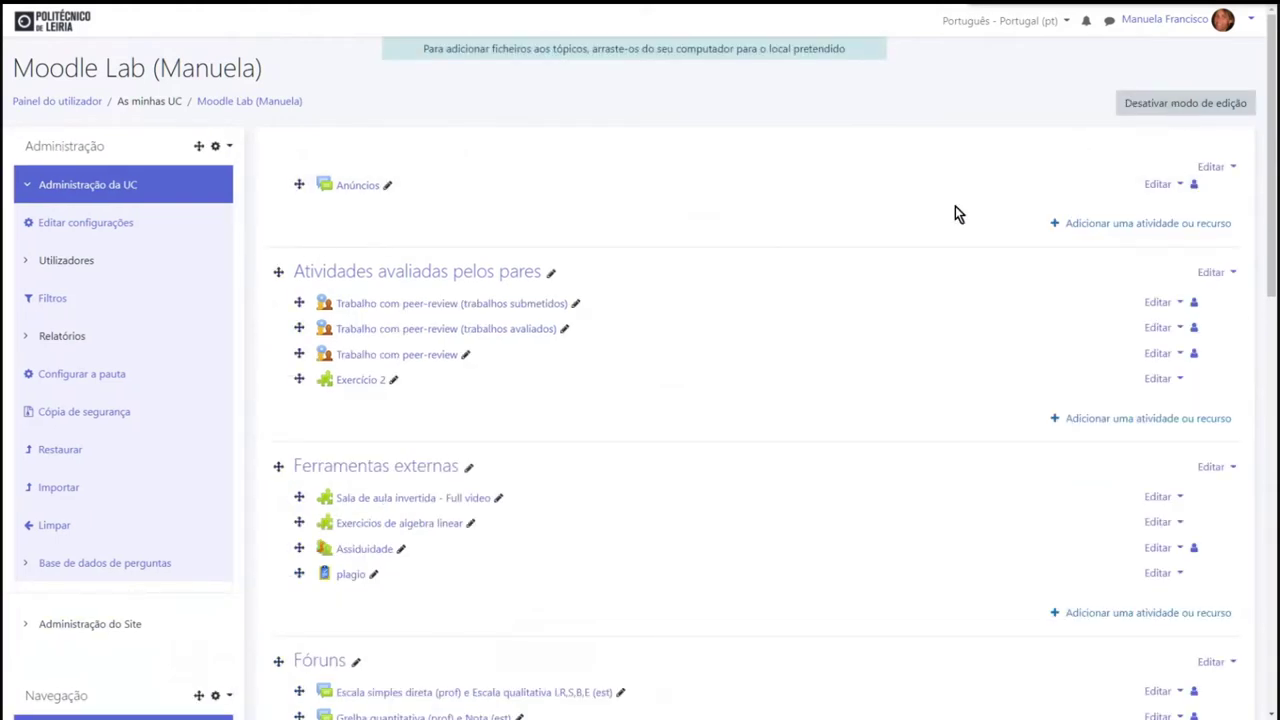
Add a Teste activity to the course's general section and name it "Exame recurso".
{"action": "left_click", "coordinate": [1111, 229]}
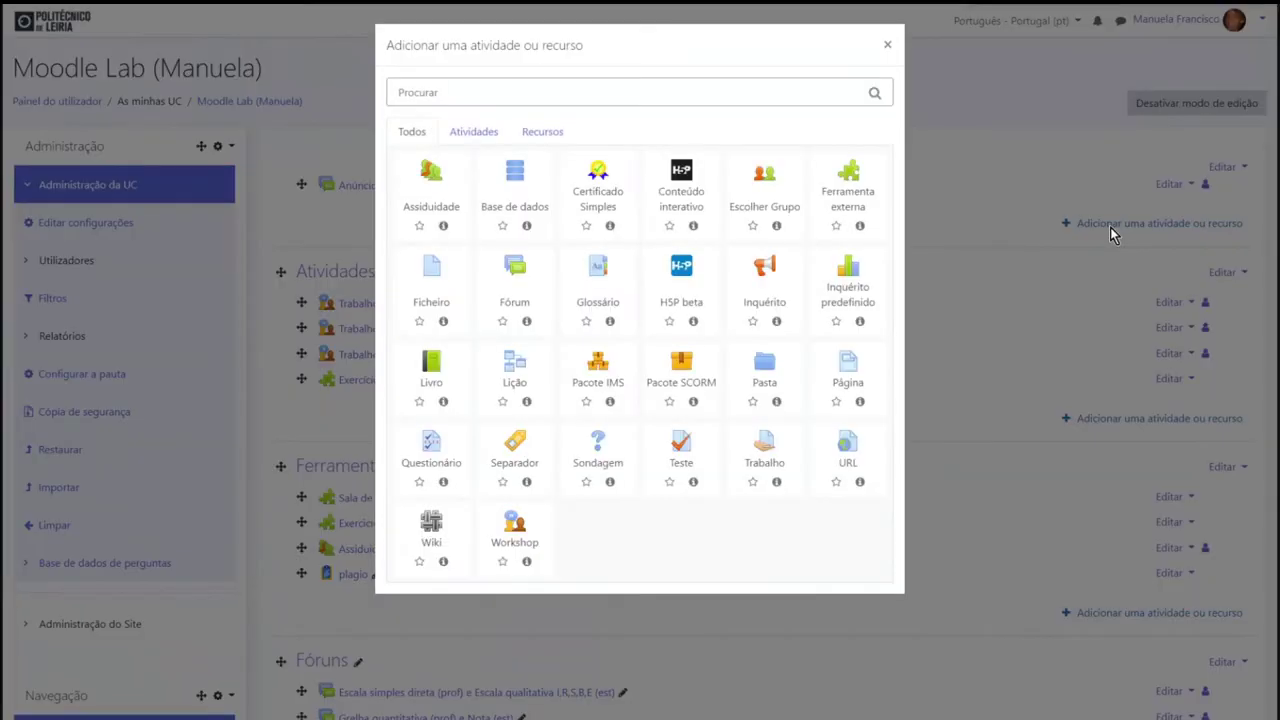
{"action": "left_click", "coordinate": [684, 449]}
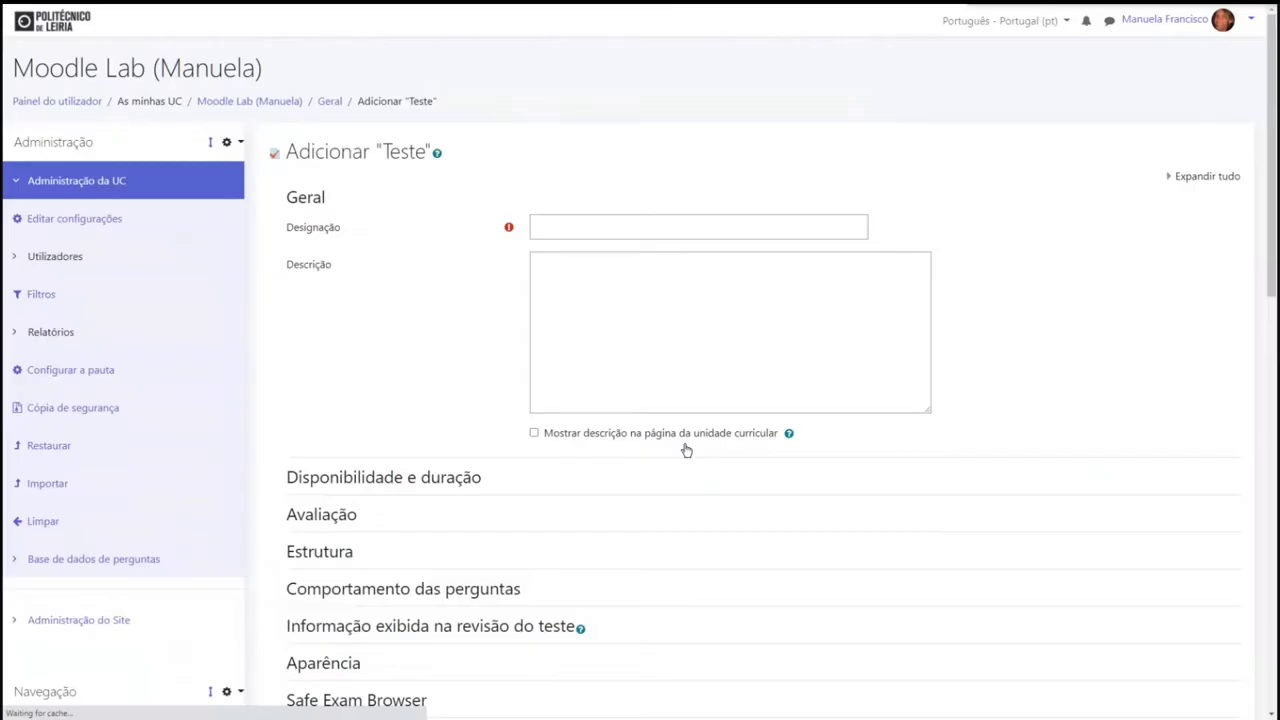
{"action": "left_click", "coordinate": [652, 222]}
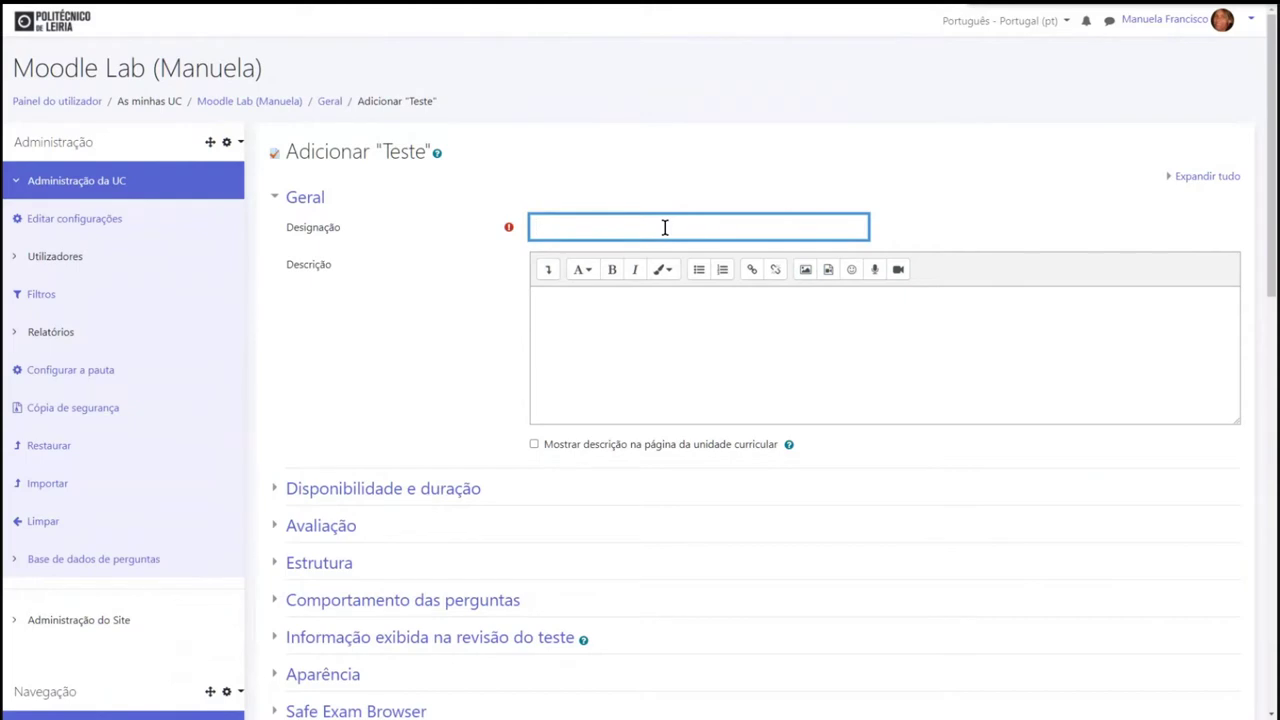
{"action": "type", "text": "Exame recurso"}
{"action": "left_click", "coordinate": [700, 316]}
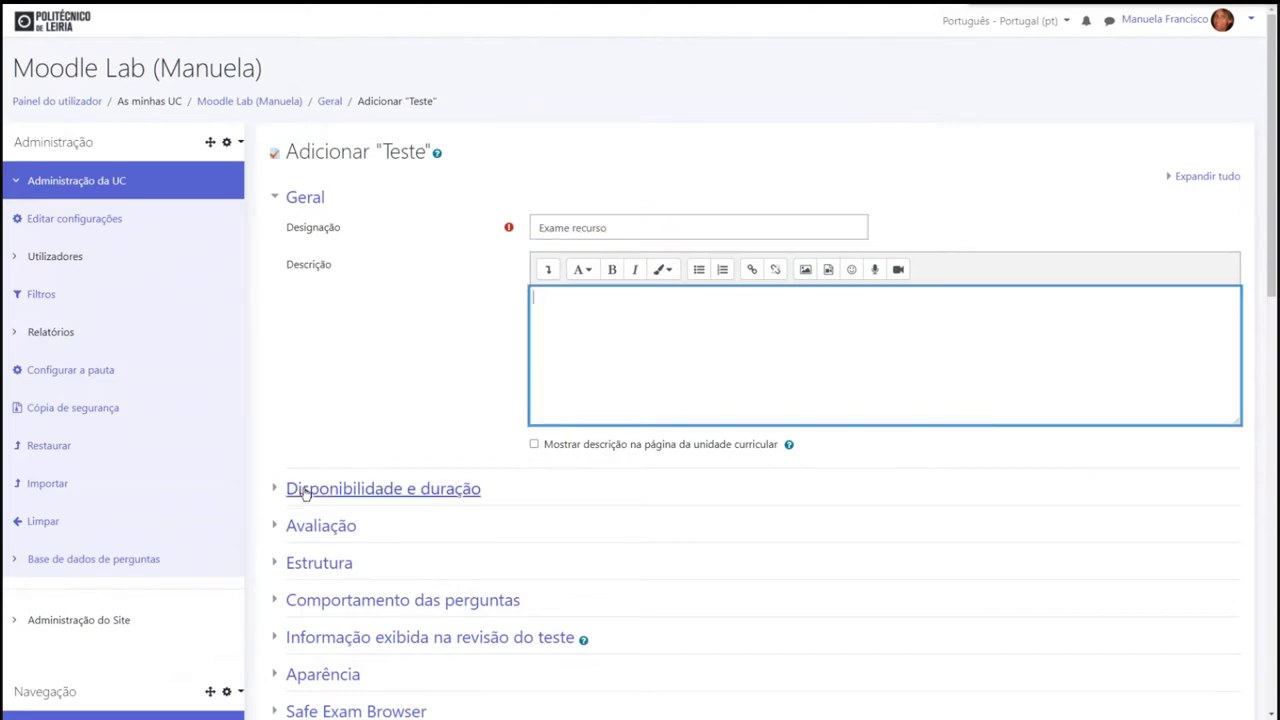
Enable the test's opening date, closing date and time limit under Disponibilidade e duração.
{"action": "left_click", "coordinate": [372, 489]}
{"action": "scroll", "coordinate": [329, 397], "scroll_direction": "down", "scroll_amount": 2}
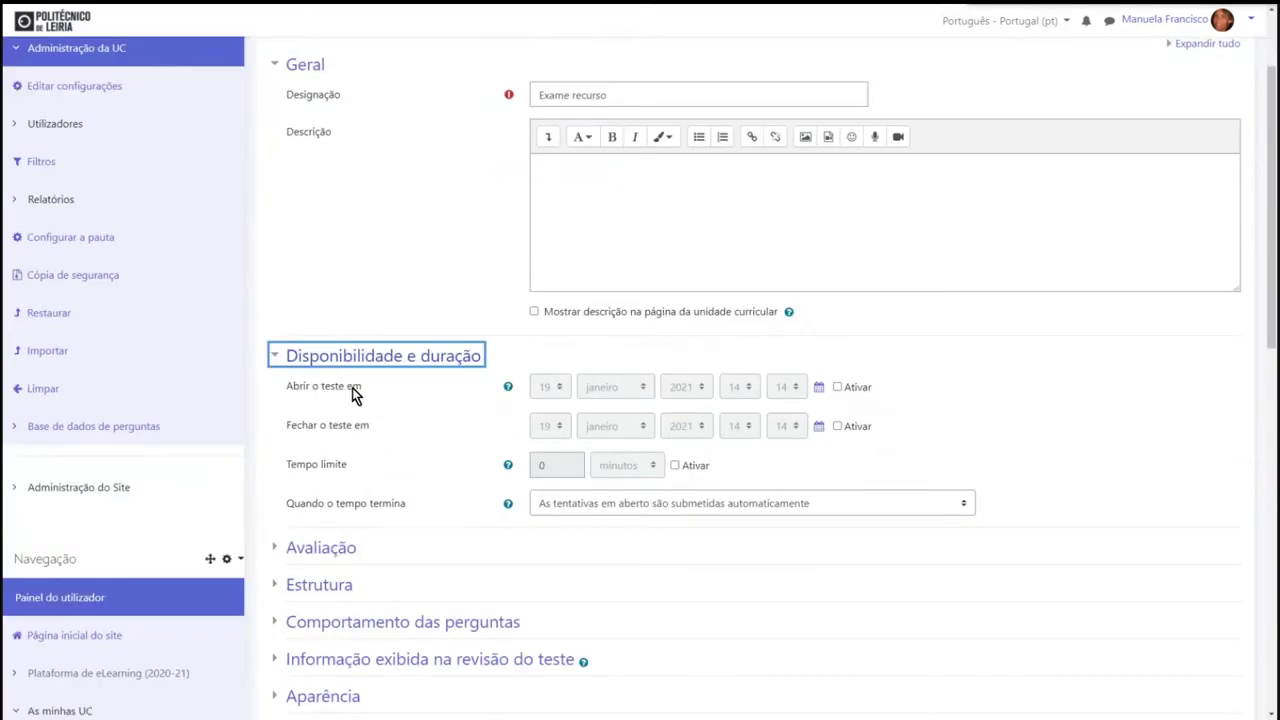
{"action": "left_click", "coordinate": [837, 387]}
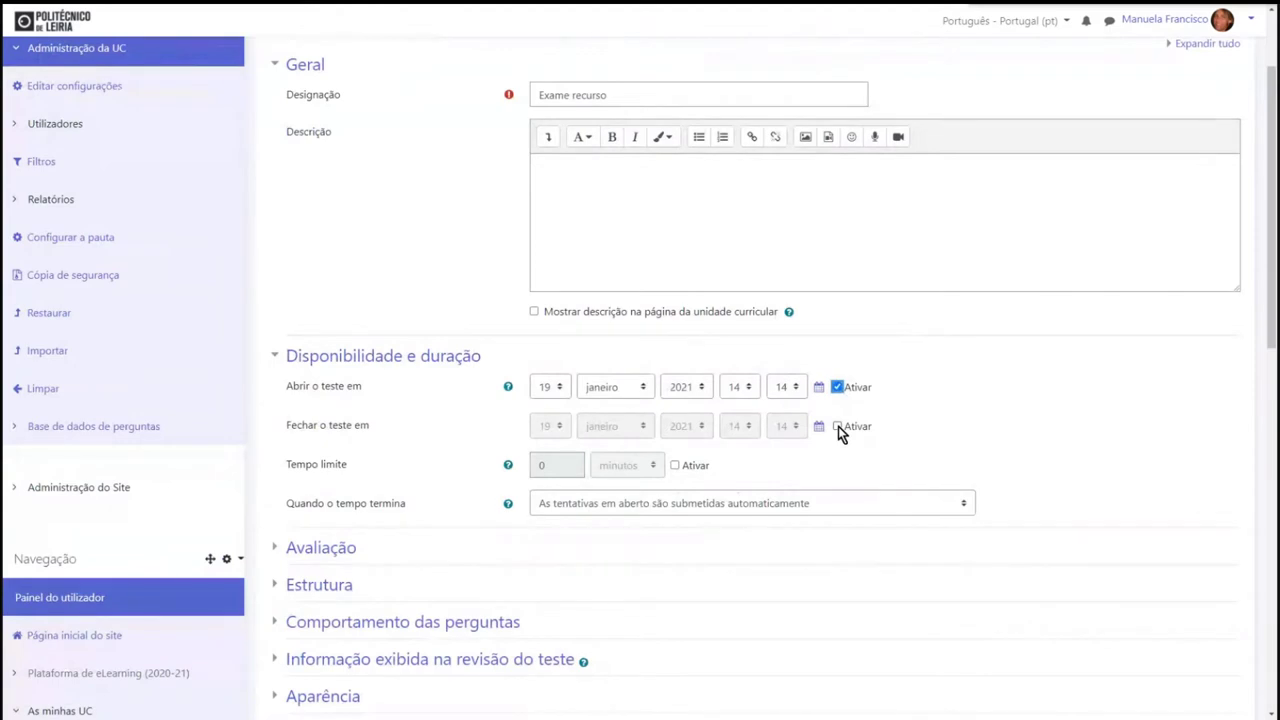
{"action": "left_click", "coordinate": [838, 426]}
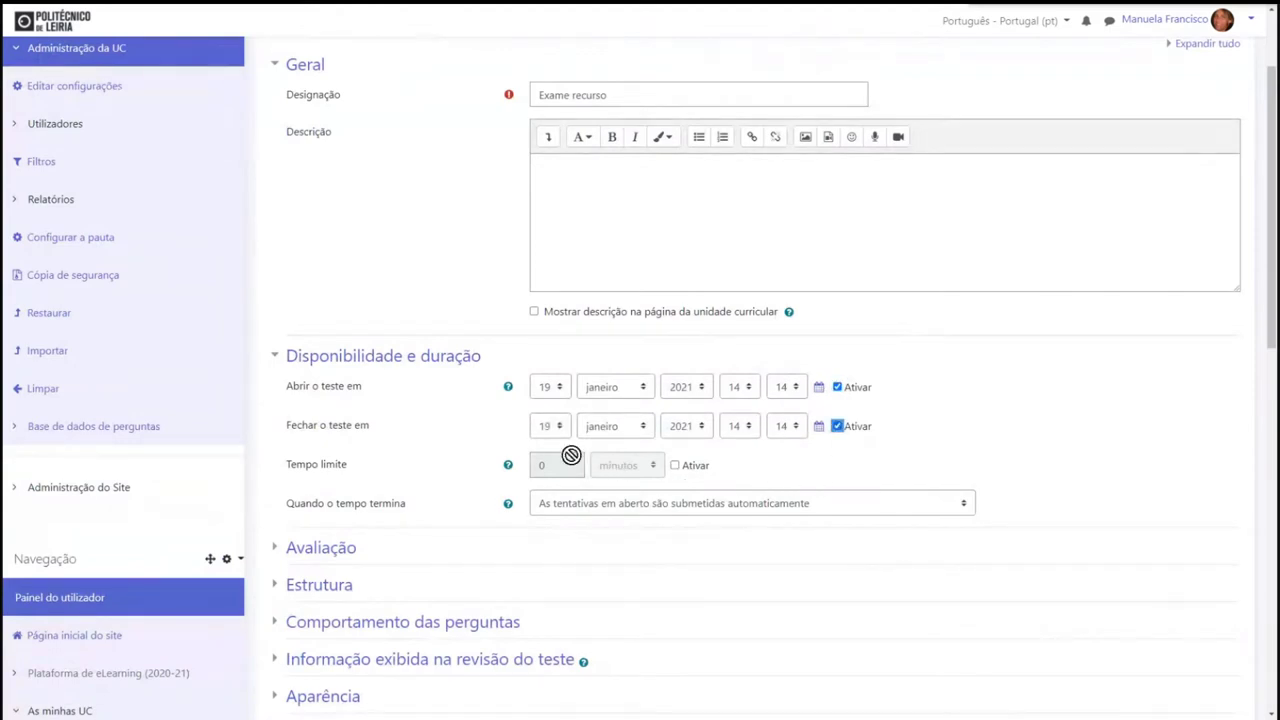
{"action": "left_click", "coordinate": [675, 466]}
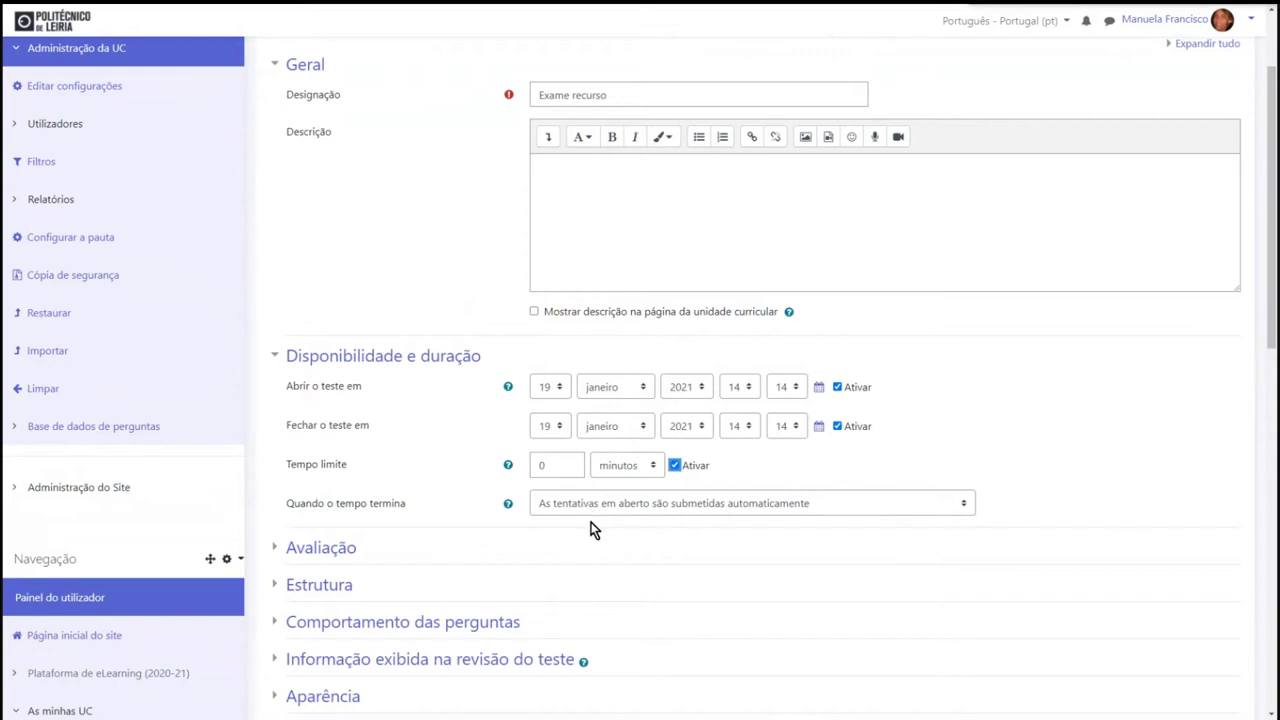
Set the test's allowed attempts to 1 in the Avaliação settings.
{"action": "left_click", "coordinate": [290, 547]}
{"action": "scroll", "coordinate": [483, 400], "scroll_direction": "down", "scroll_amount": 3}
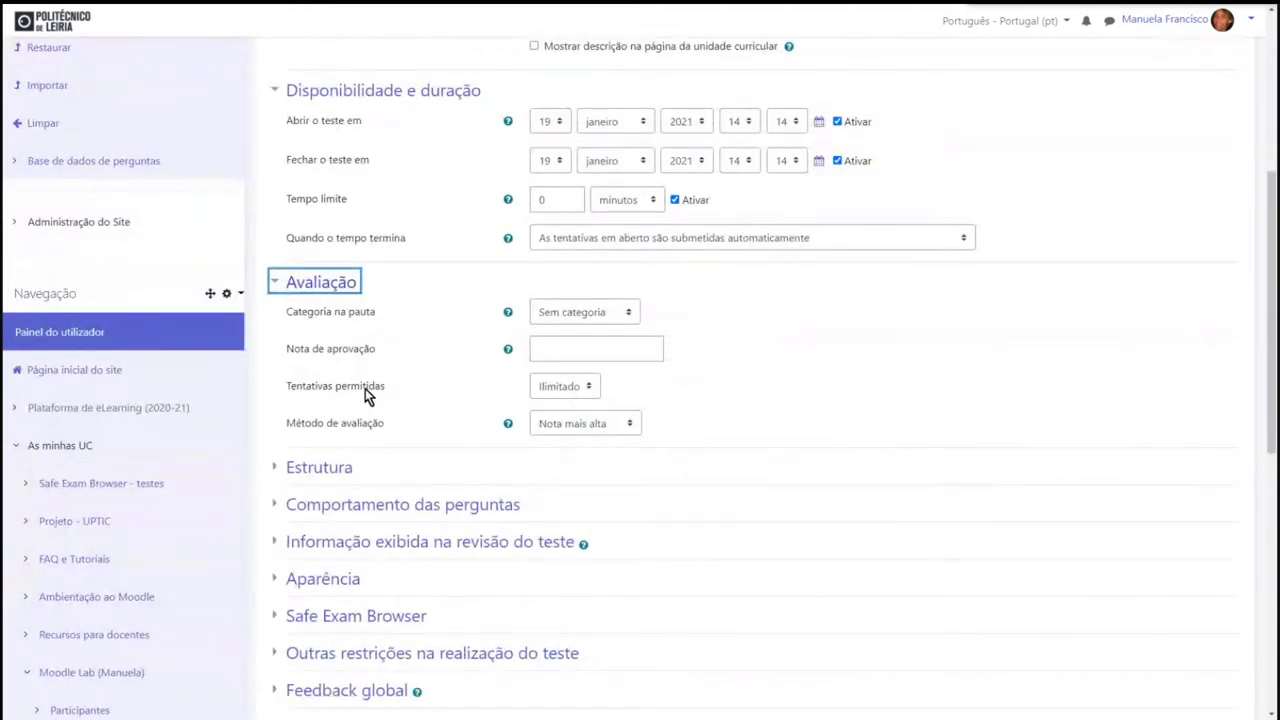
{"action": "left_click", "coordinate": [561, 388]}
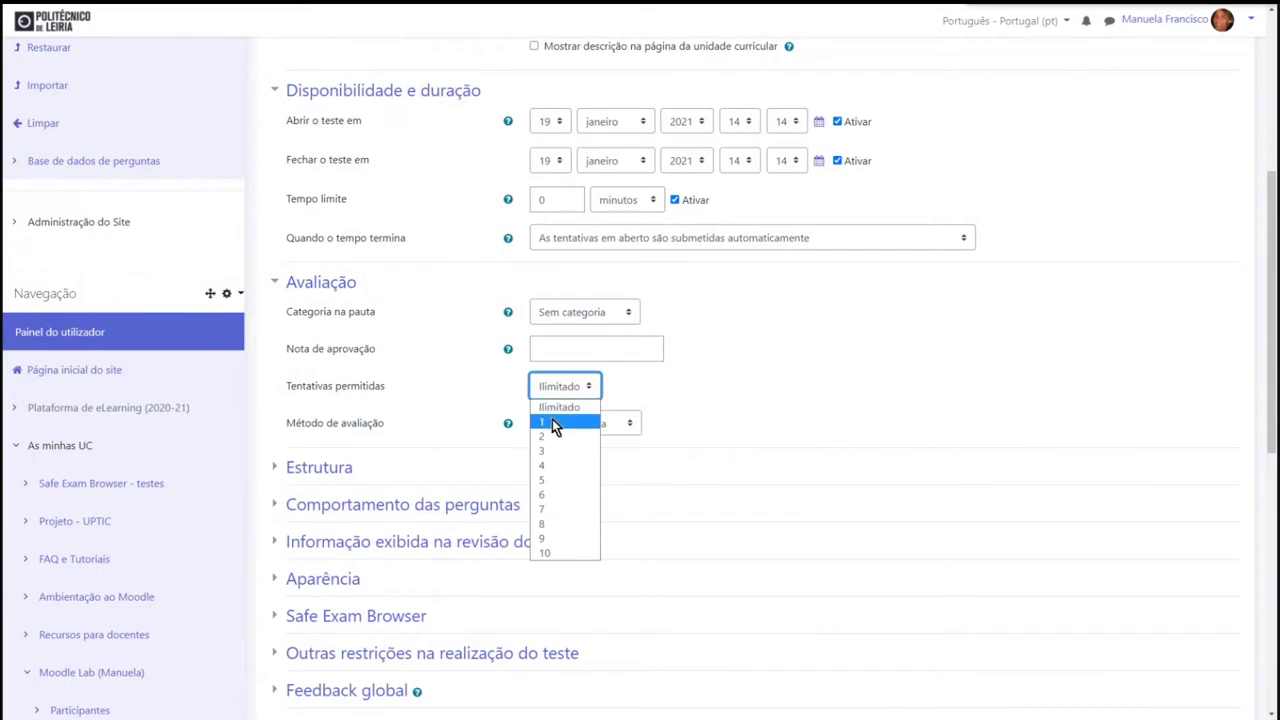
{"action": "left_click", "coordinate": [553, 422]}
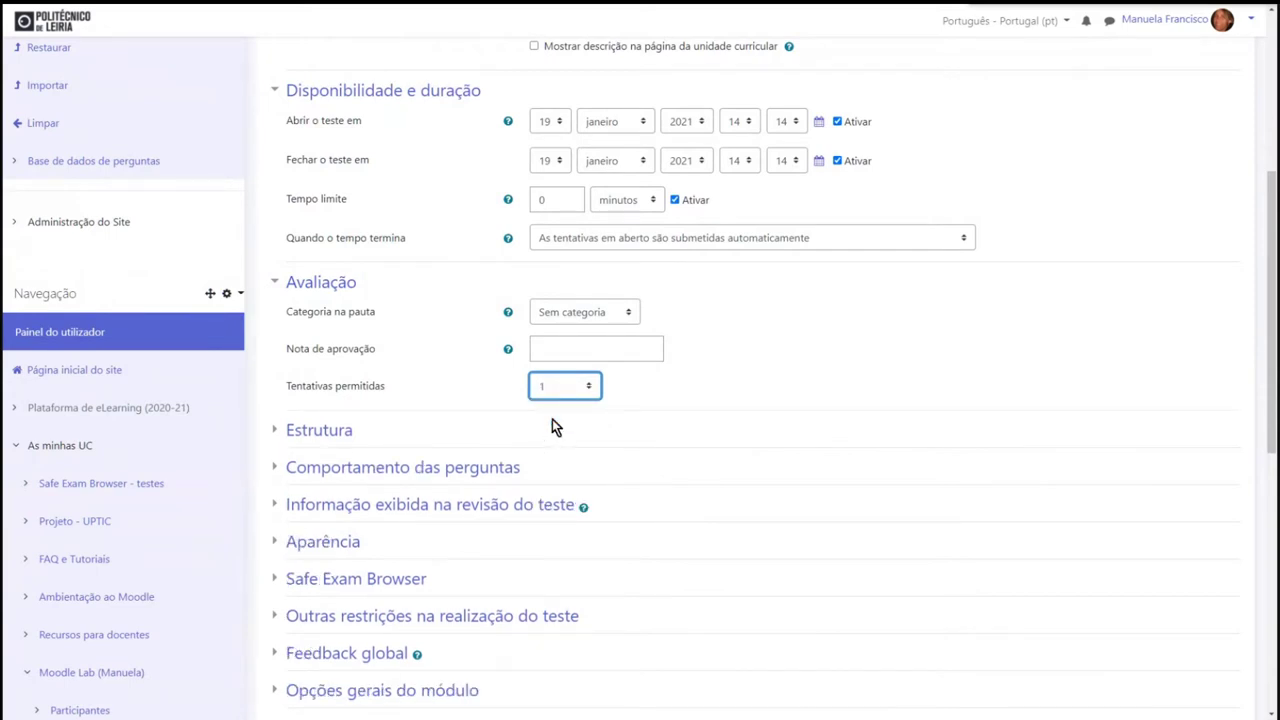
Reveal all Estrutura settings and choose Livre as the navigation method.
{"action": "left_click", "coordinate": [298, 437]}
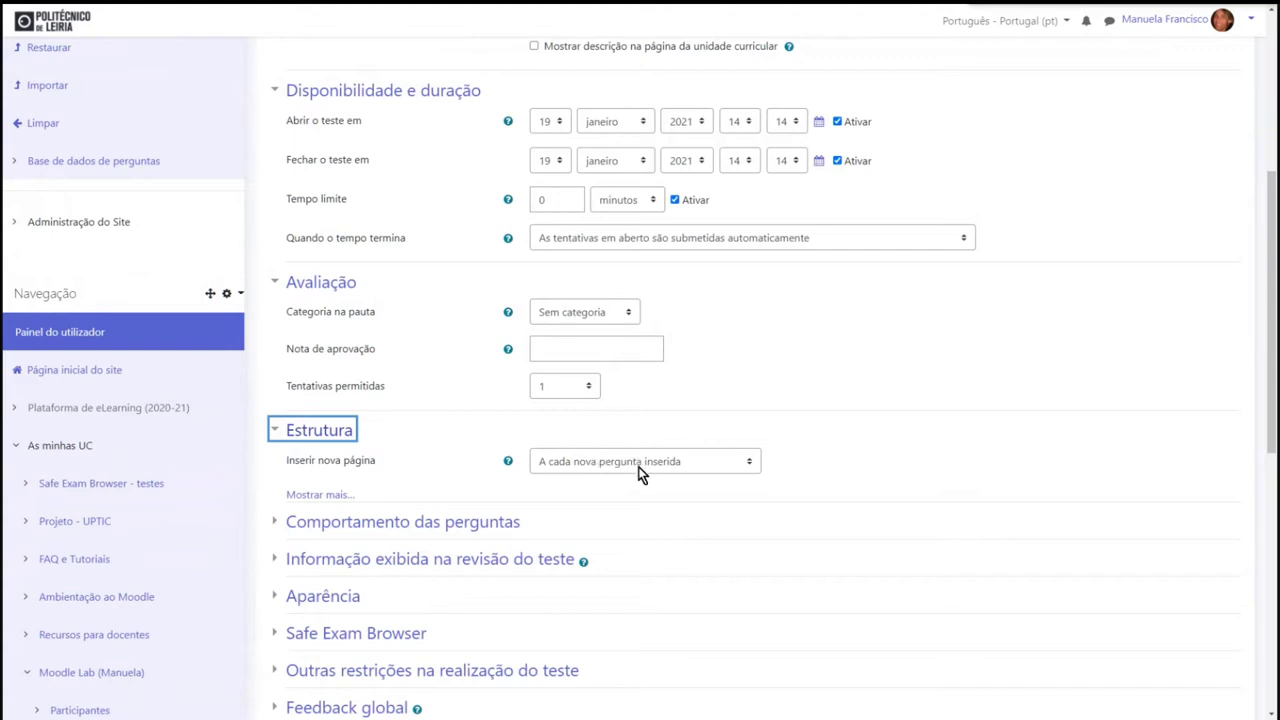
{"action": "left_click", "coordinate": [333, 495]}
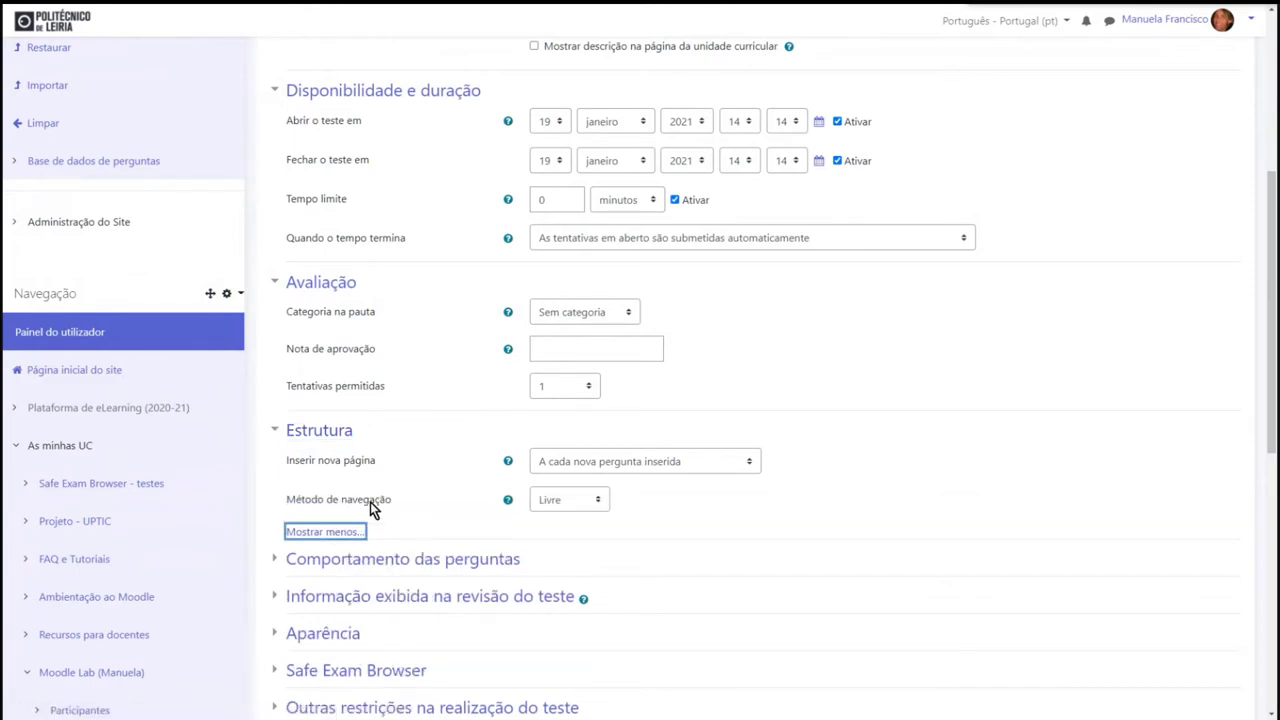
{"action": "left_click", "coordinate": [555, 505]}
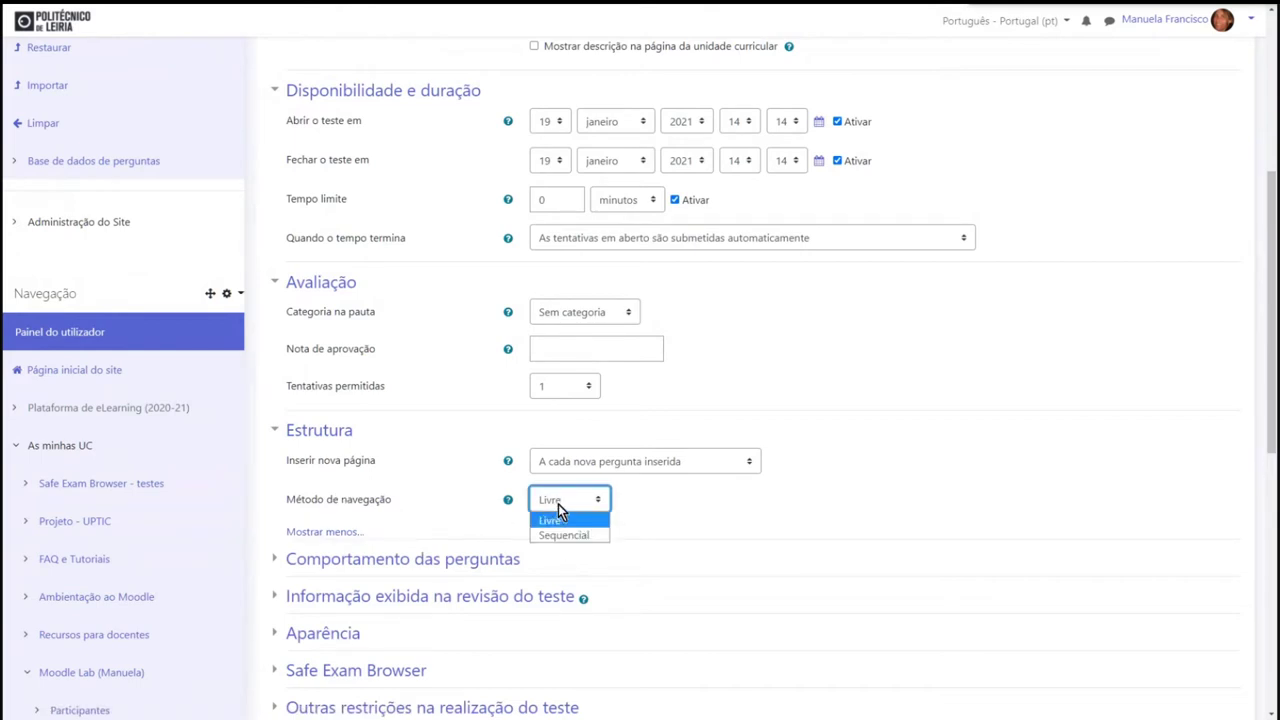
{"action": "left_click", "coordinate": [552, 521]}
Examine the shuffling choices and additional options under Comportamento das perguntas.
{"action": "left_click", "coordinate": [324, 562]}
{"action": "scroll", "coordinate": [1146, 528], "scroll_direction": "down", "scroll_amount": 3}
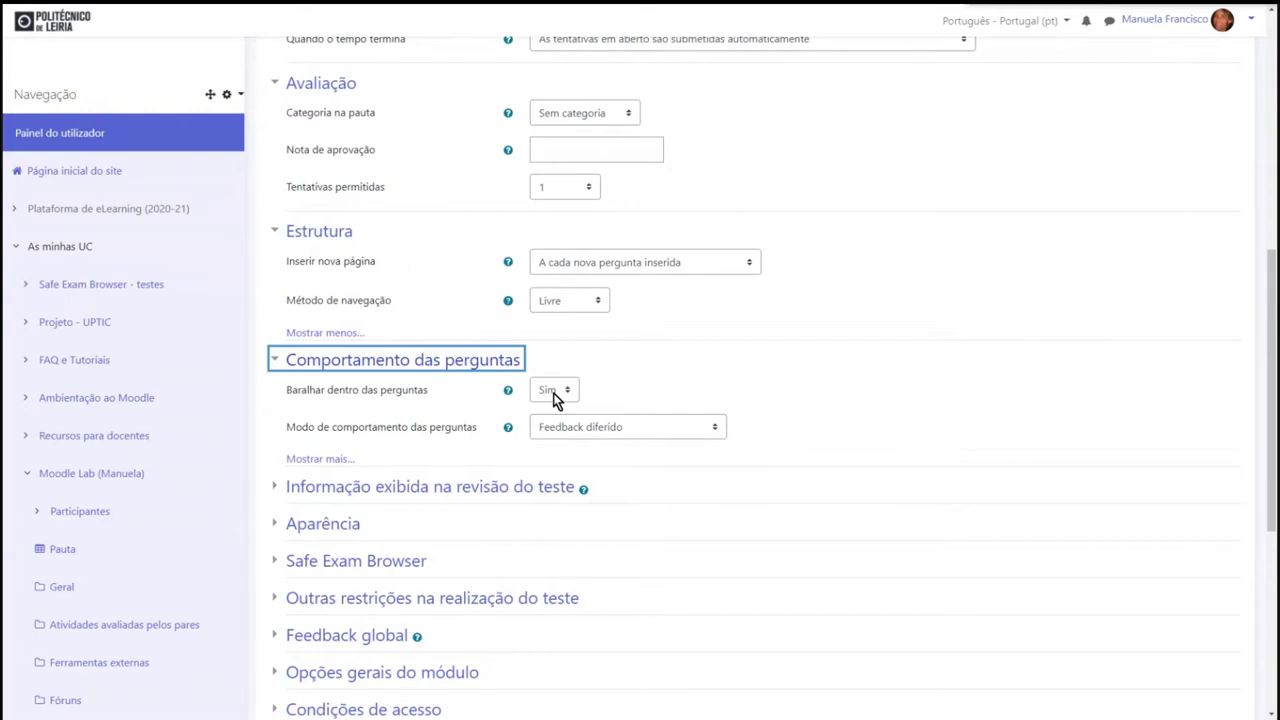
{"action": "left_click", "coordinate": [556, 399]}
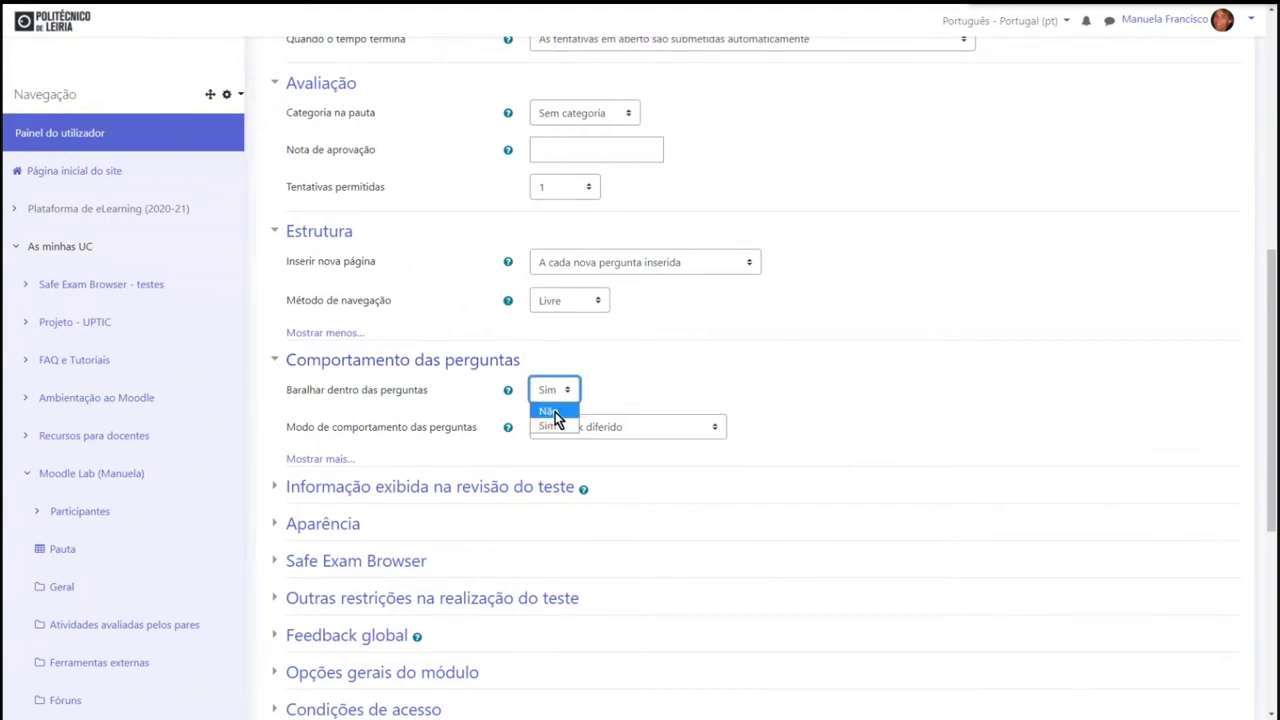
{"action": "left_click", "coordinate": [709, 378]}
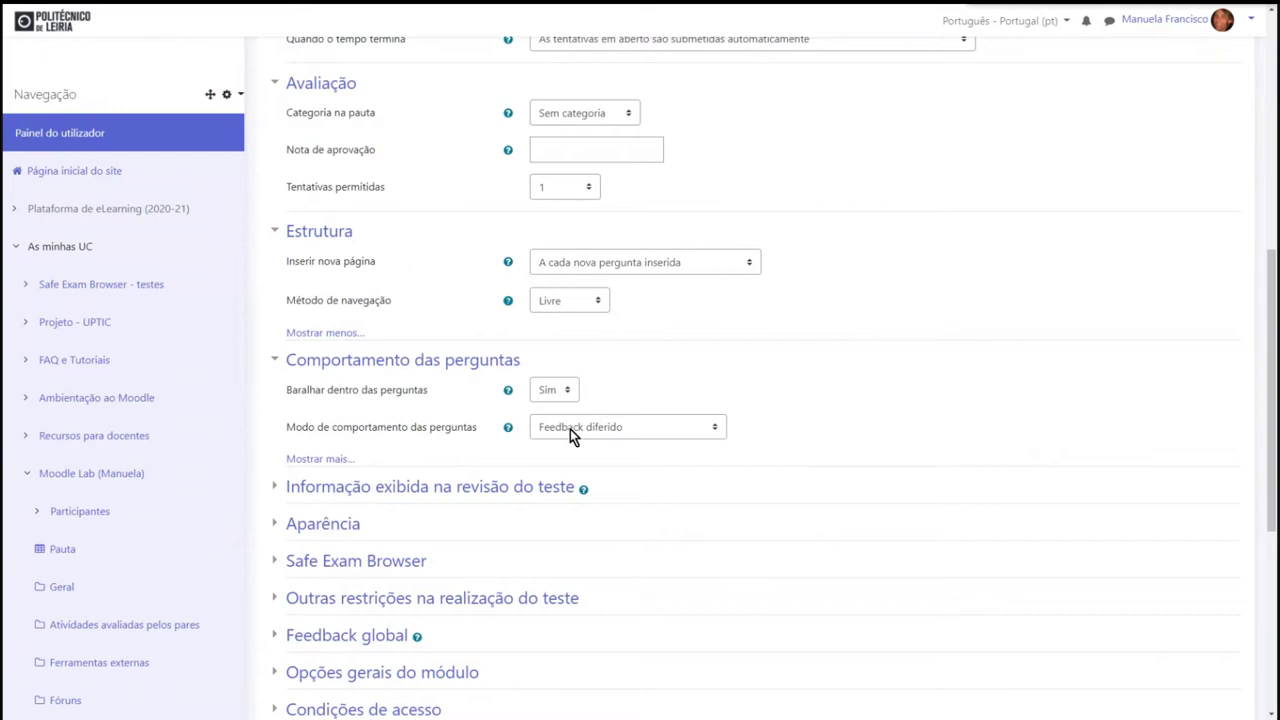
{"action": "left_click", "coordinate": [320, 459]}
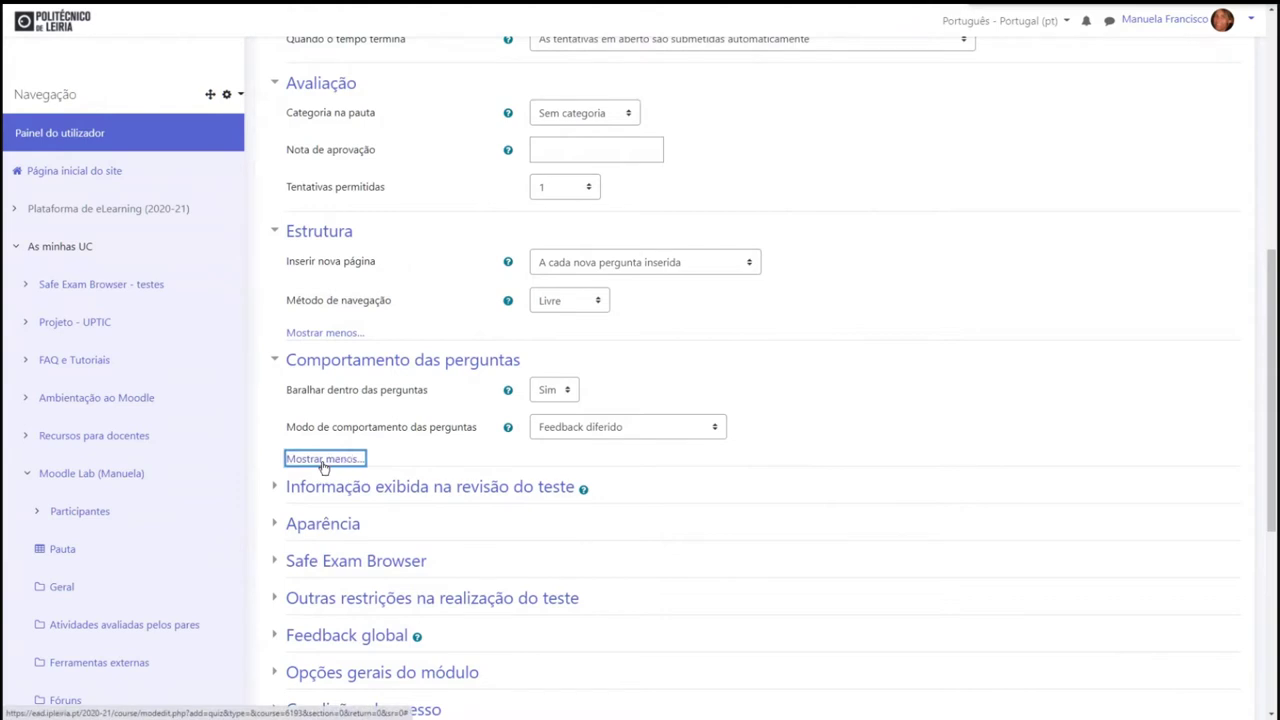
Limit the review information shown after the test closes to Resposta submetida, Nota and Feedback específico.
{"action": "left_click", "coordinate": [316, 493]}
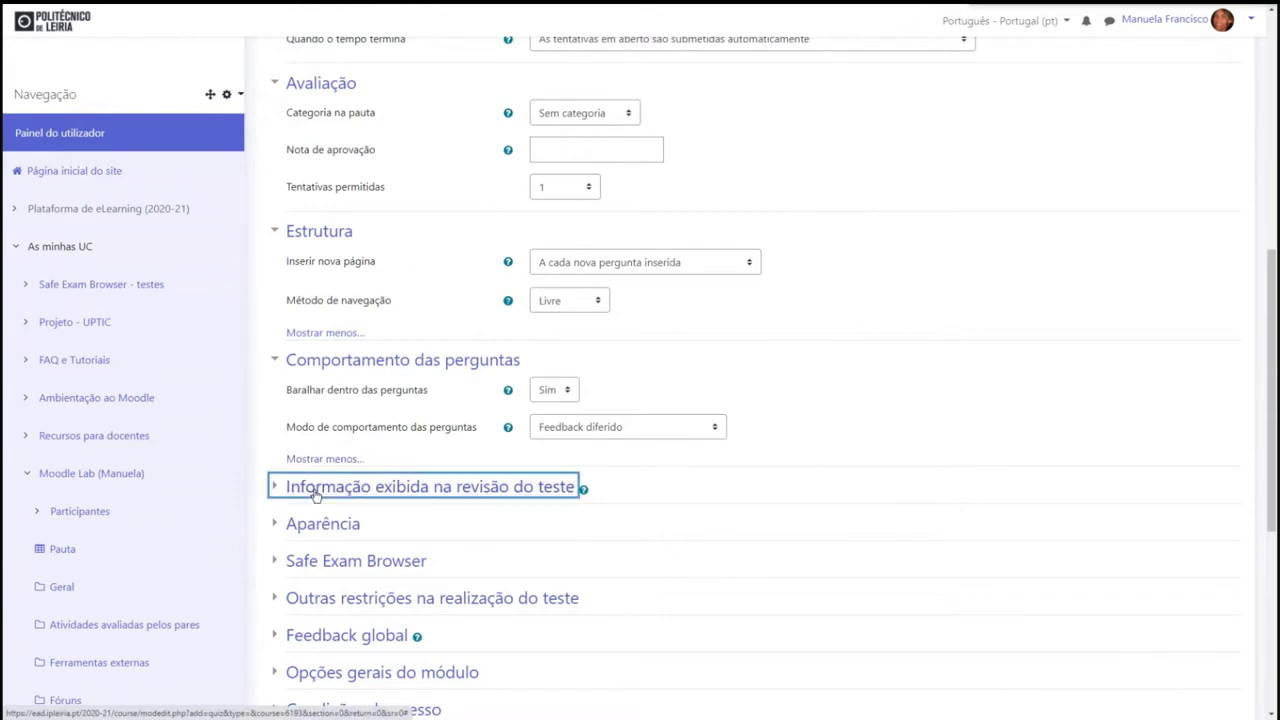
{"action": "left_click", "coordinate": [316, 493]}
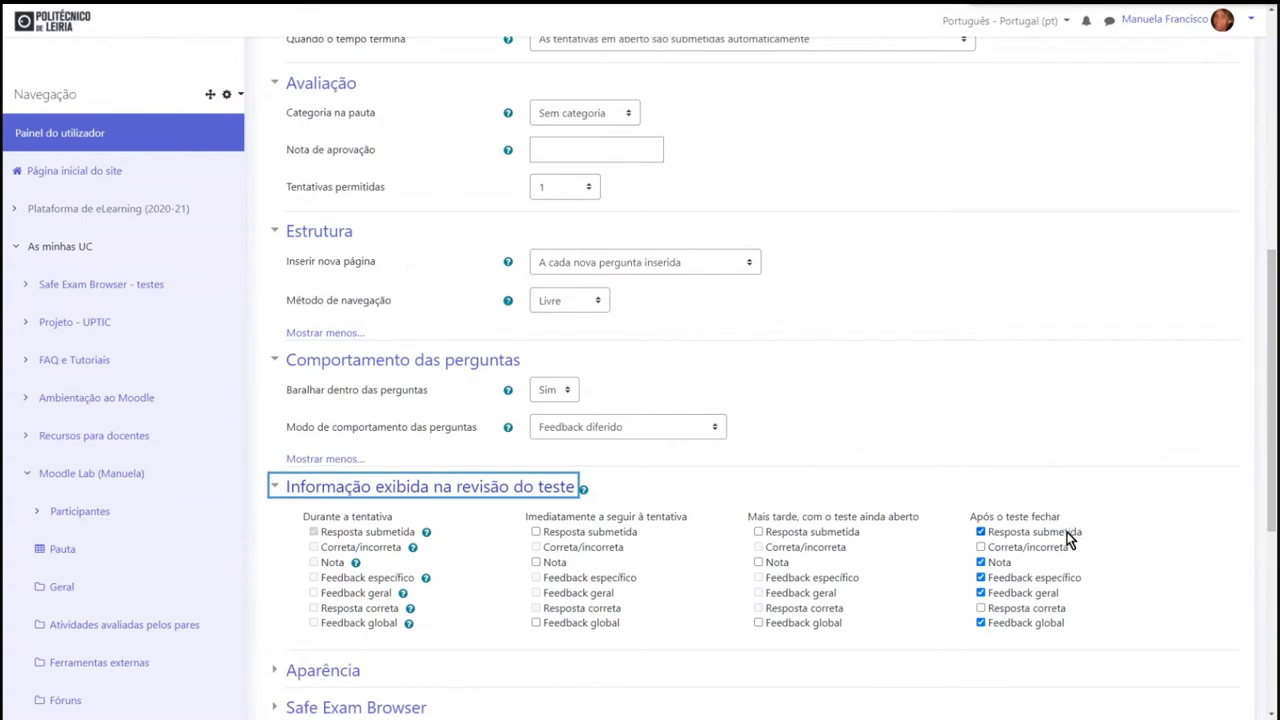
{"action": "left_click", "coordinate": [981, 532]}
{"action": "left_click", "coordinate": [981, 562]}
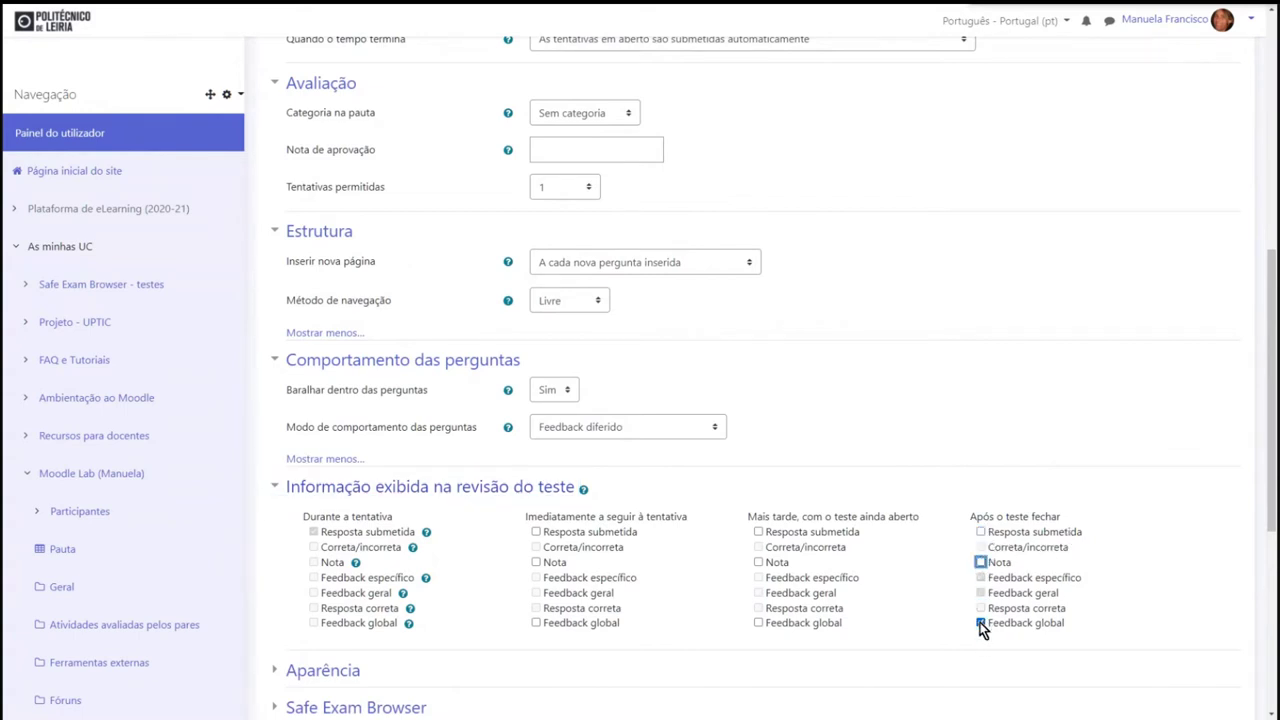
{"action": "left_click", "coordinate": [981, 623]}
{"action": "left_click", "coordinate": [981, 563]}
{"action": "left_click", "coordinate": [981, 532]}
{"action": "left_click", "coordinate": [981, 578]}
{"action": "left_click", "coordinate": [981, 593]}
{"action": "left_click", "coordinate": [981, 578]}
Open the test's entry password field for editing under Outras restrições na realização do teste.
{"action": "scroll", "coordinate": [940, 652], "scroll_direction": "down", "scroll_amount": 2}
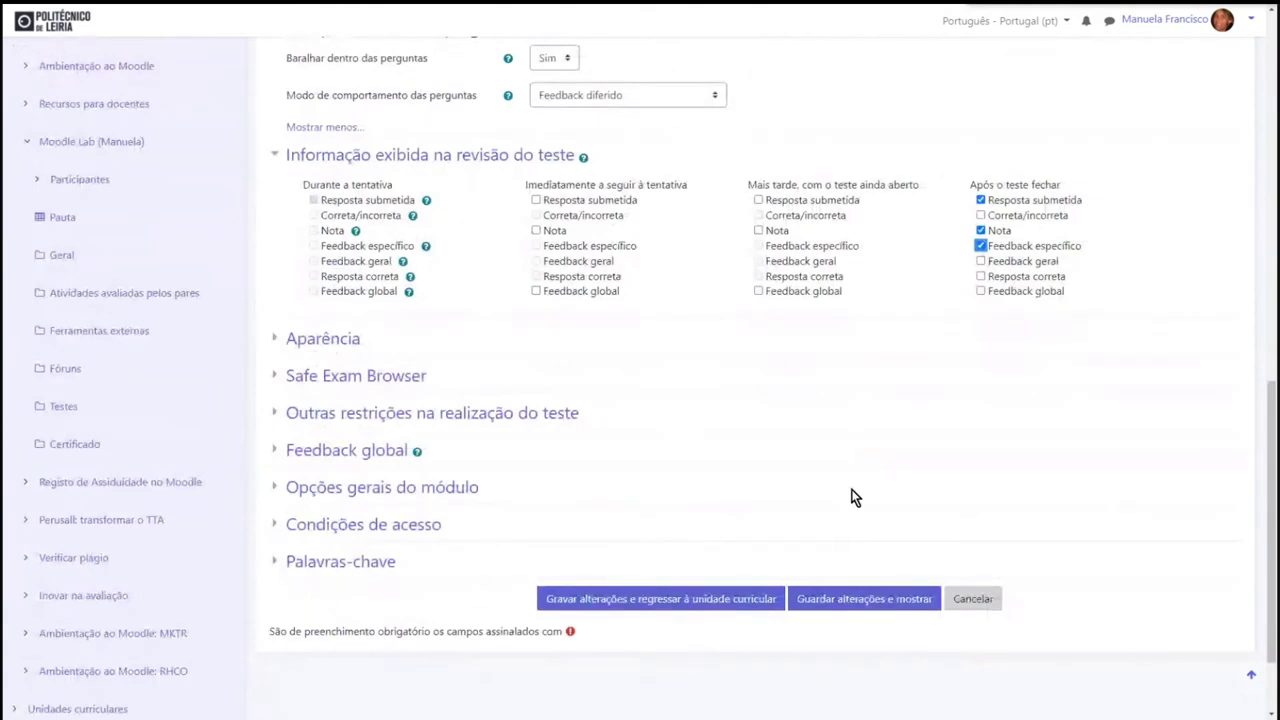
{"action": "left_click", "coordinate": [272, 416]}
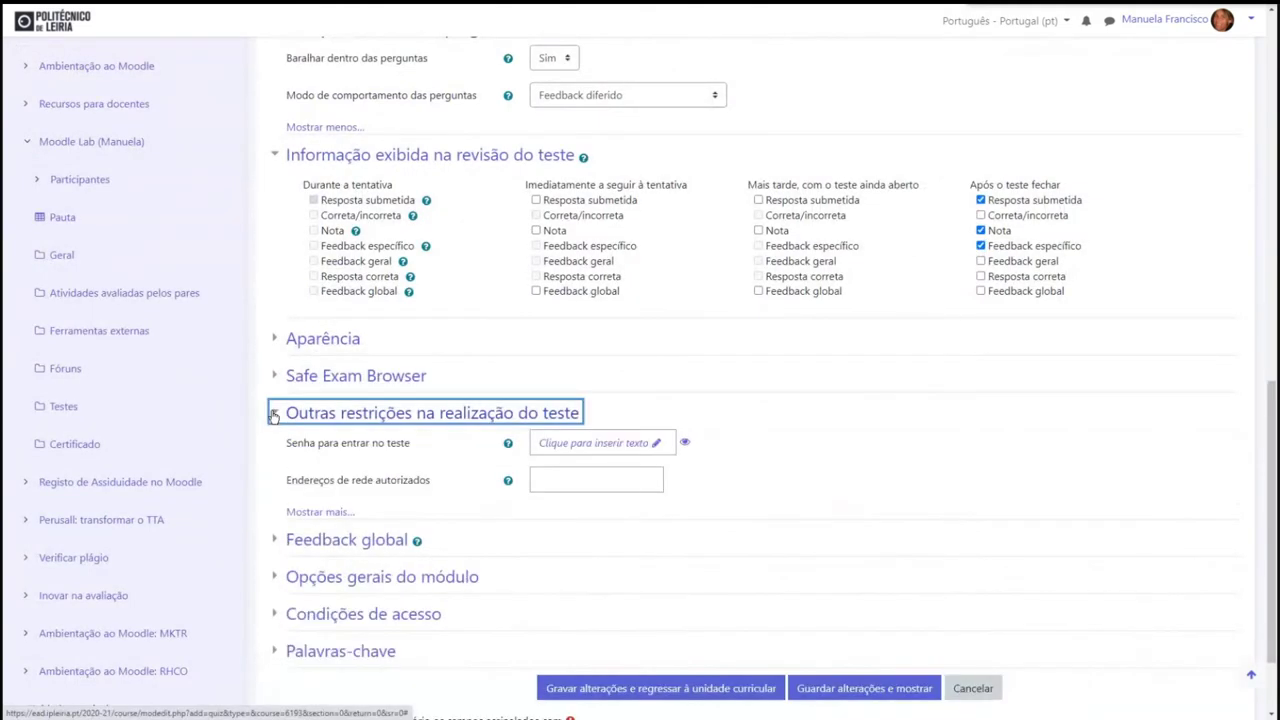
{"action": "left_click", "coordinate": [552, 448]}
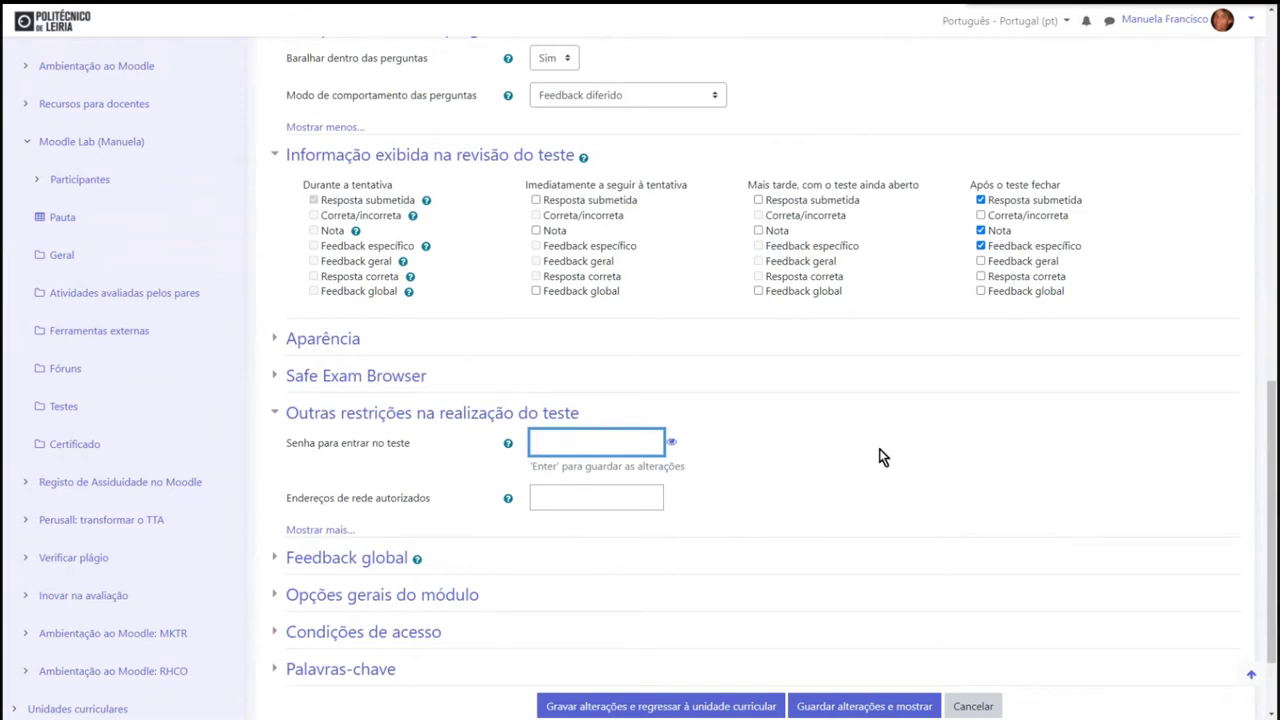
Expand the Safe Exam Browser settings, check the test configuration, and save and display the test.
{"action": "scroll", "coordinate": [873, 463], "scroll_direction": "down", "scroll_amount": 1}
{"action": "left_click", "coordinate": [320, 310]}
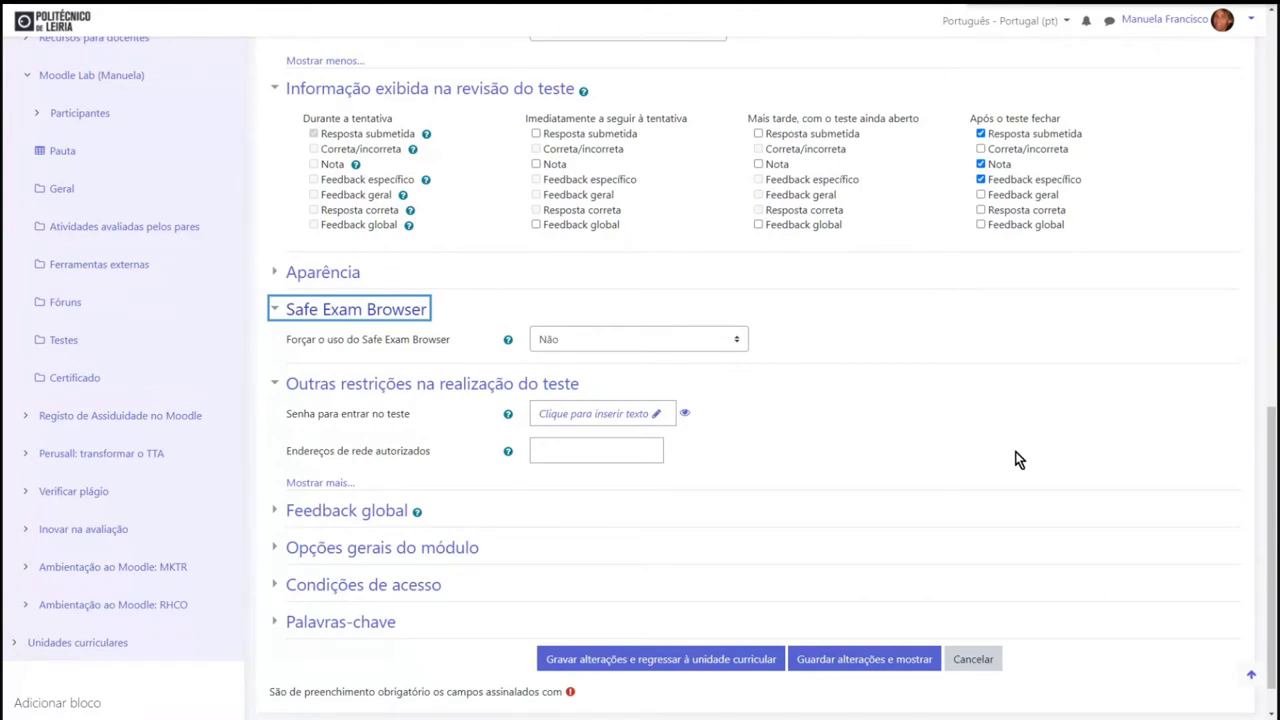
{"action": "scroll", "coordinate": [1015, 459], "scroll_direction": "up", "scroll_amount": 4}
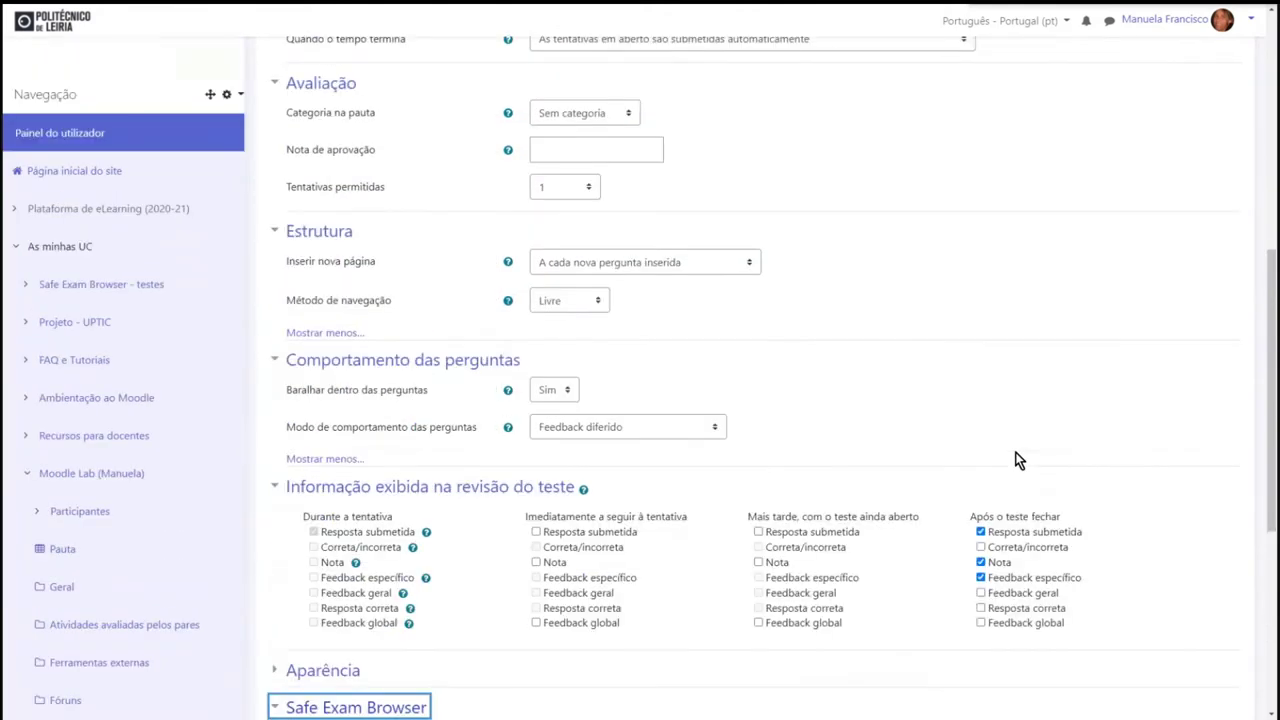
{"action": "scroll", "coordinate": [1020, 457], "scroll_direction": "down", "scroll_amount": 5}
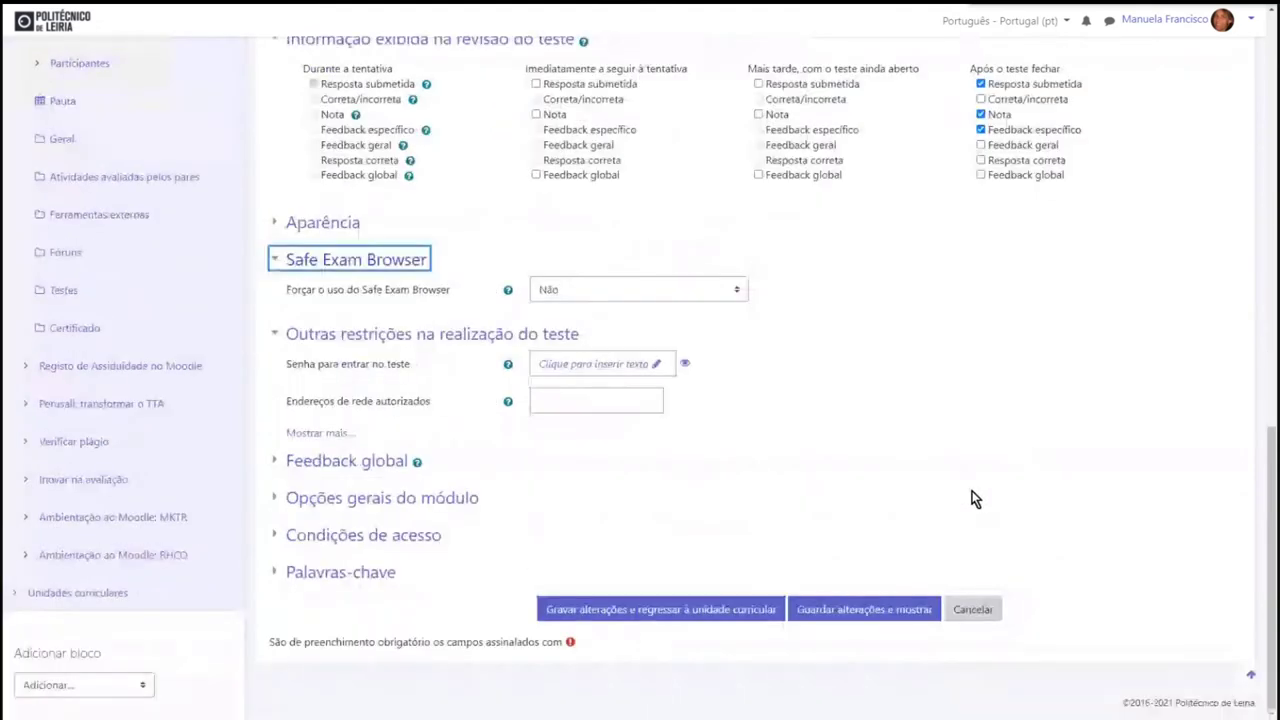
{"action": "left_click", "coordinate": [826, 617]}
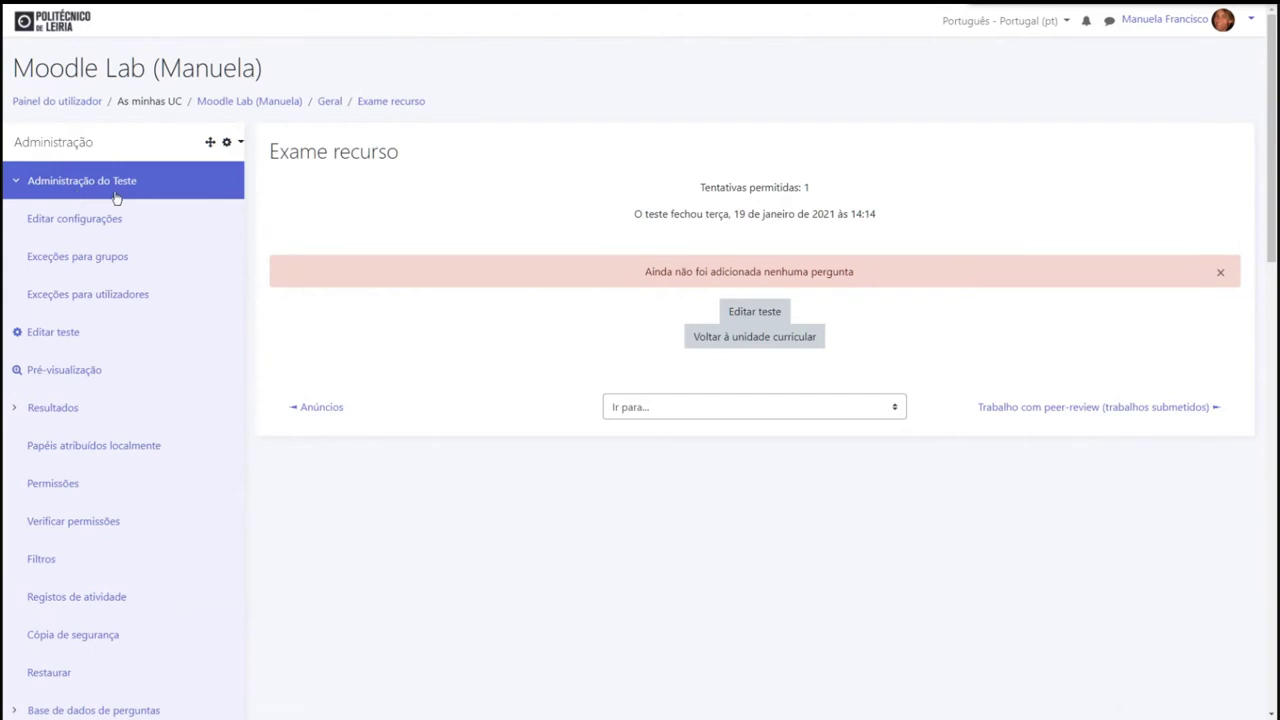
Add 10 random questions from the category VF_outros exemplos to the Exame recurso test.
{"action": "left_click", "coordinate": [50, 341]}
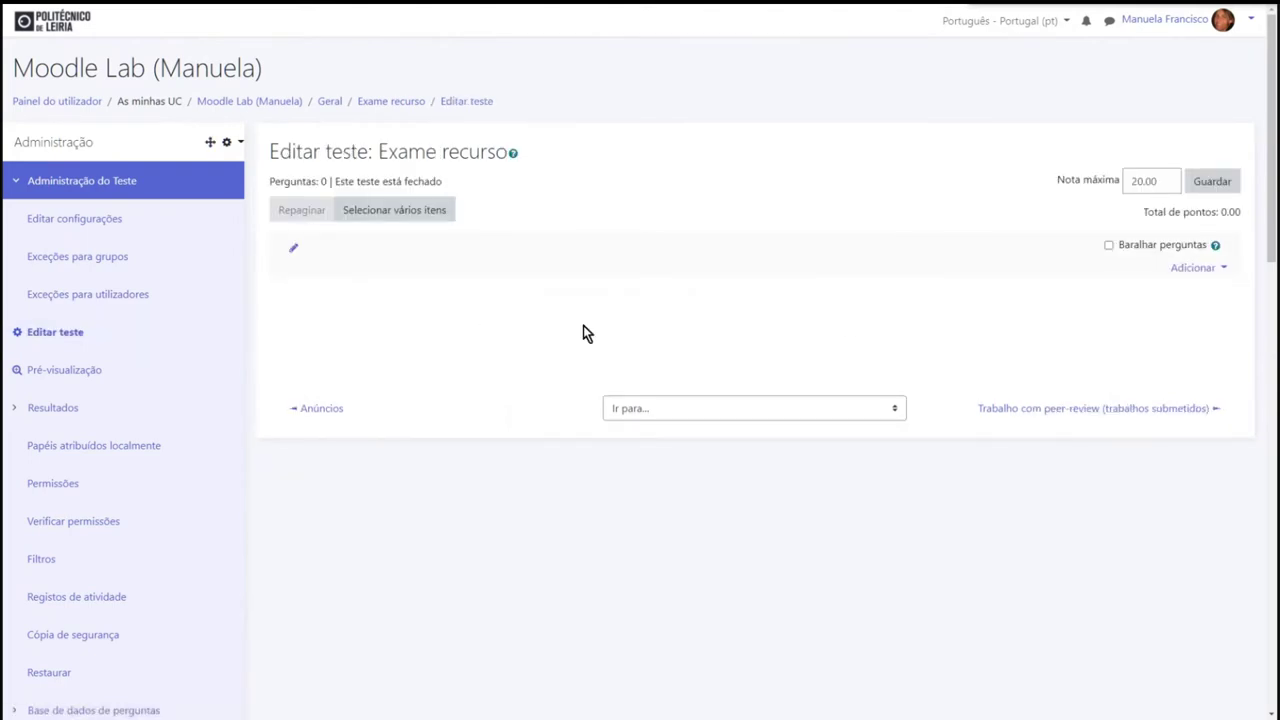
{"action": "left_click", "coordinate": [1194, 270]}
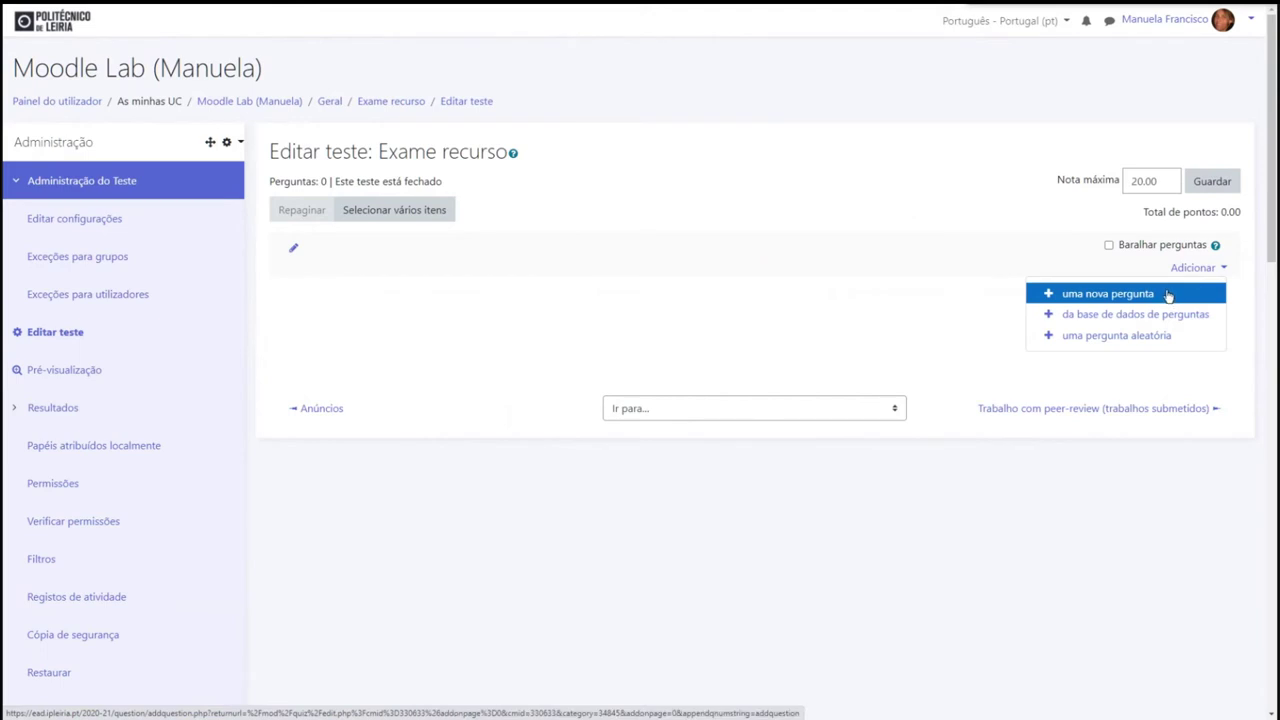
{"action": "left_click", "coordinate": [1108, 340]}
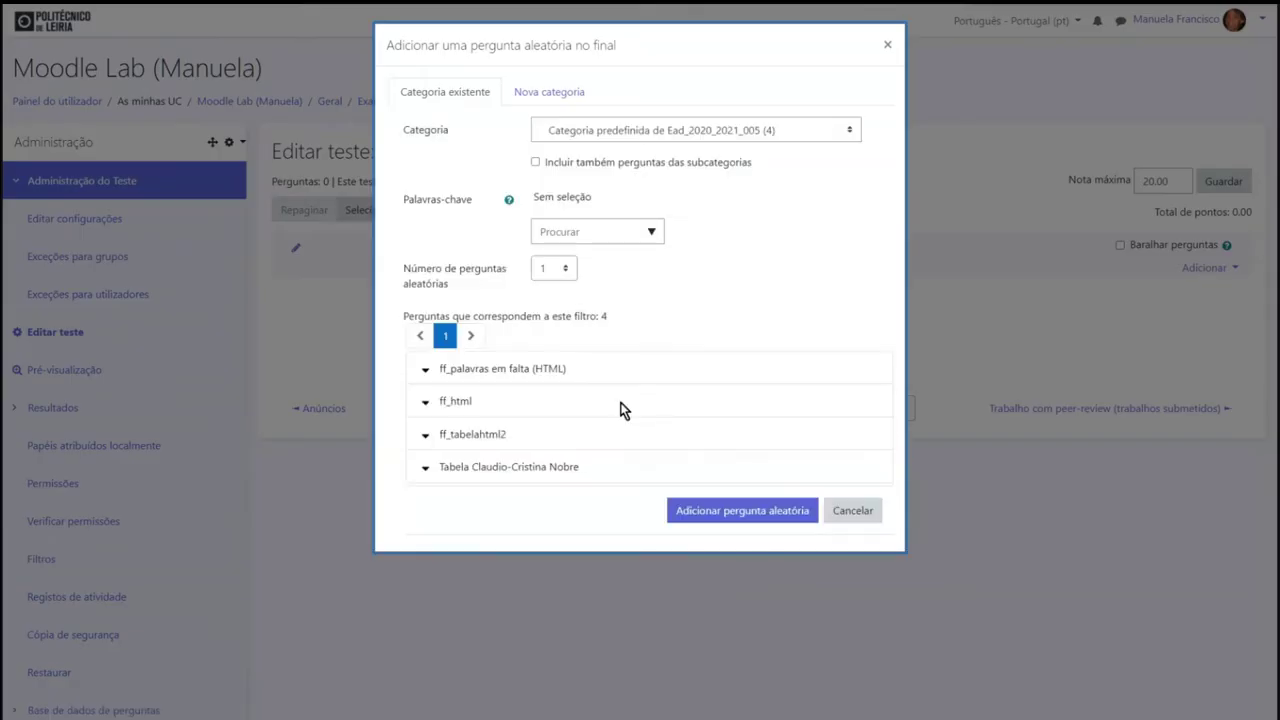
{"action": "left_click", "coordinate": [761, 131]}
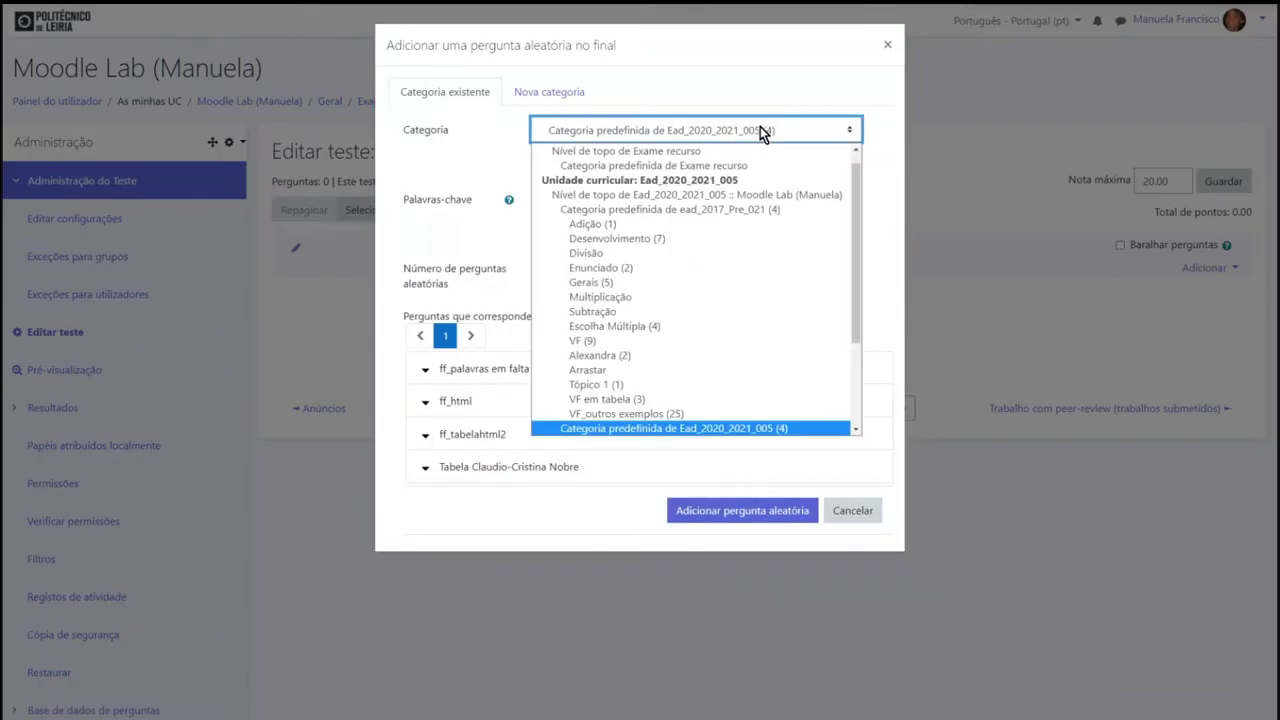
{"action": "left_click", "coordinate": [624, 415]}
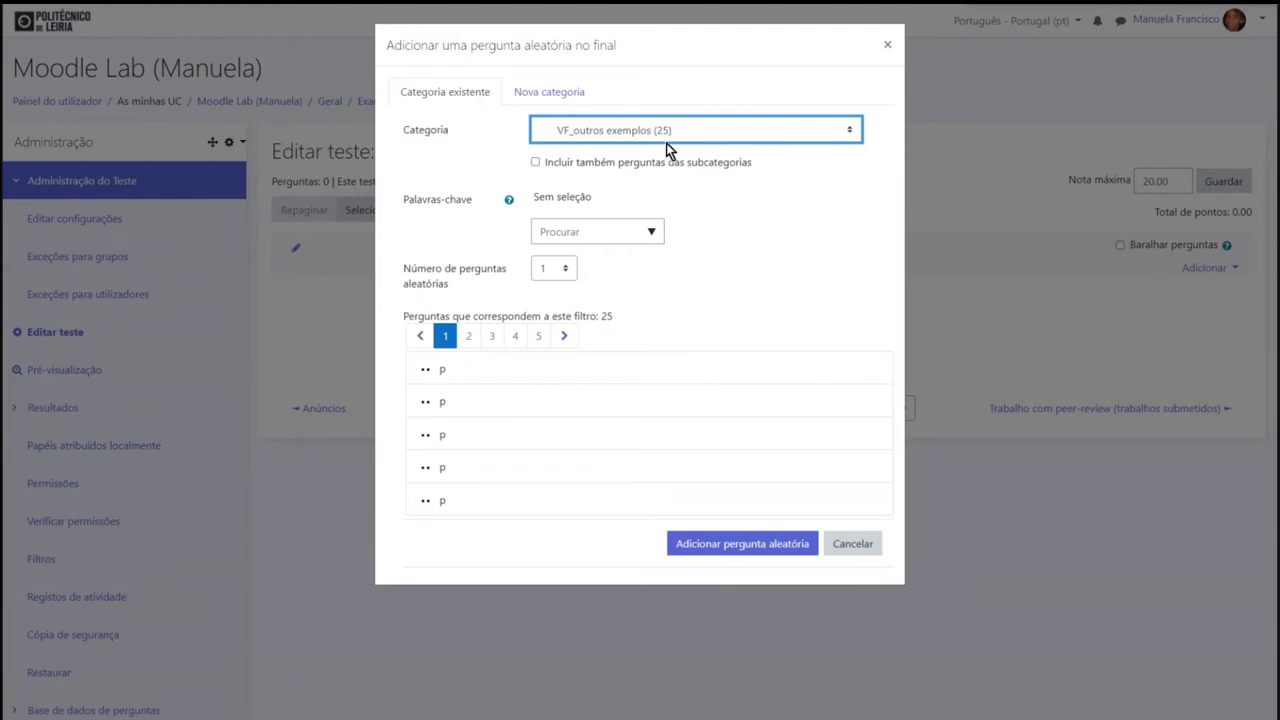
{"action": "left_click", "coordinate": [551, 273]}
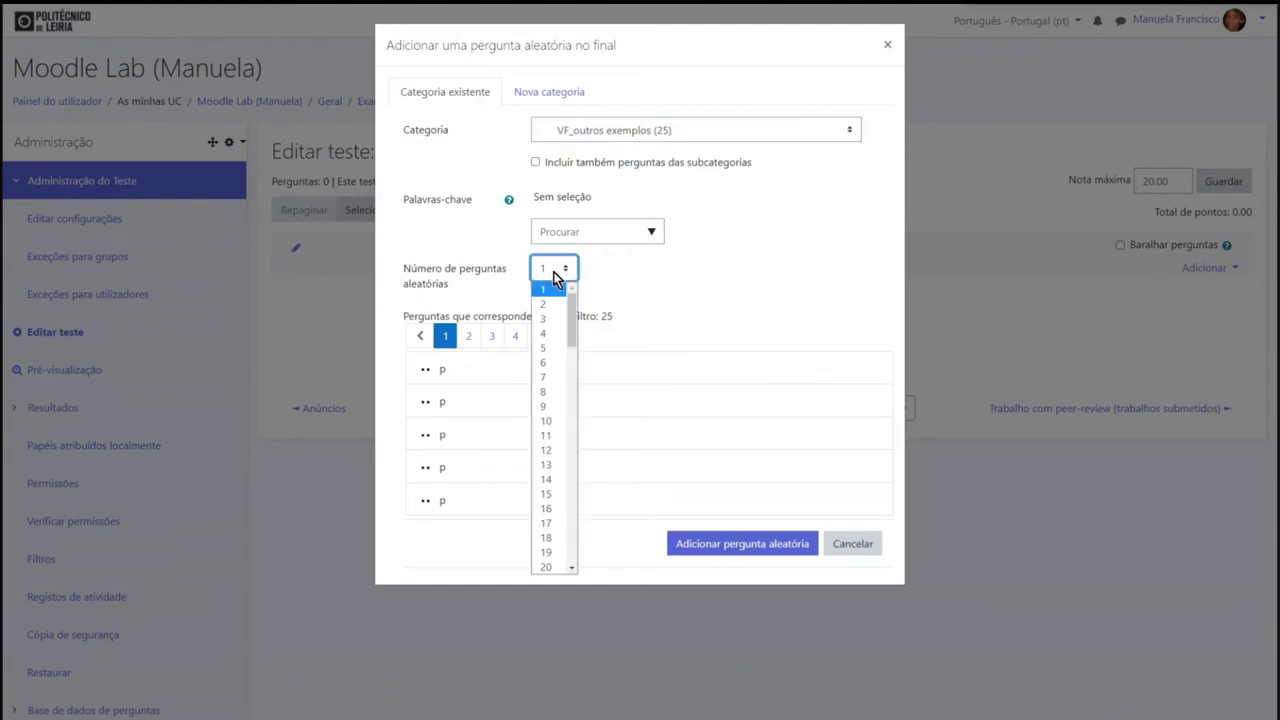
{"action": "left_click", "coordinate": [559, 422]}
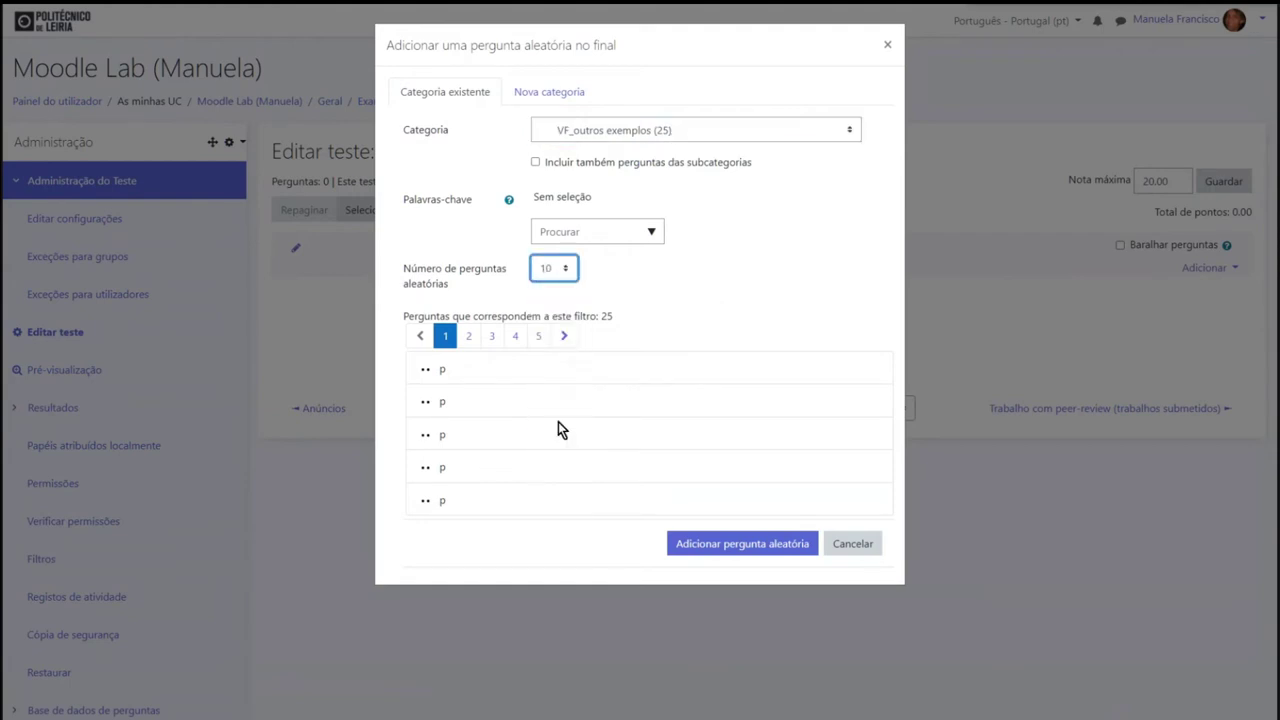
{"action": "left_click", "coordinate": [766, 546]}
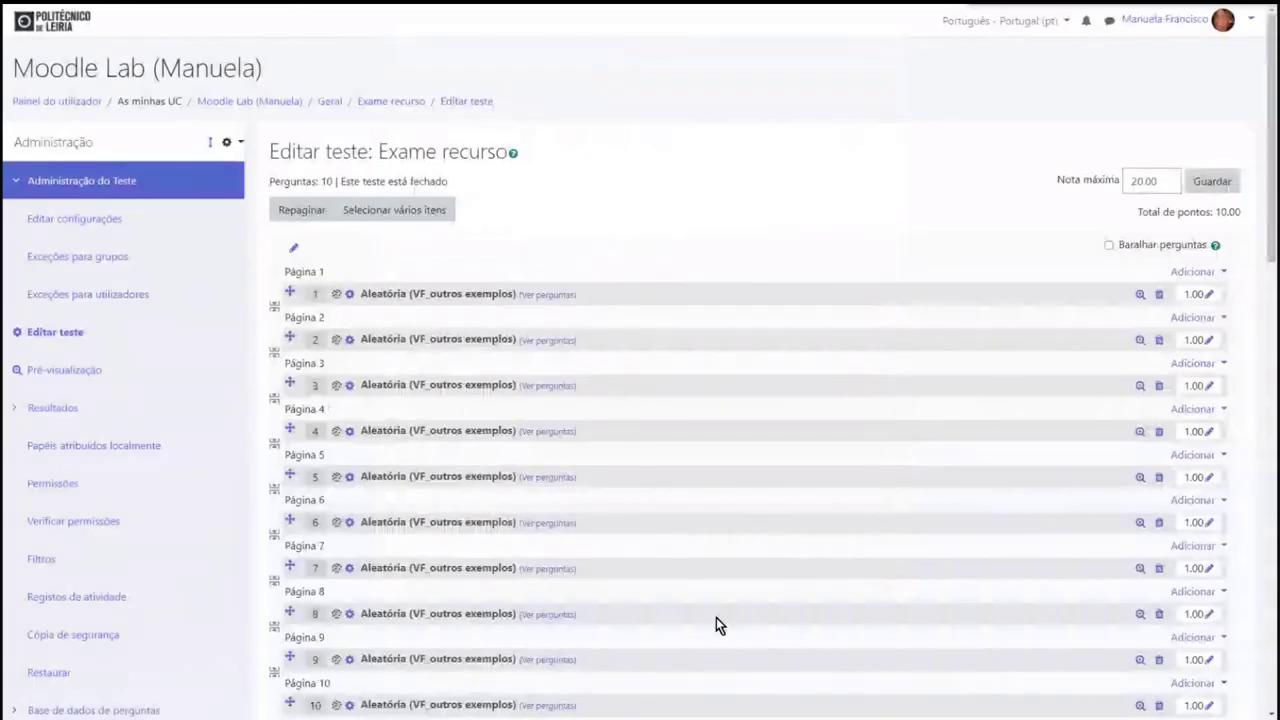
Remove the page breaks between the ten random questions to place them all on Página 1.
{"action": "scroll", "coordinate": [597, 303], "scroll_direction": "down", "scroll_amount": 4}
{"action": "scroll", "coordinate": [597, 303], "scroll_direction": "up", "scroll_amount": 3}
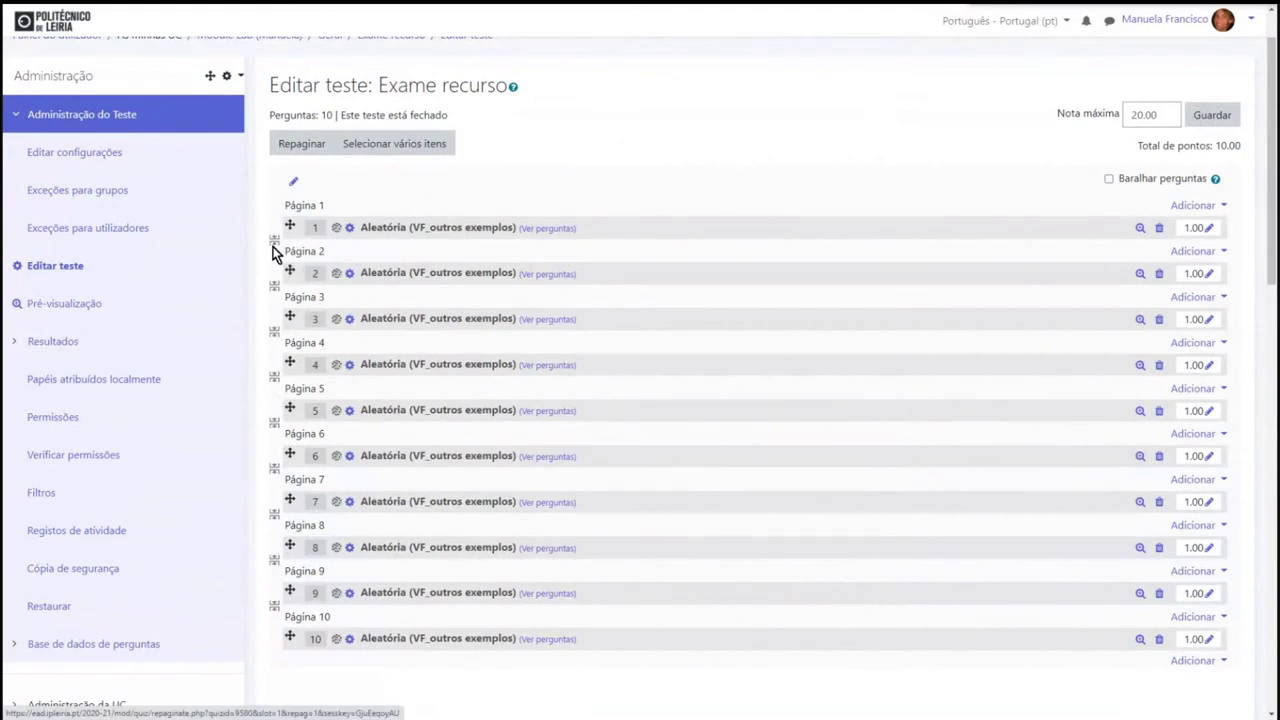
{"action": "left_click", "coordinate": [275, 243]}
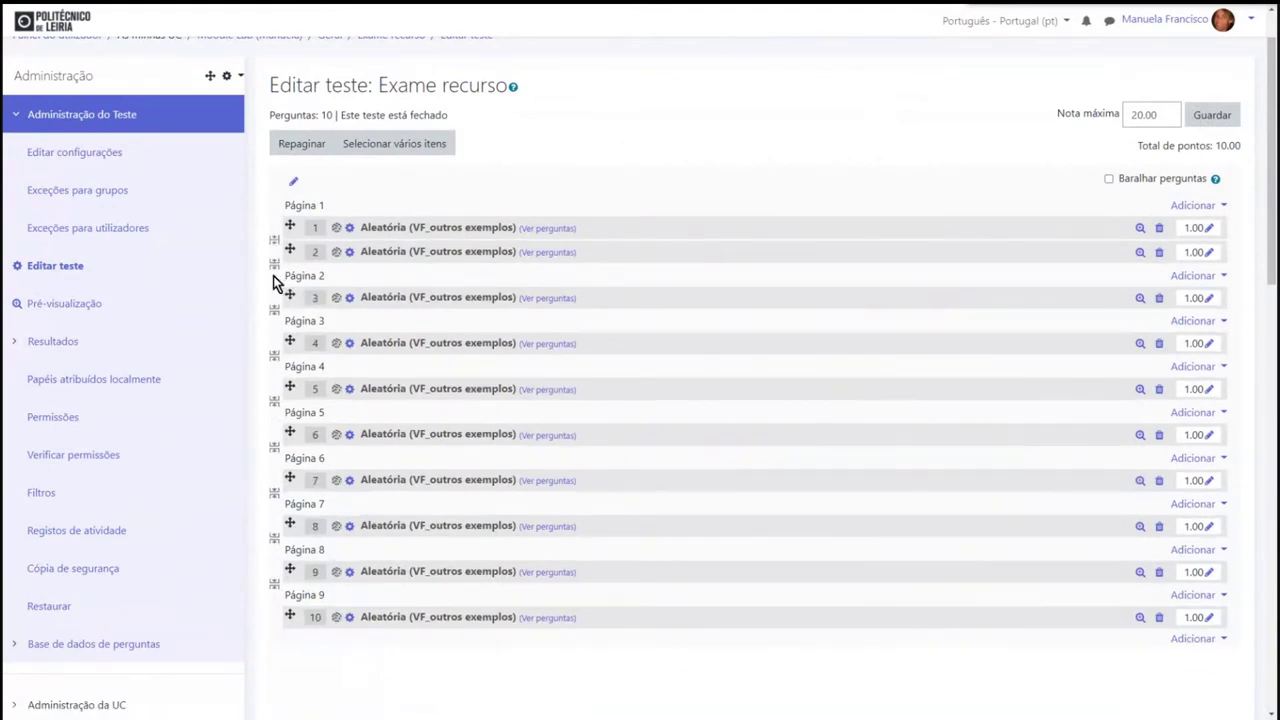
{"action": "left_click", "coordinate": [273, 268]}
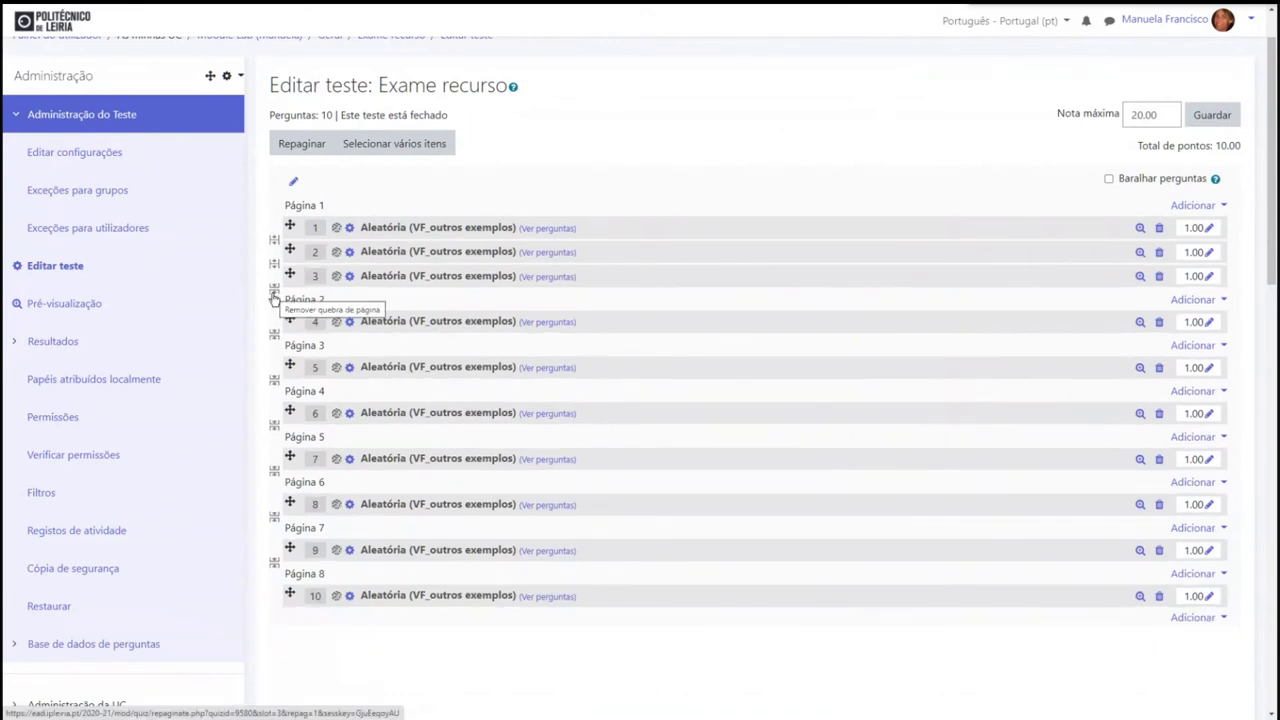
{"action": "left_click", "coordinate": [275, 298]}
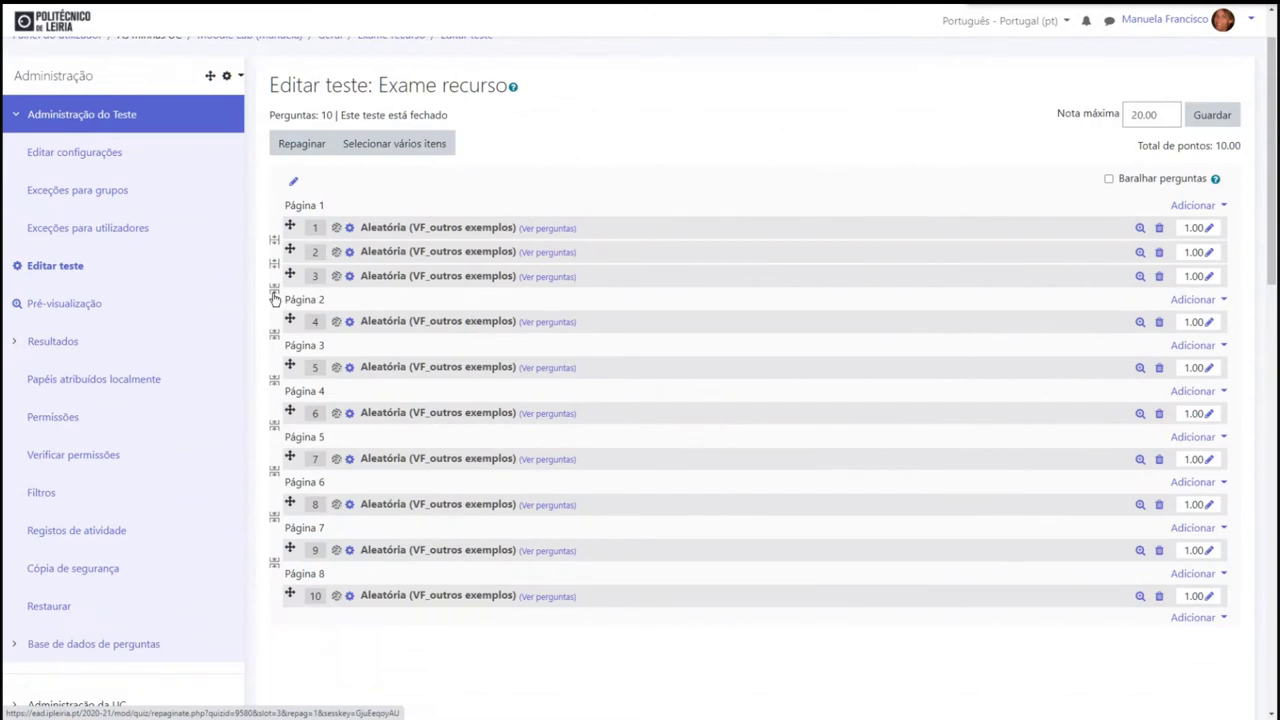
{"action": "left_click", "coordinate": [275, 298]}
{"action": "left_click", "coordinate": [275, 322]}
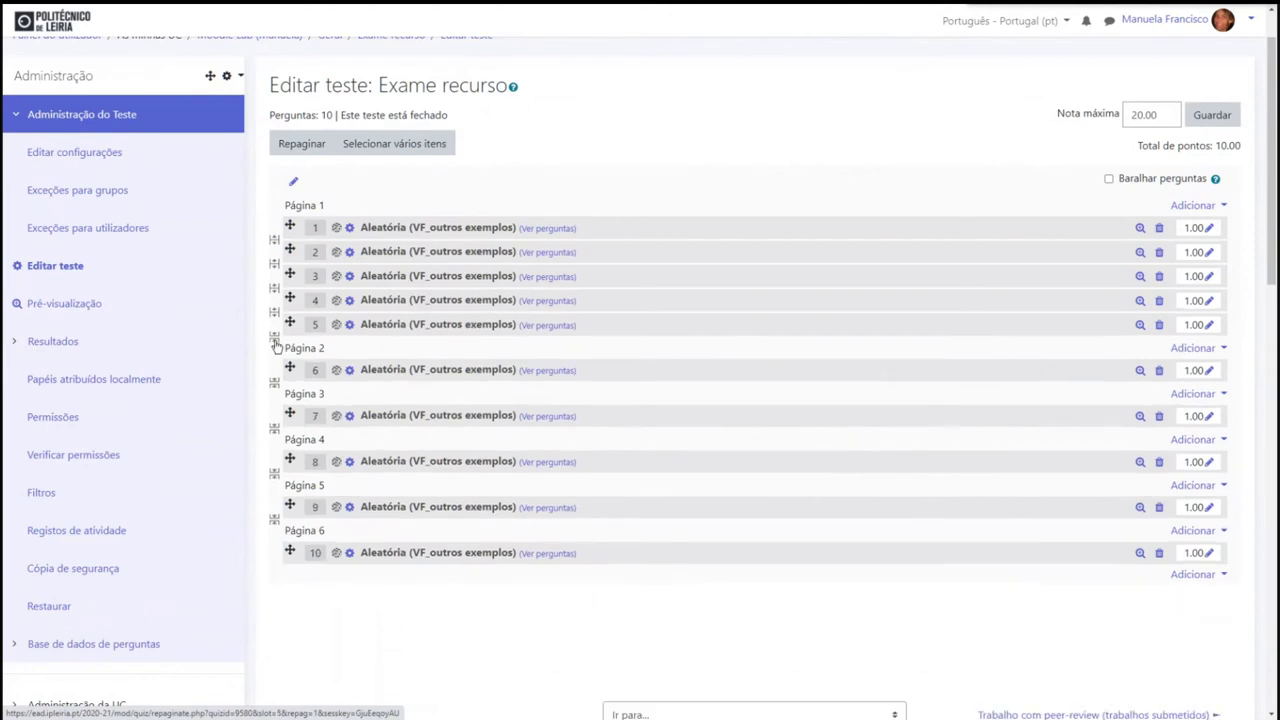
{"action": "left_click", "coordinate": [276, 346]}
{"action": "left_click", "coordinate": [275, 370]}
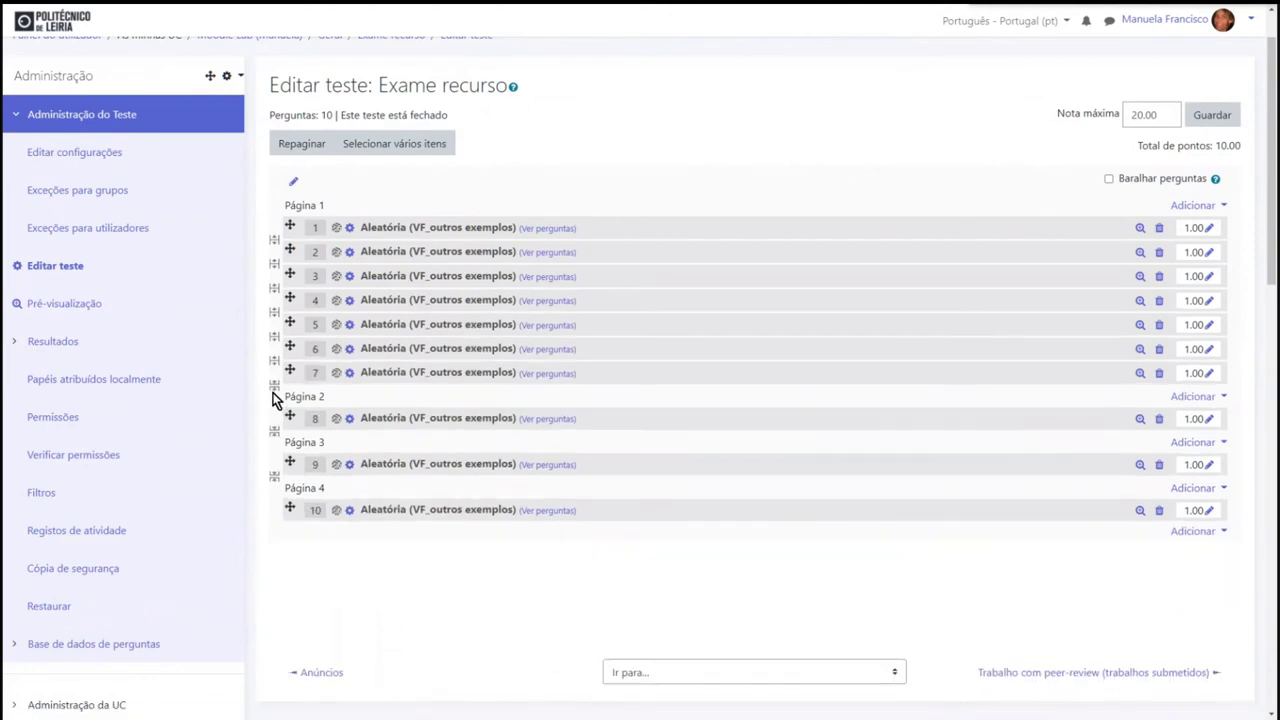
{"action": "left_click", "coordinate": [275, 431]}
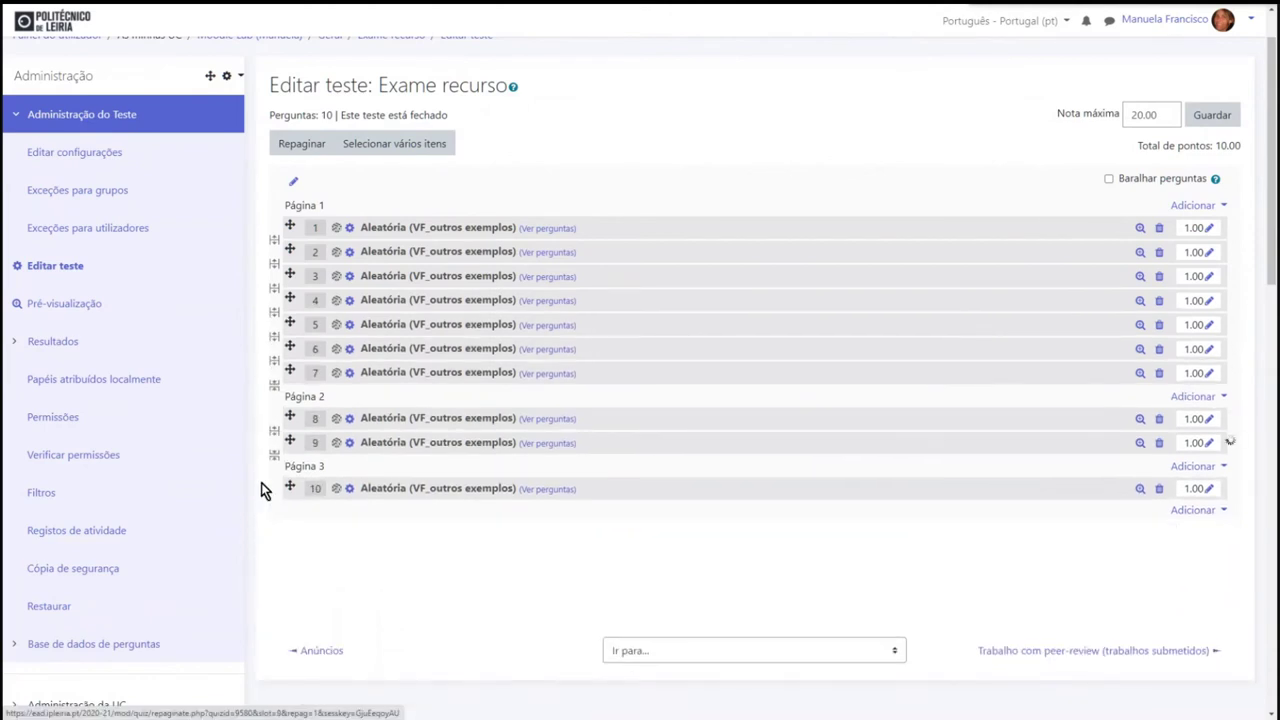
{"action": "left_click", "coordinate": [275, 432]}
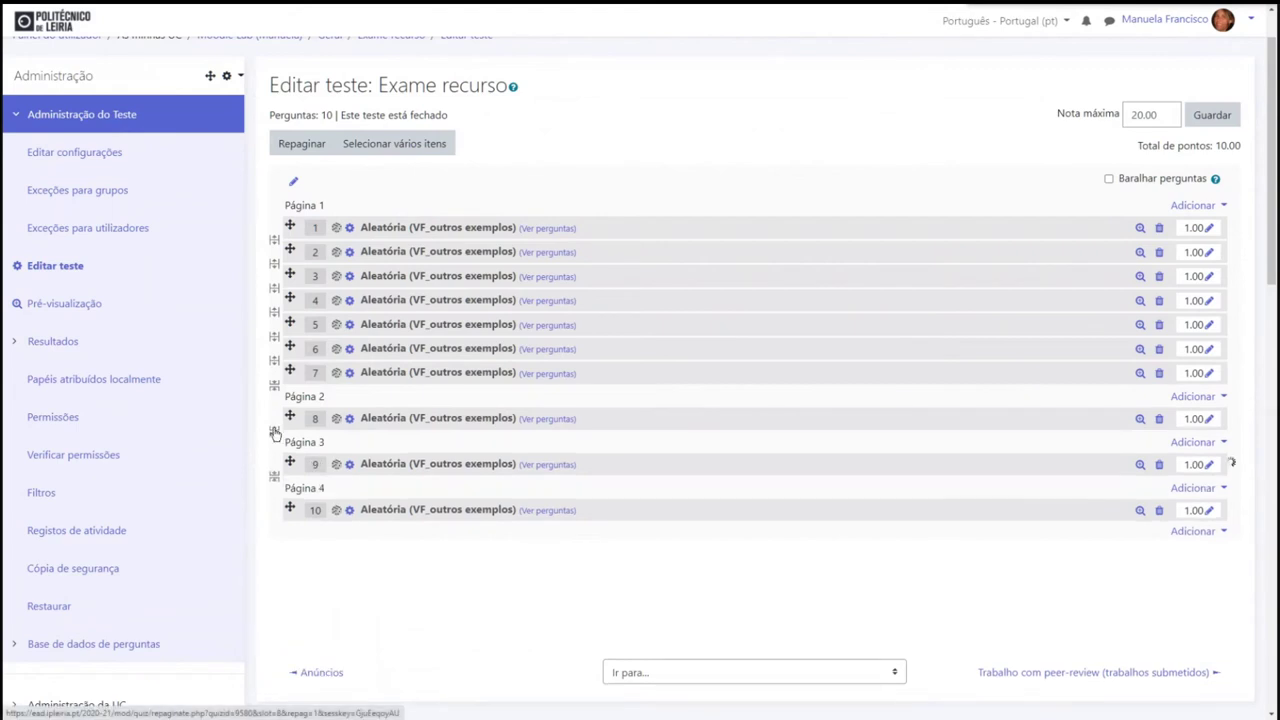
{"action": "left_click", "coordinate": [275, 386]}
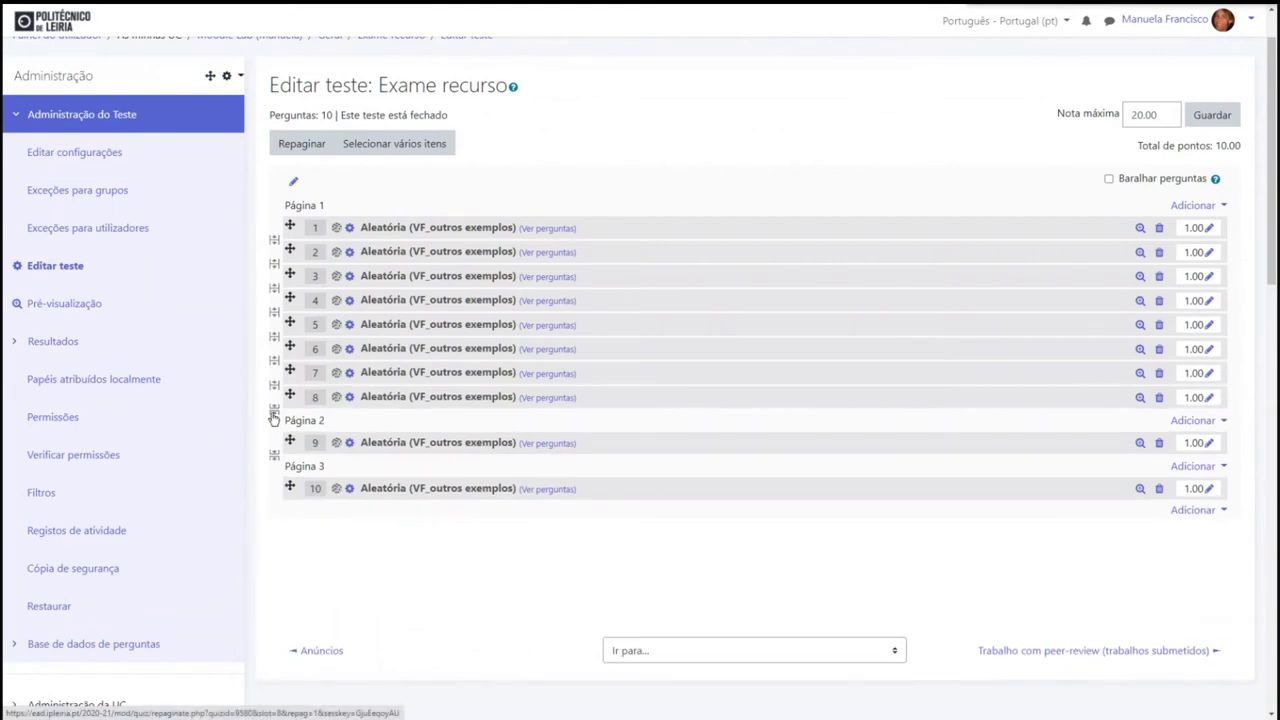
{"action": "left_click", "coordinate": [274, 418]}
{"action": "left_click", "coordinate": [277, 436]}
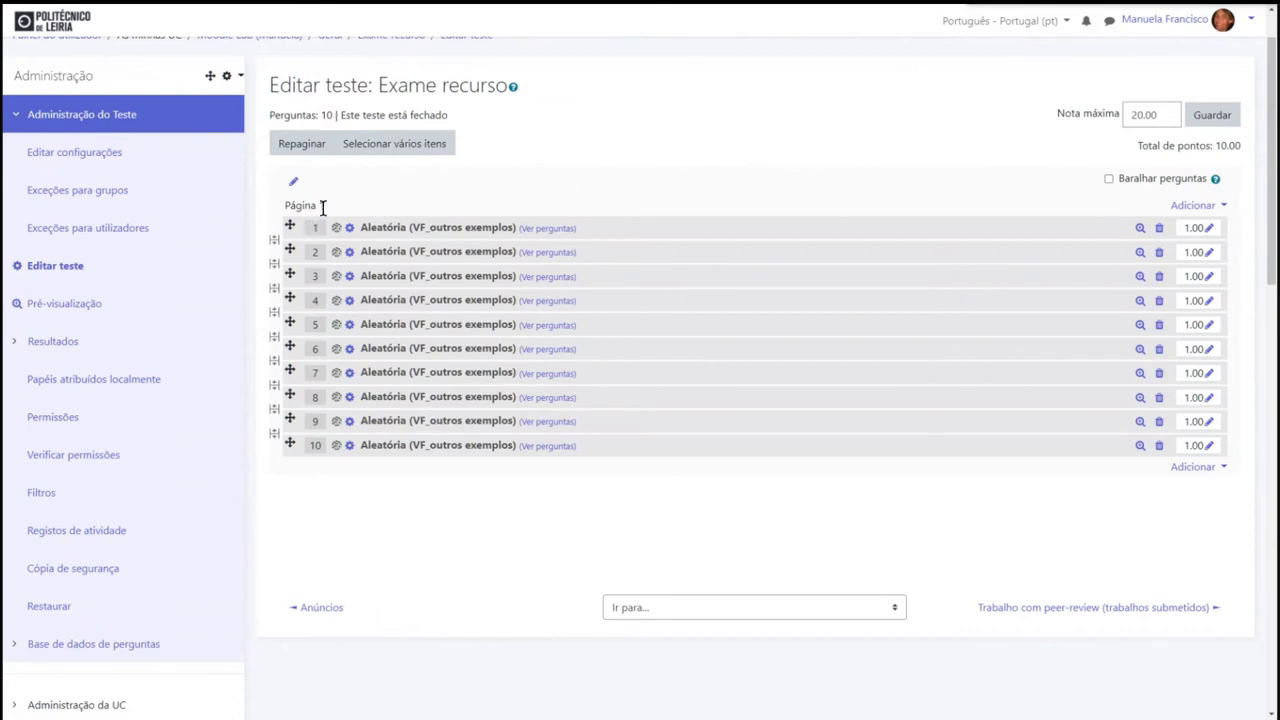
Name the first section of the test "Grupo 1" and enable question shuffling for it.
{"action": "left_click", "coordinate": [293, 181]}
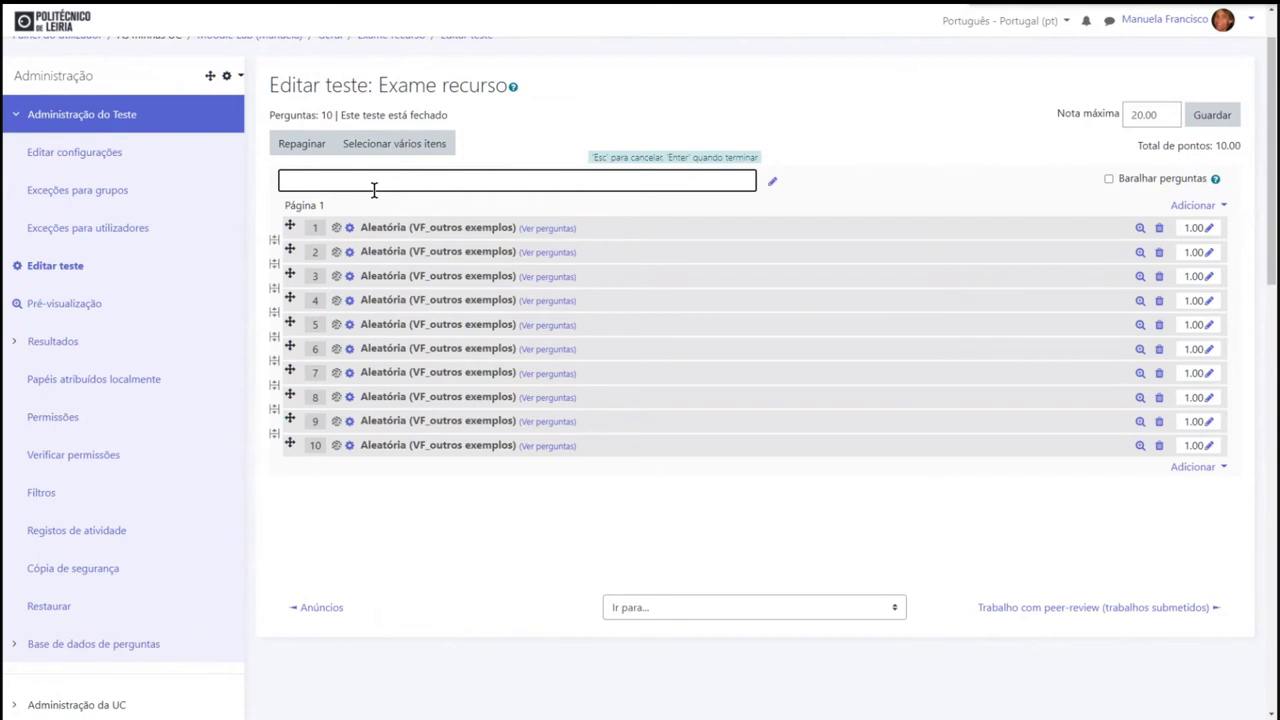
{"action": "type", "text": "Grupo 1"}
{"action": "key", "text": "Return"}
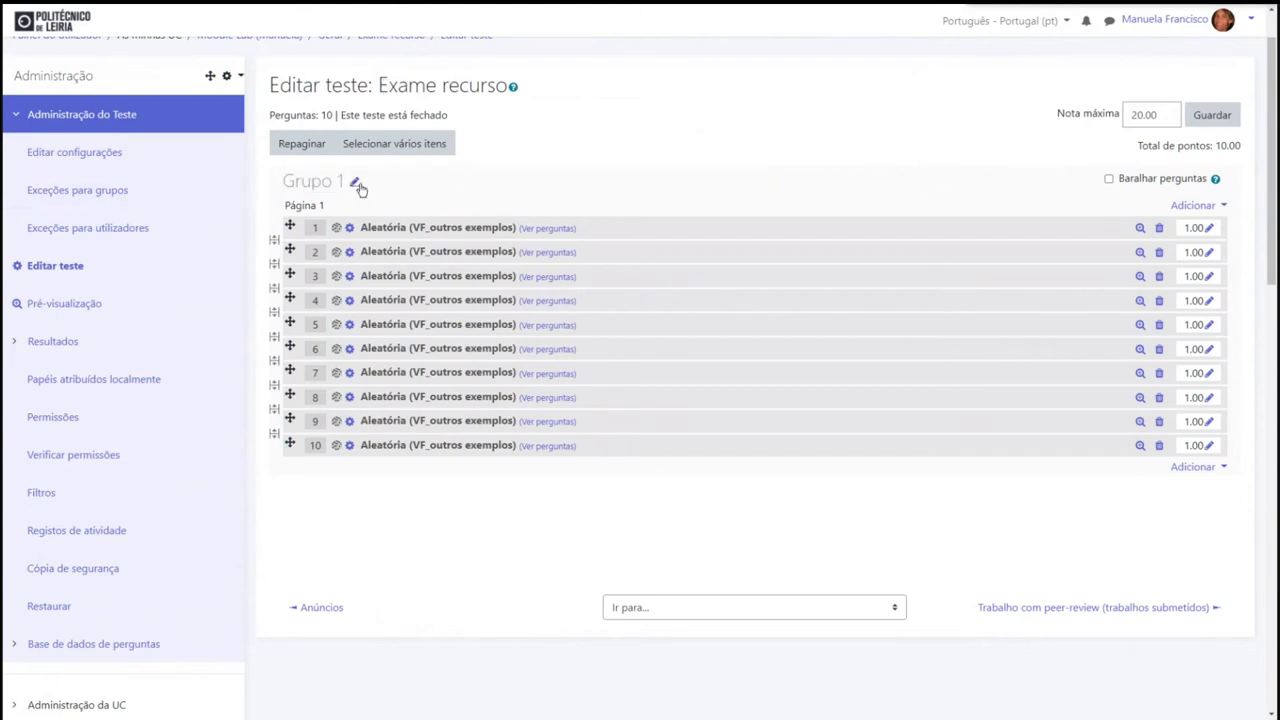
{"action": "left_click", "coordinate": [1108, 181]}
Add the two mkt questions and "Como contornar as mudanças climáticas?" from the question bank's Desenvolvimento category to the end of the test.
{"action": "left_click", "coordinate": [1197, 472]}
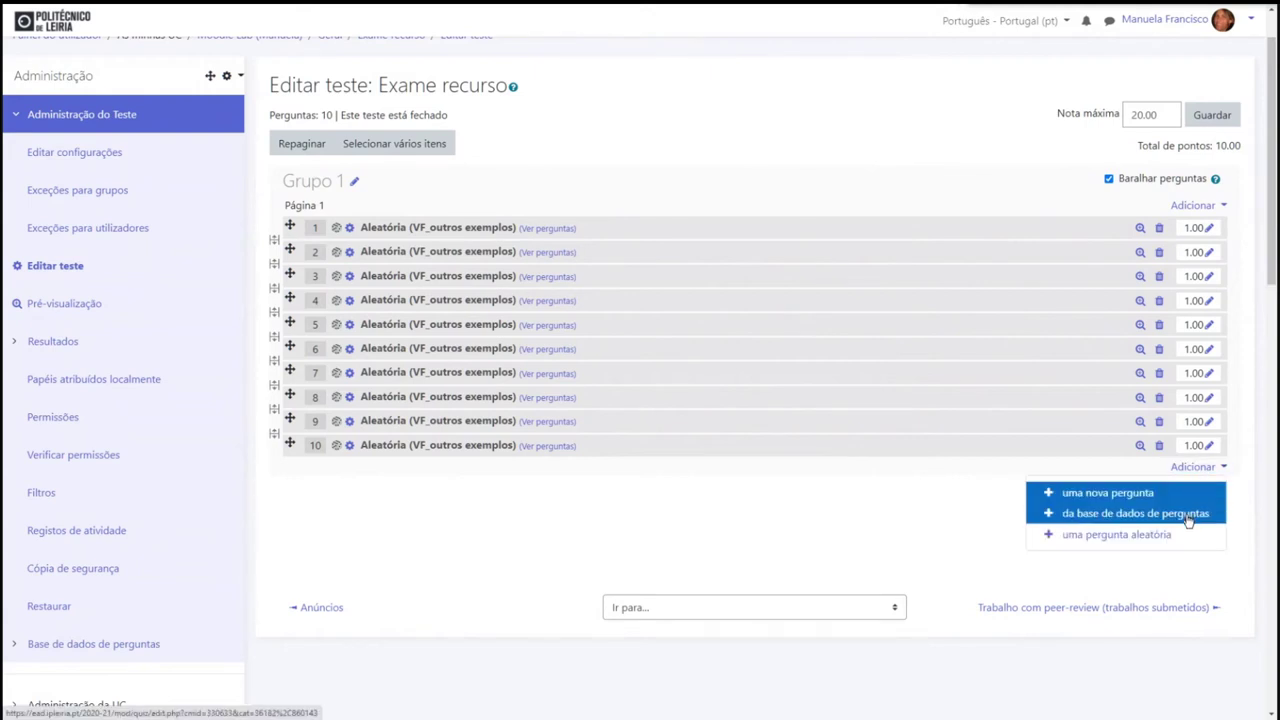
{"action": "left_click", "coordinate": [1187, 516]}
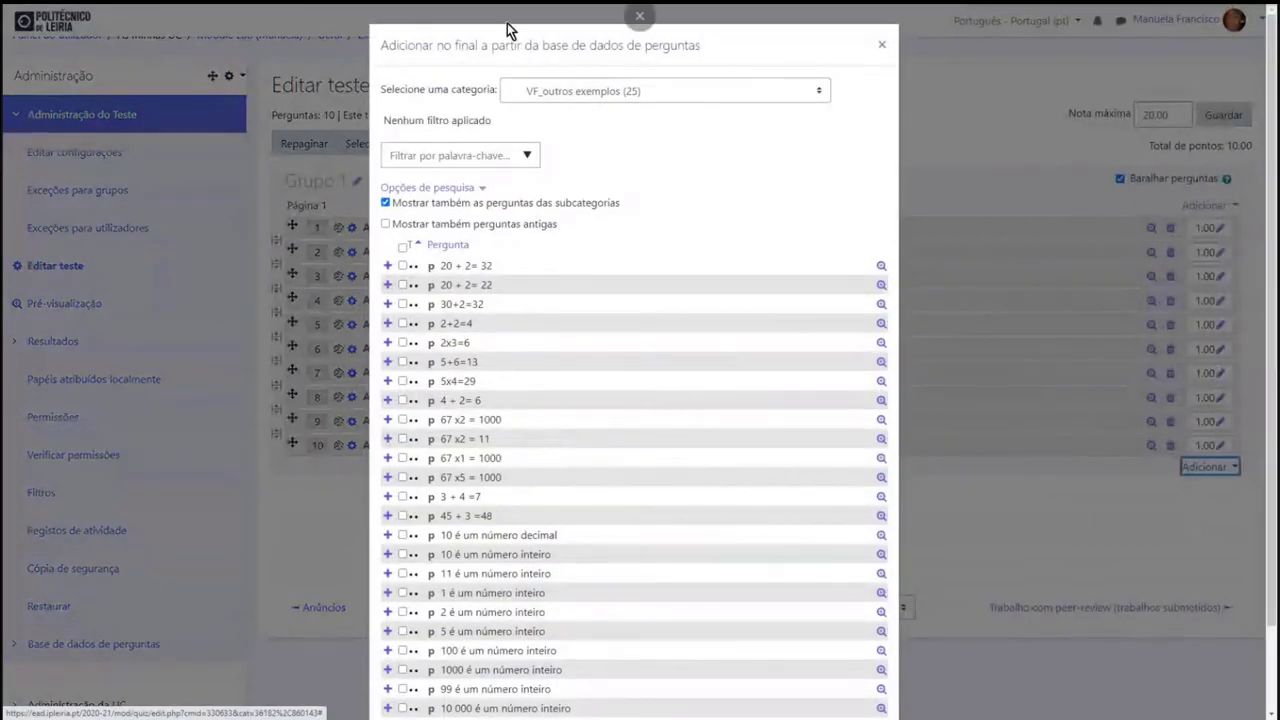
{"action": "left_click", "coordinate": [589, 90]}
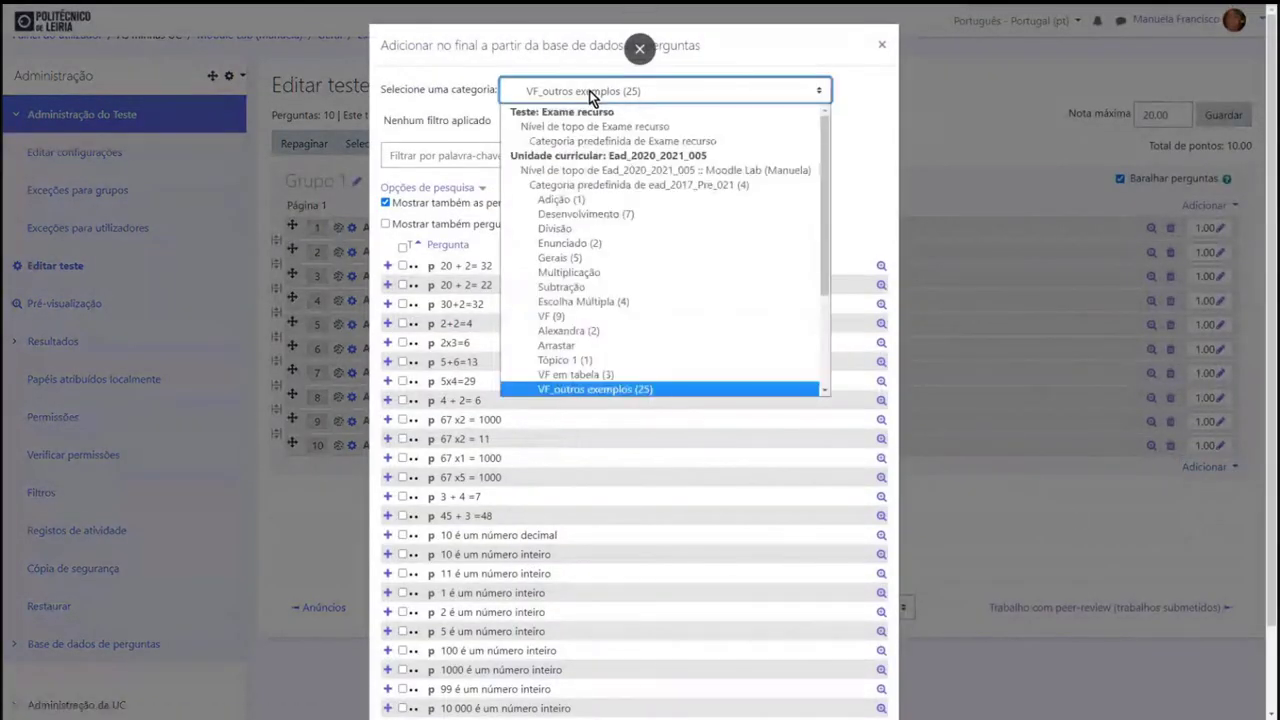
{"action": "left_click", "coordinate": [592, 215]}
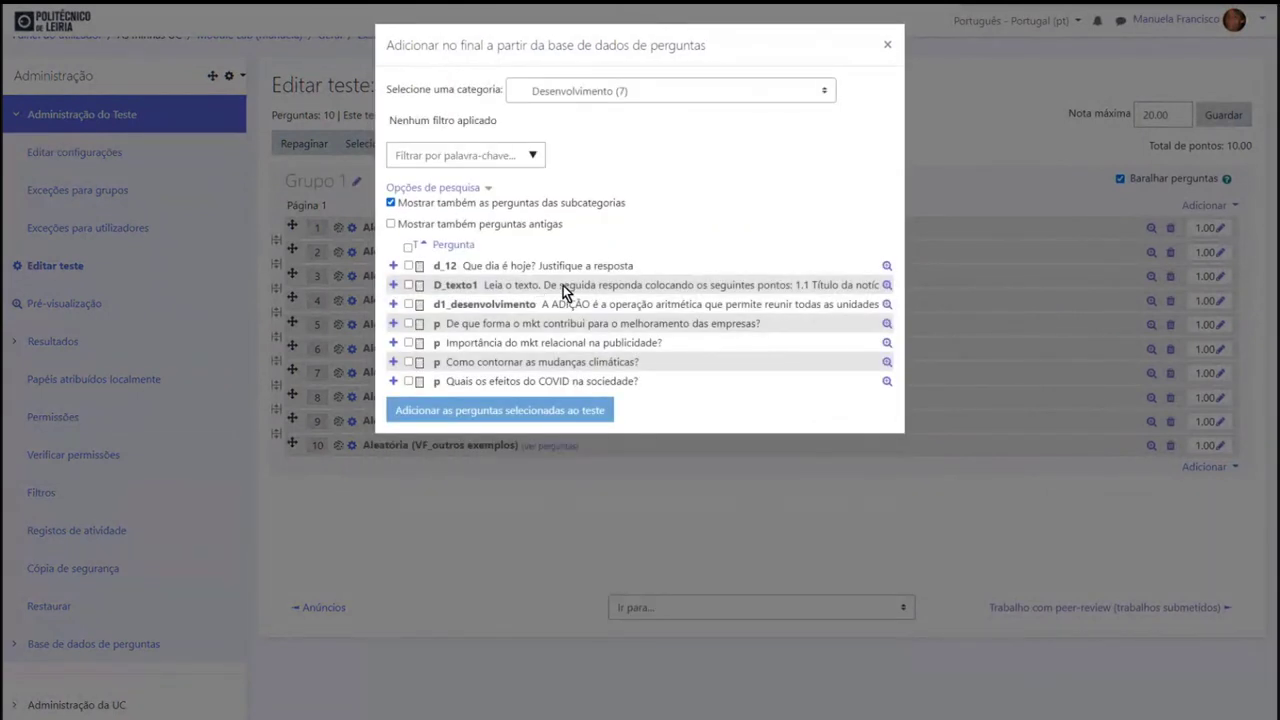
{"action": "left_click", "coordinate": [408, 323]}
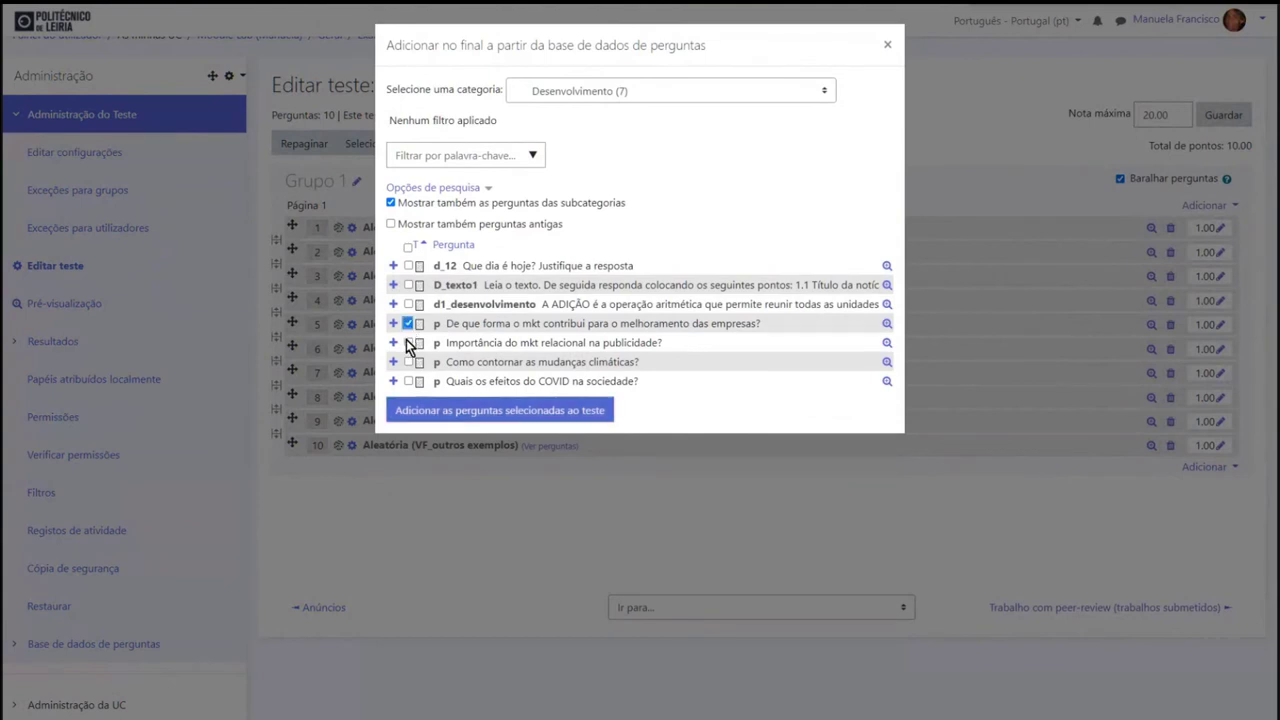
{"action": "left_click", "coordinate": [408, 343]}
{"action": "left_click", "coordinate": [548, 418]}
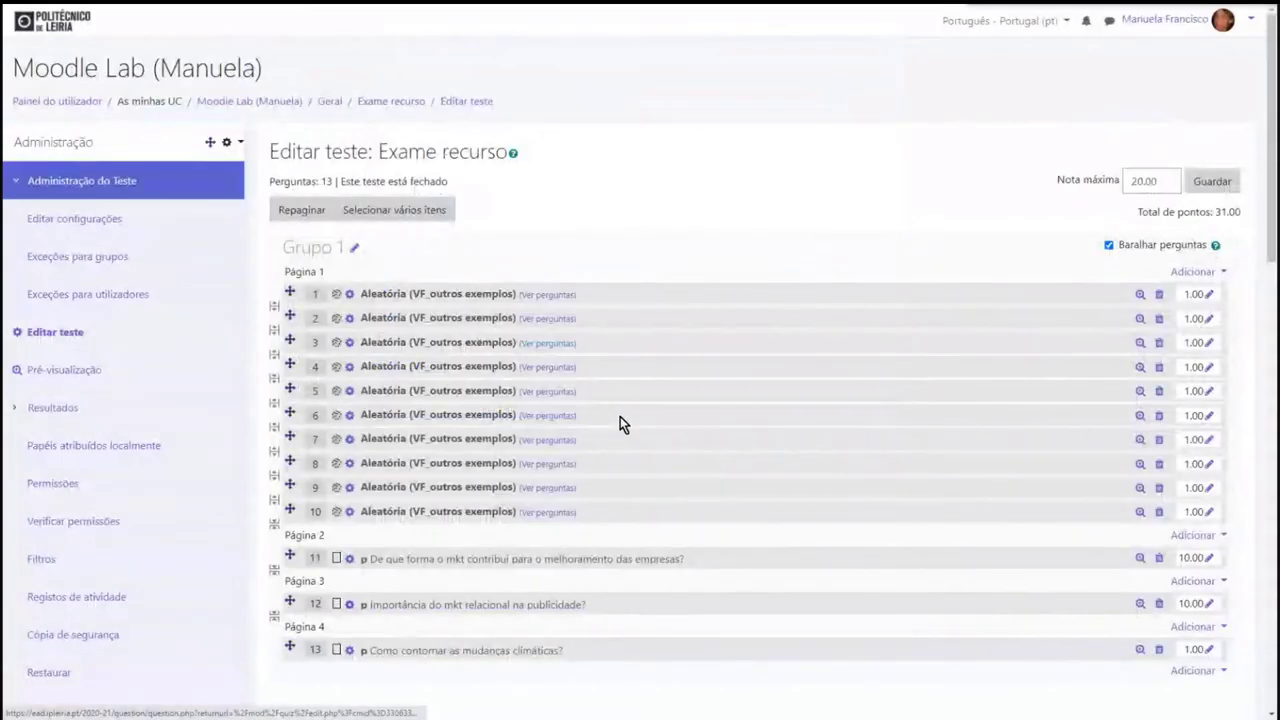
Insert a new section at Página 2, before the first Desenvolvimento question, and name it "Grupo 2".
{"action": "scroll", "coordinate": [620, 416], "scroll_direction": "down", "scroll_amount": 2}
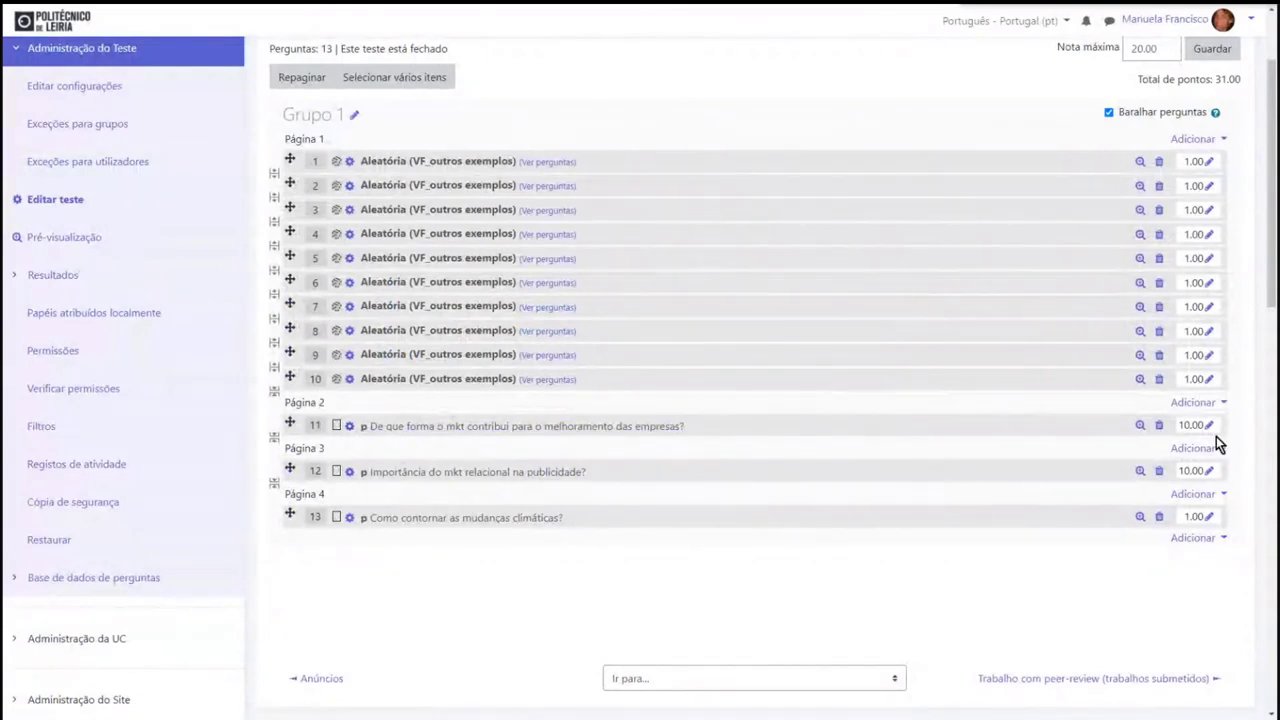
{"action": "left_click", "coordinate": [1192, 402]}
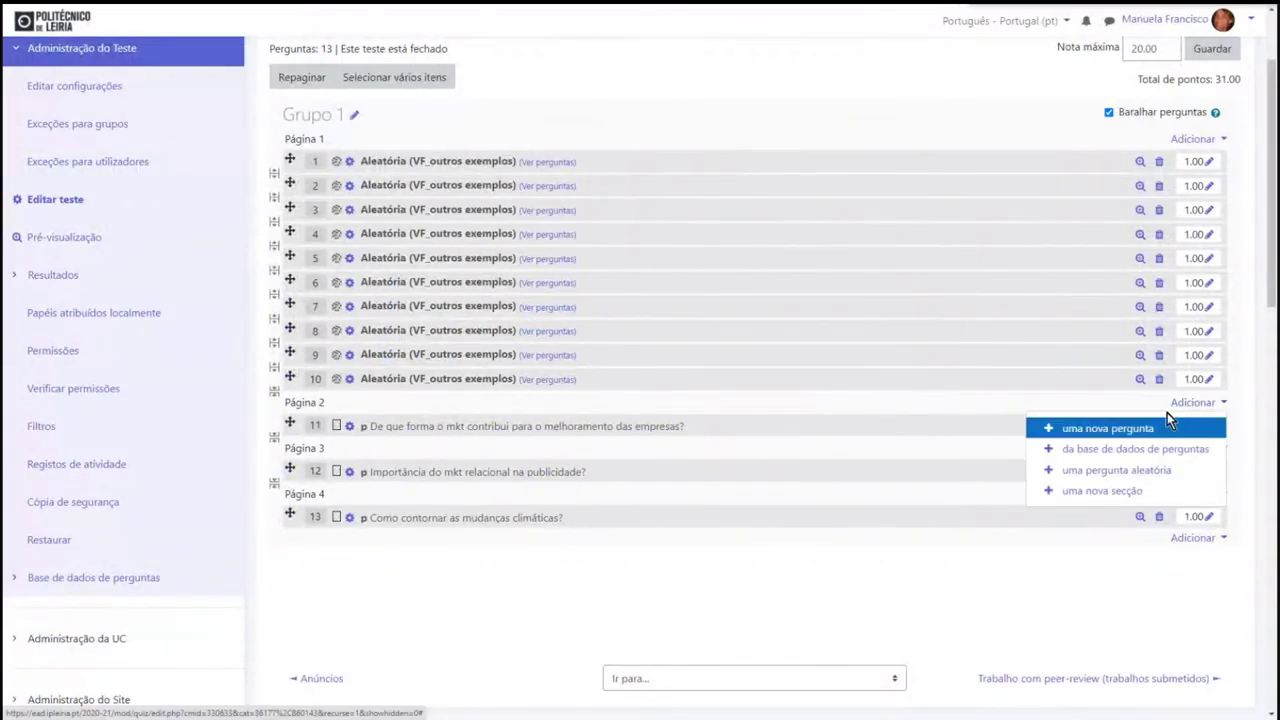
{"action": "left_click", "coordinate": [1116, 492]}
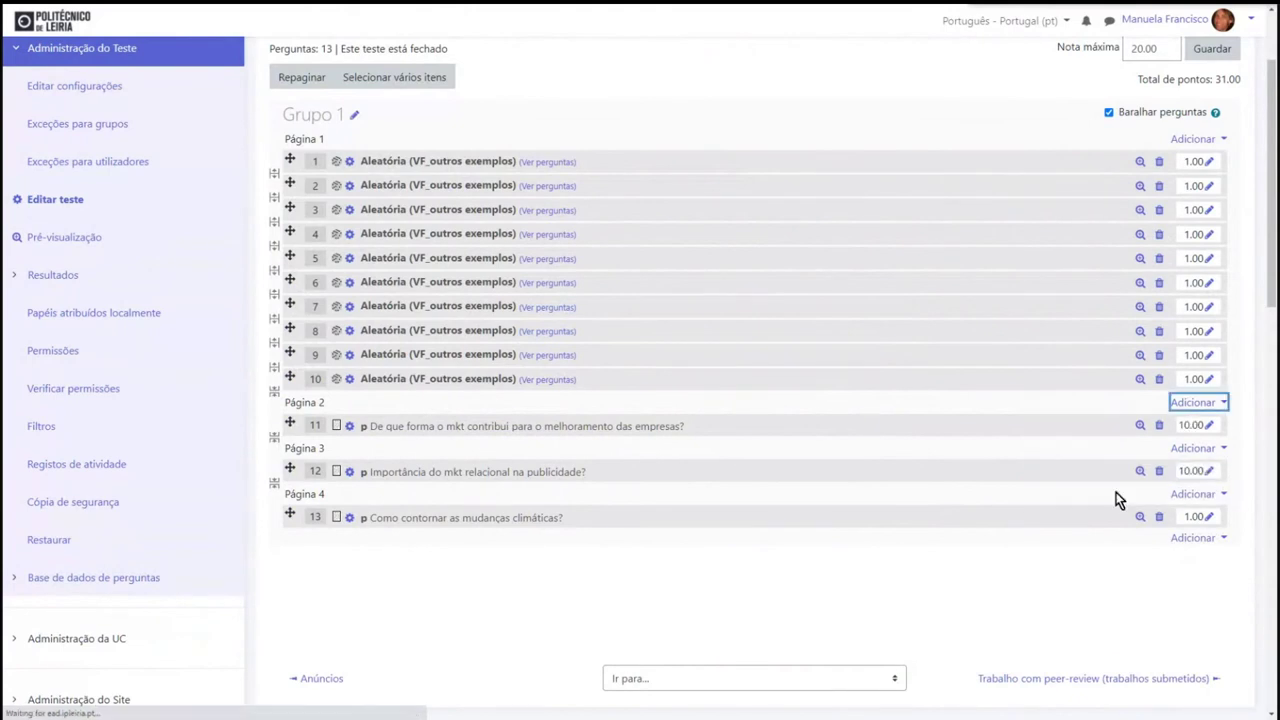
{"action": "left_click", "coordinate": [391, 541]}
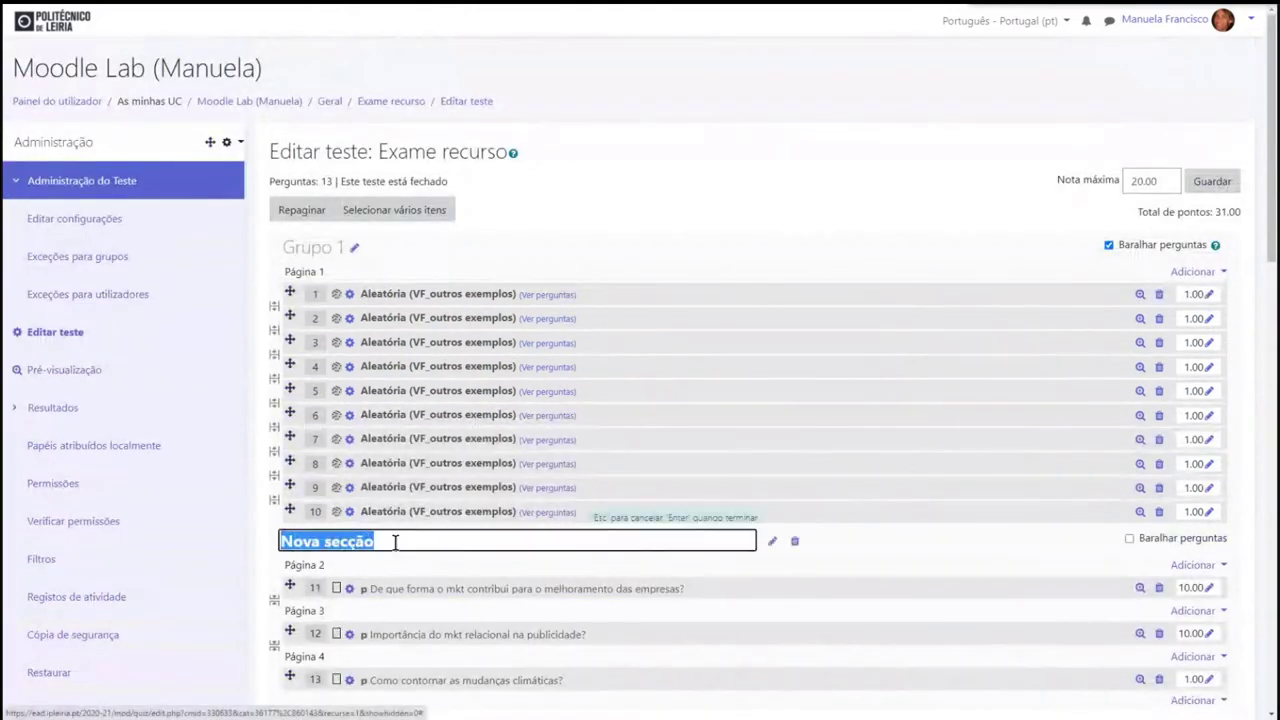
{"action": "type", "text": "Grupo"}
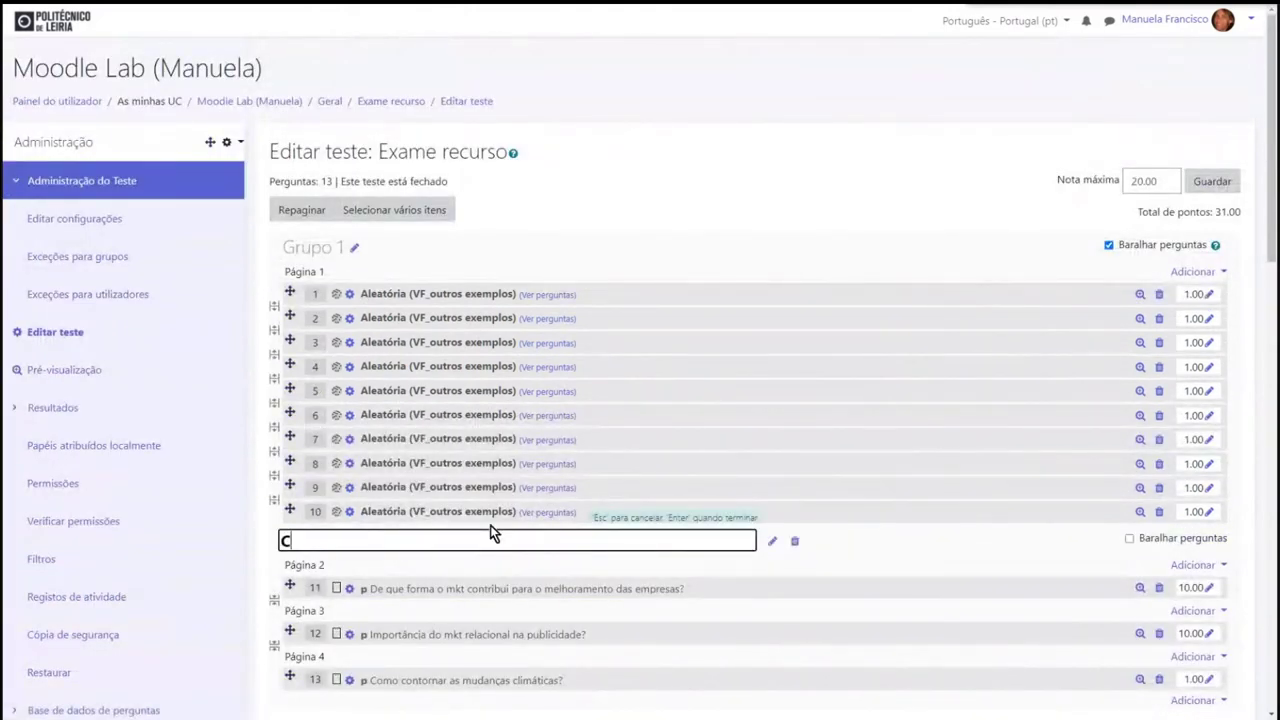
{"action": "type", "text": " 2"}
{"action": "key", "text": "Return"}
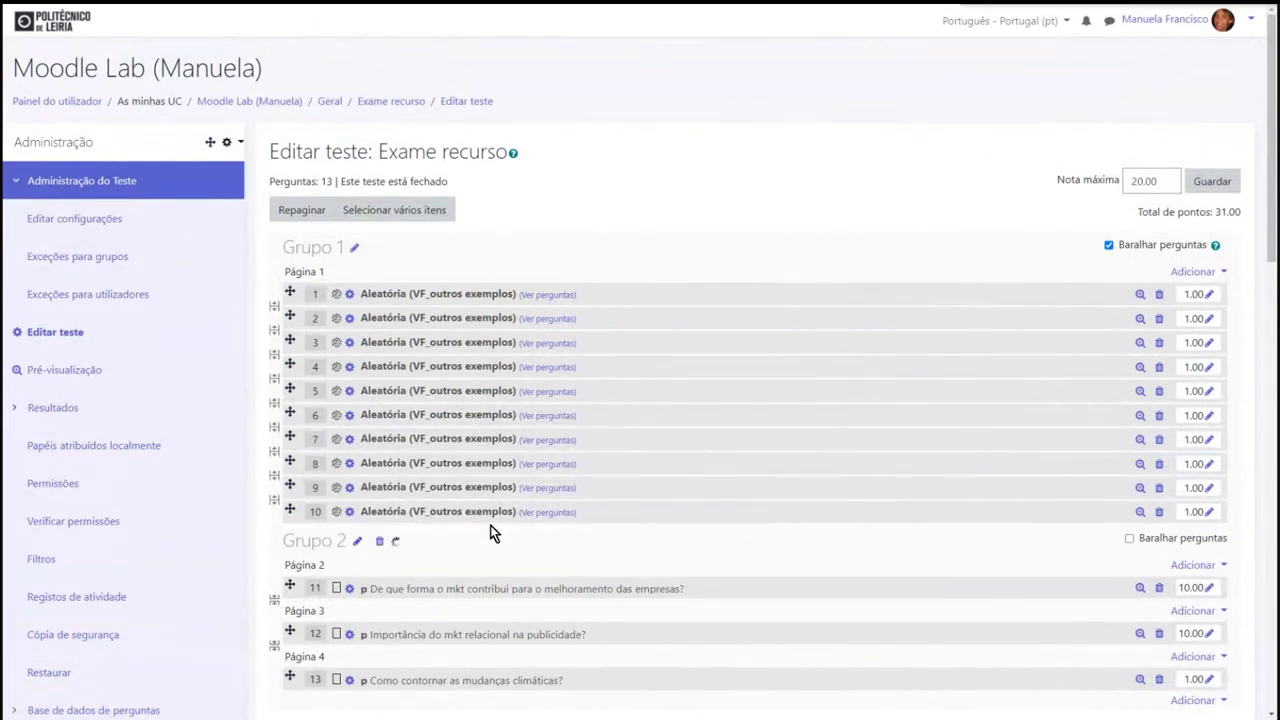
Add all four questions of the Escolha Múltipla category from the question bank to the end of the test.
{"action": "scroll", "coordinate": [535, 487], "scroll_direction": "down", "scroll_amount": 1}
{"action": "scroll", "coordinate": [535, 487], "scroll_direction": "down", "scroll_amount": 2}
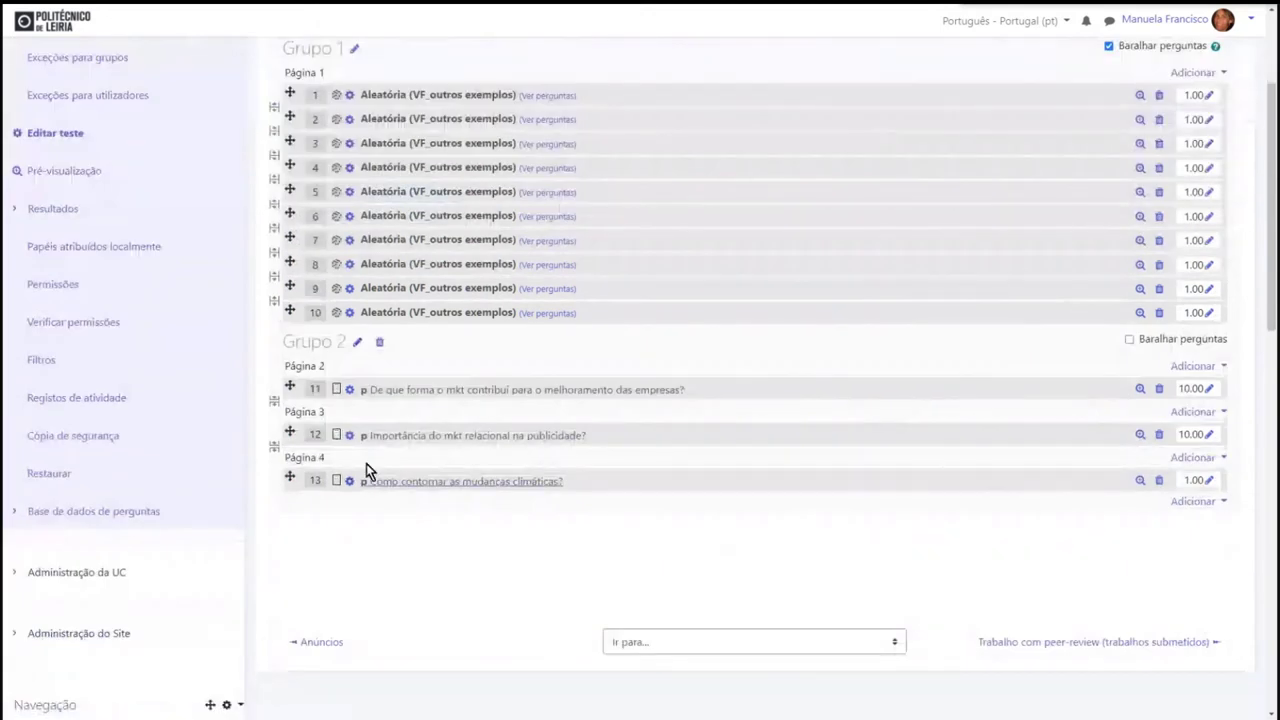
{"action": "left_click", "coordinate": [1184, 508]}
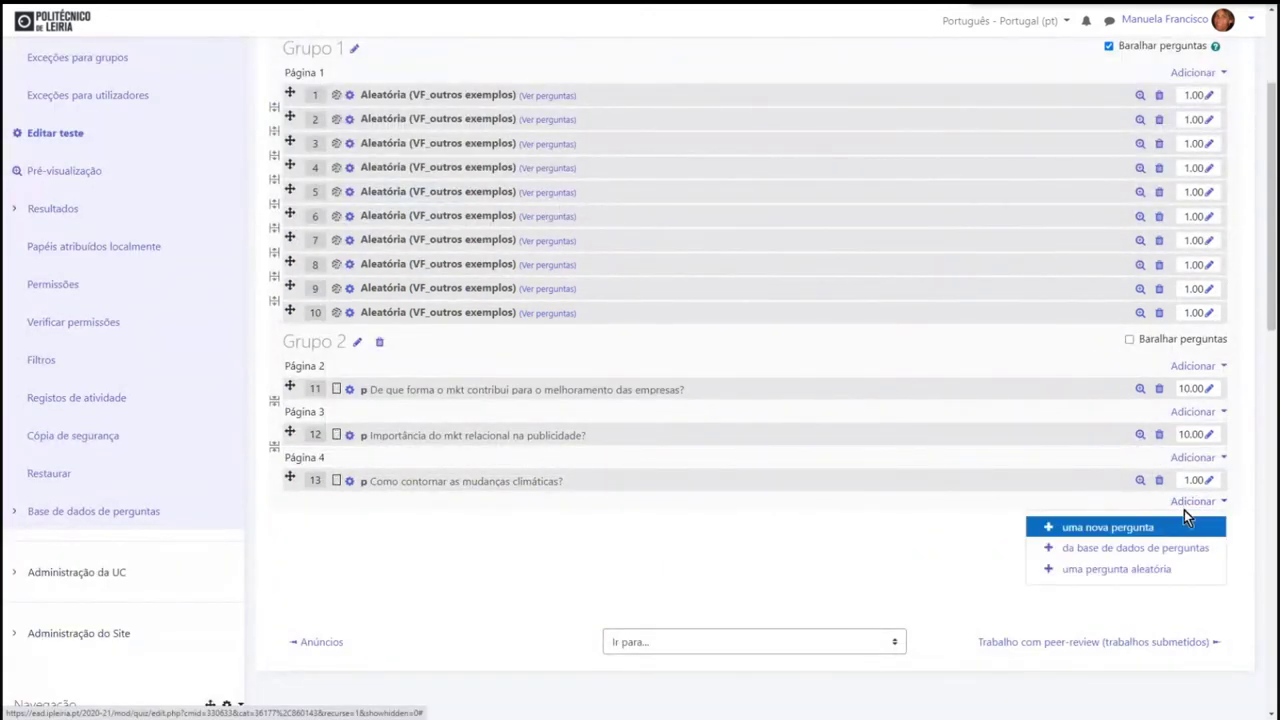
{"action": "left_click", "coordinate": [1135, 550]}
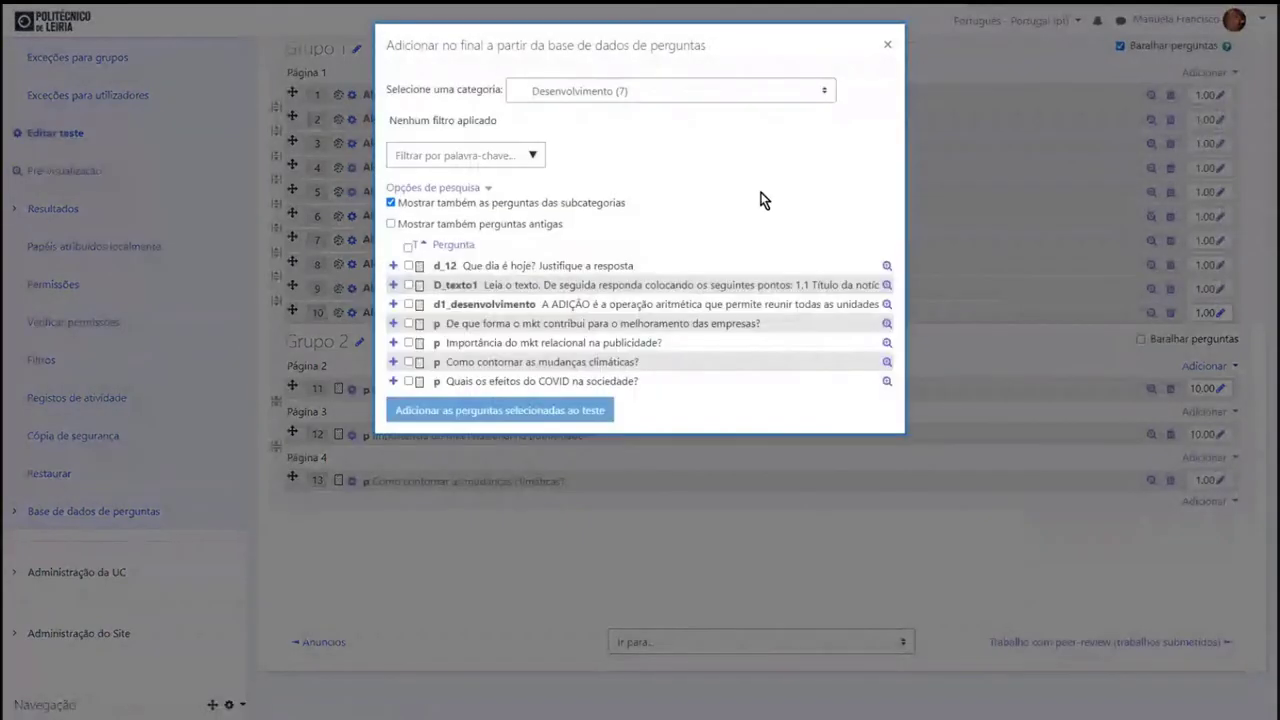
{"action": "left_click", "coordinate": [637, 92]}
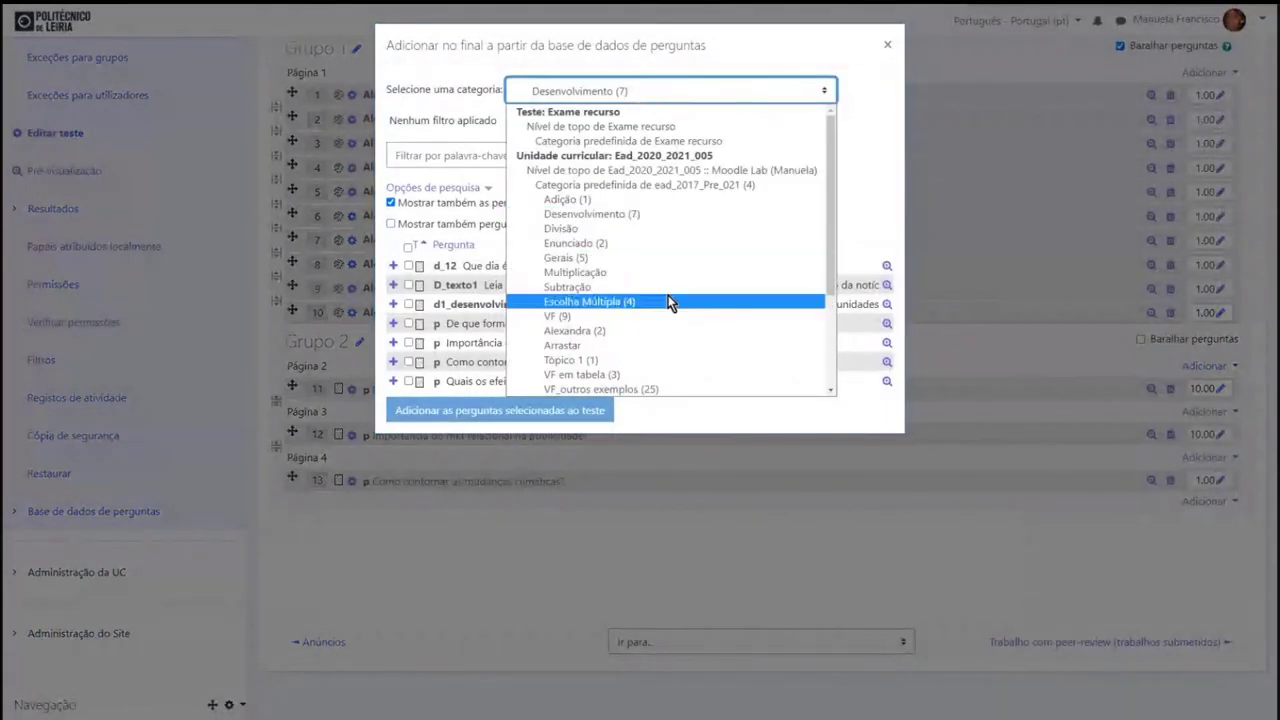
{"action": "left_click", "coordinate": [597, 303]}
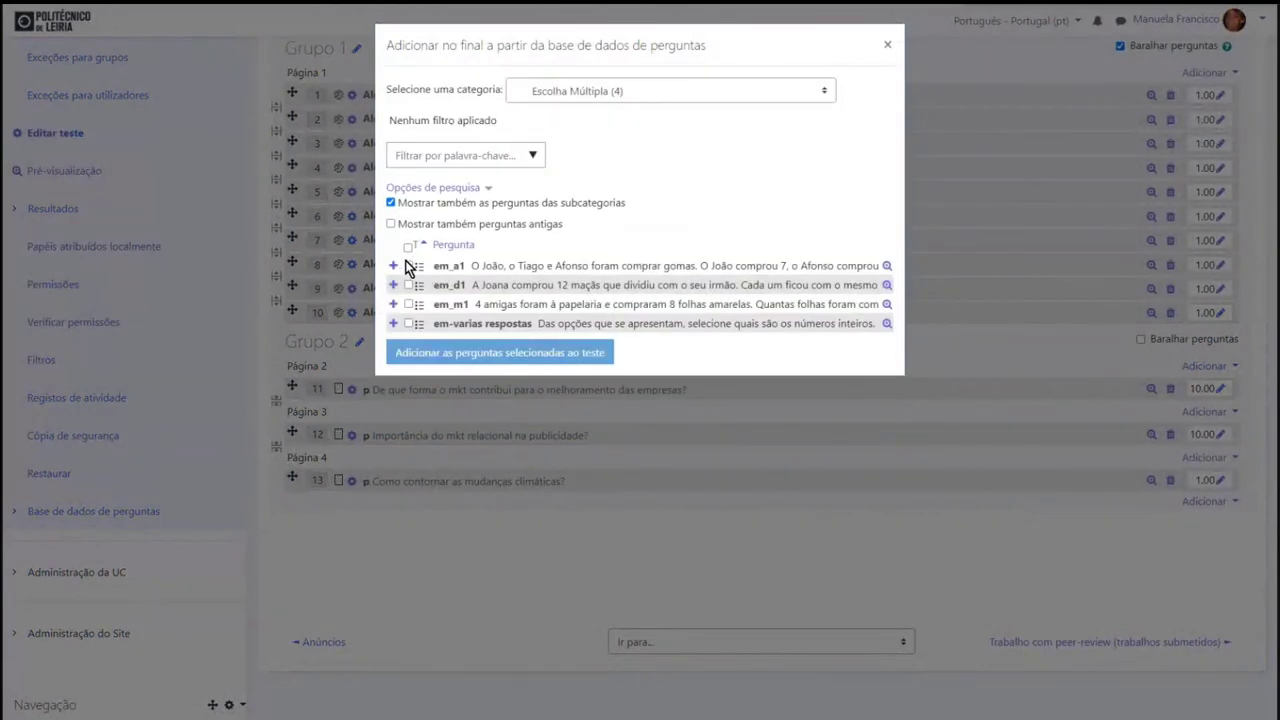
{"action": "left_click", "coordinate": [408, 266]}
{"action": "left_click", "coordinate": [408, 285]}
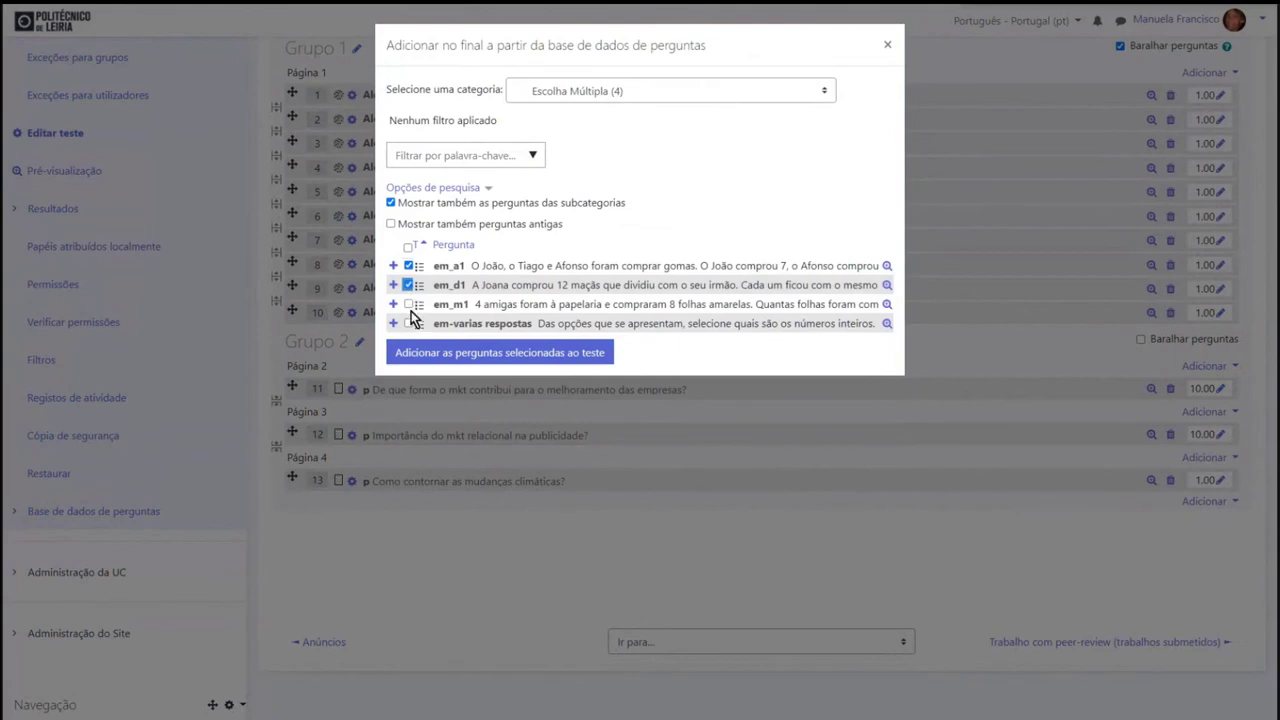
{"action": "left_click", "coordinate": [408, 304]}
{"action": "left_click", "coordinate": [408, 323]}
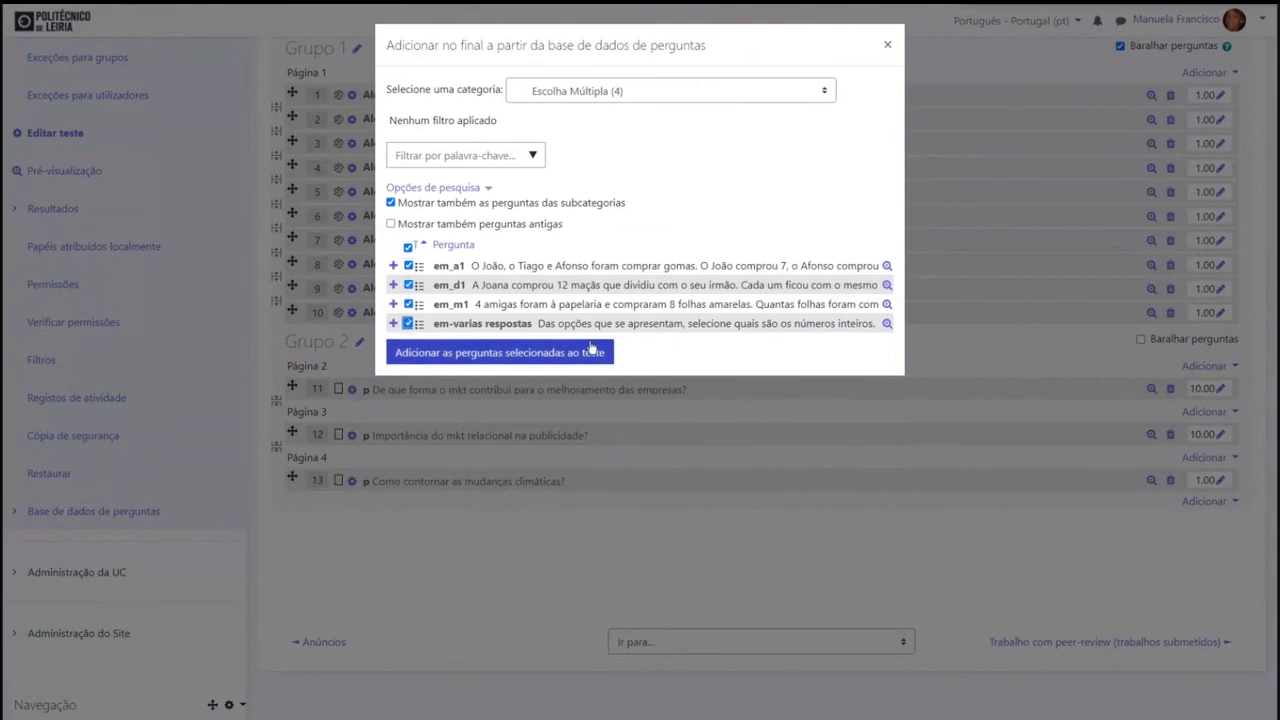
{"action": "left_click", "coordinate": [564, 356]}
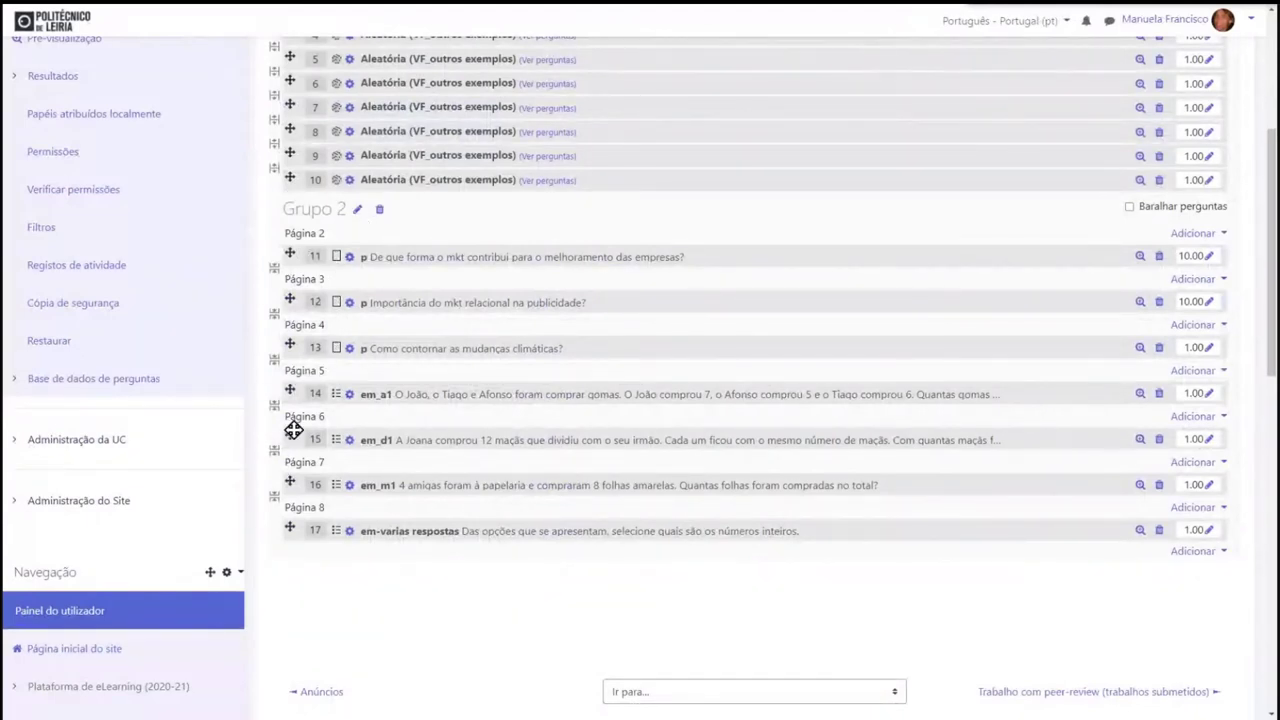
Remove the page breaks between the four multiple-choice questions to place them all on Página 5.
{"action": "left_click", "coordinate": [274, 407]}
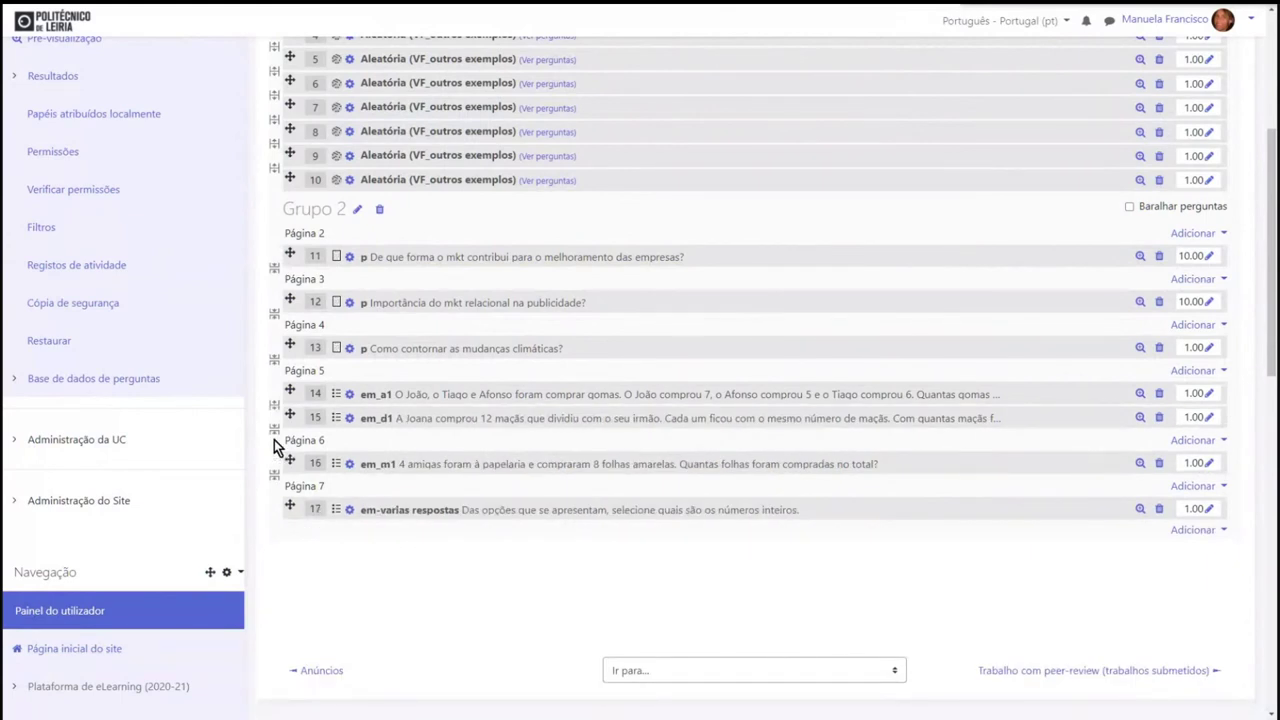
{"action": "left_click", "coordinate": [274, 436]}
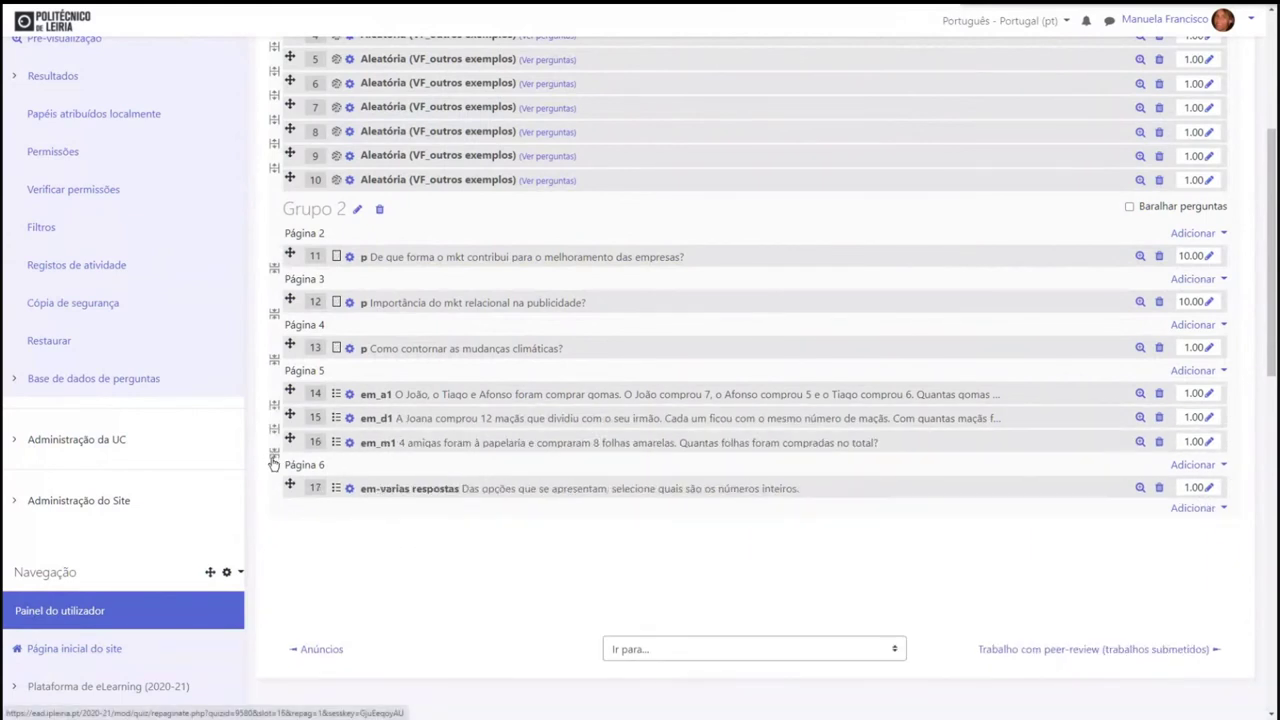
{"action": "left_click", "coordinate": [274, 458]}
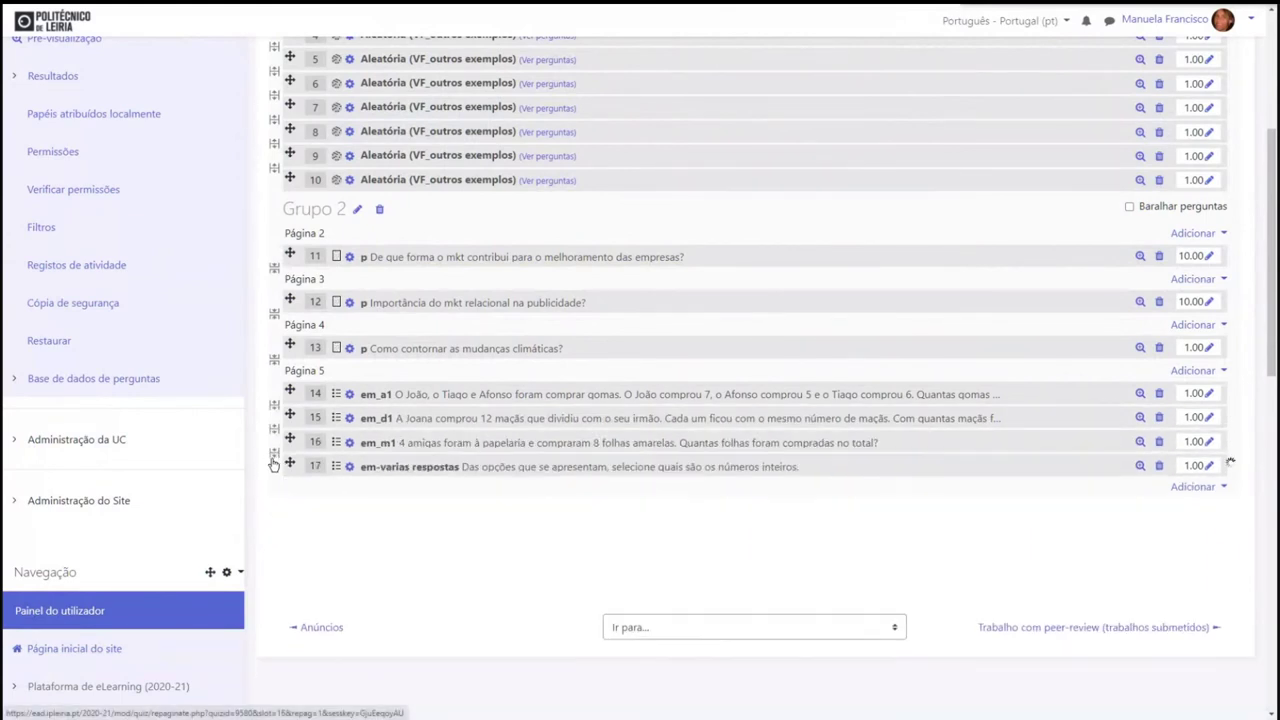
Insert a new section at Página 5, before question em_a1, and name it "Grupo 3".
{"action": "left_click", "coordinate": [1188, 372]}
{"action": "left_click", "coordinate": [1101, 458]}
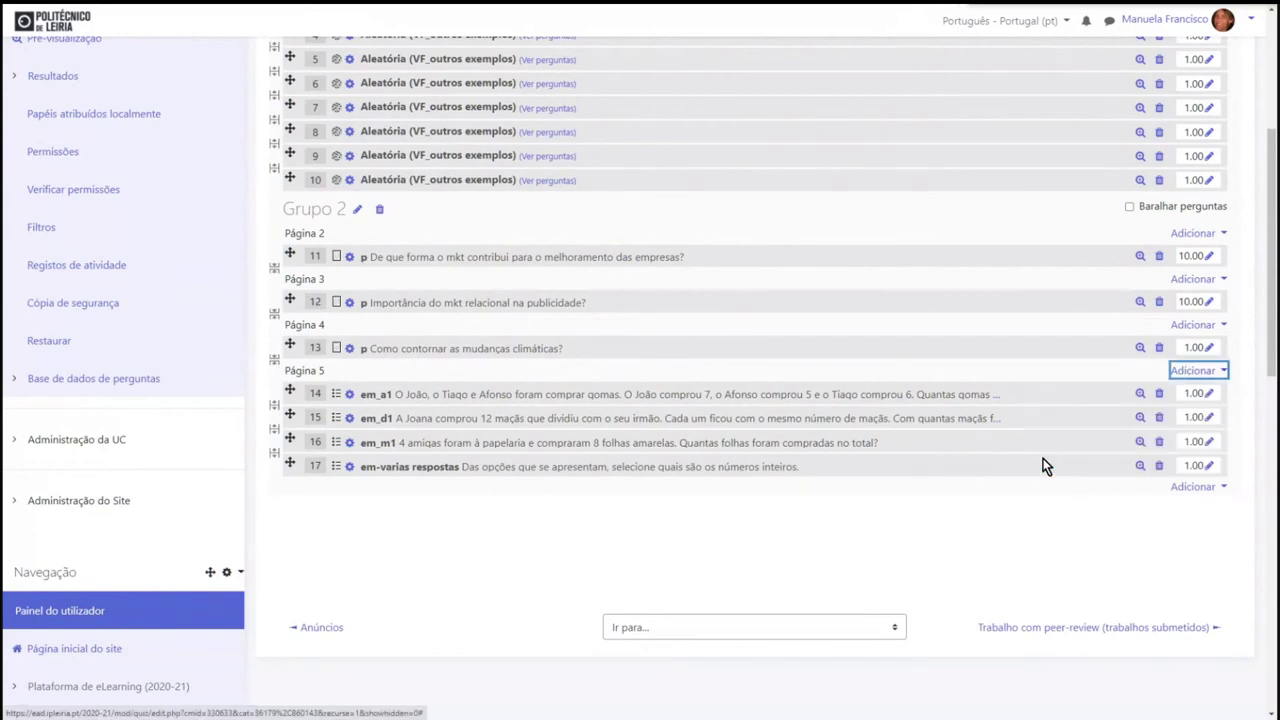
{"action": "scroll", "coordinate": [543, 625], "scroll_direction": "down", "scroll_amount": 4}
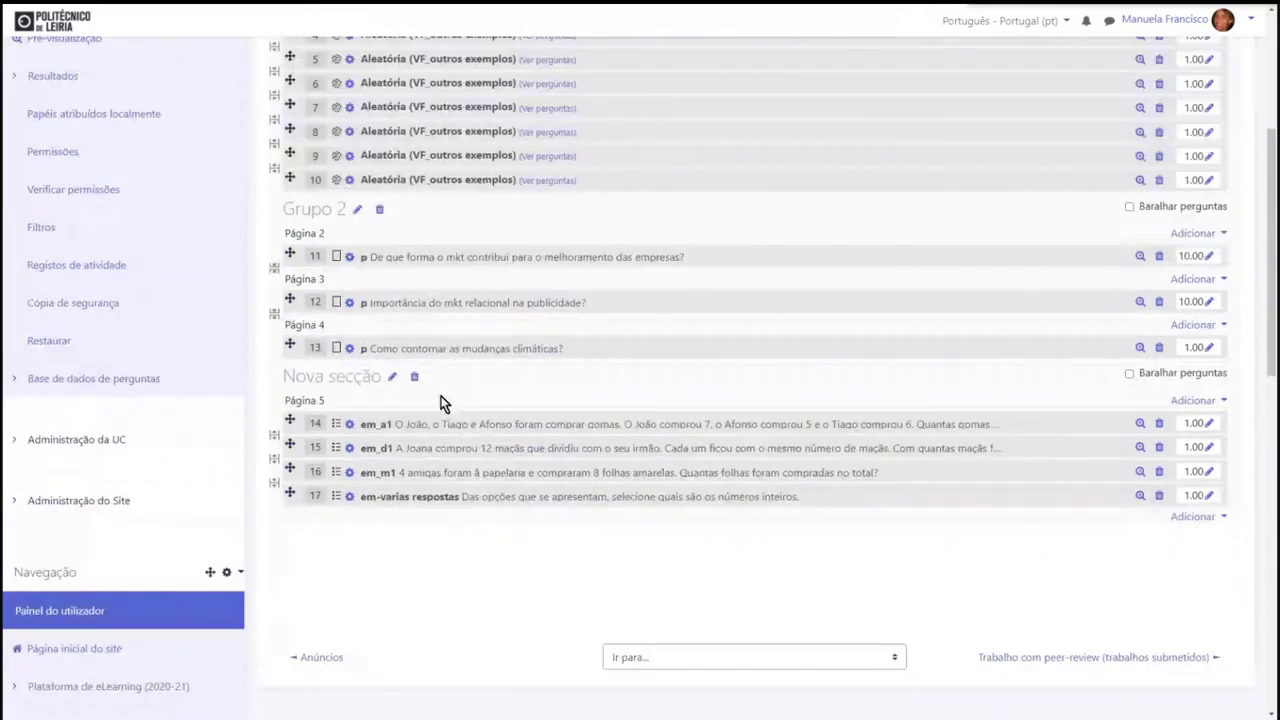
{"action": "left_click", "coordinate": [392, 380]}
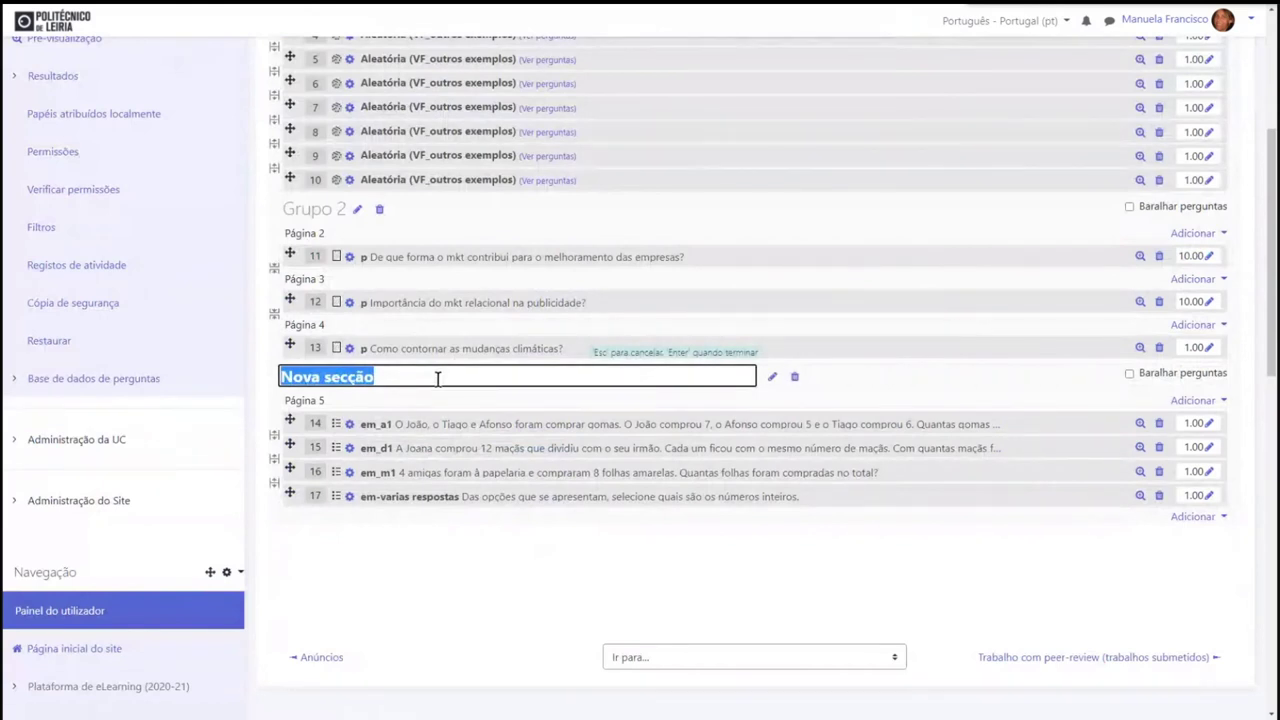
{"action": "type", "text": "Grupo"}
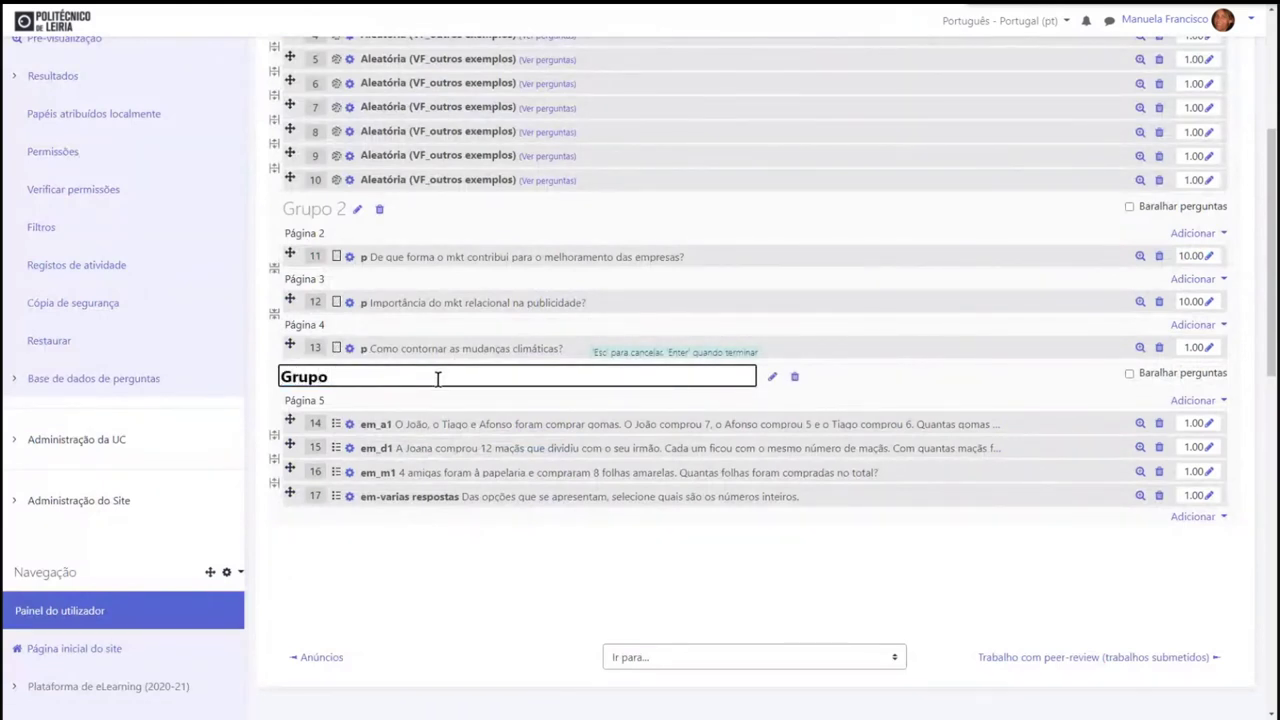
{"action": "type", "text": " 3"}
{"action": "key", "text": "Return"}
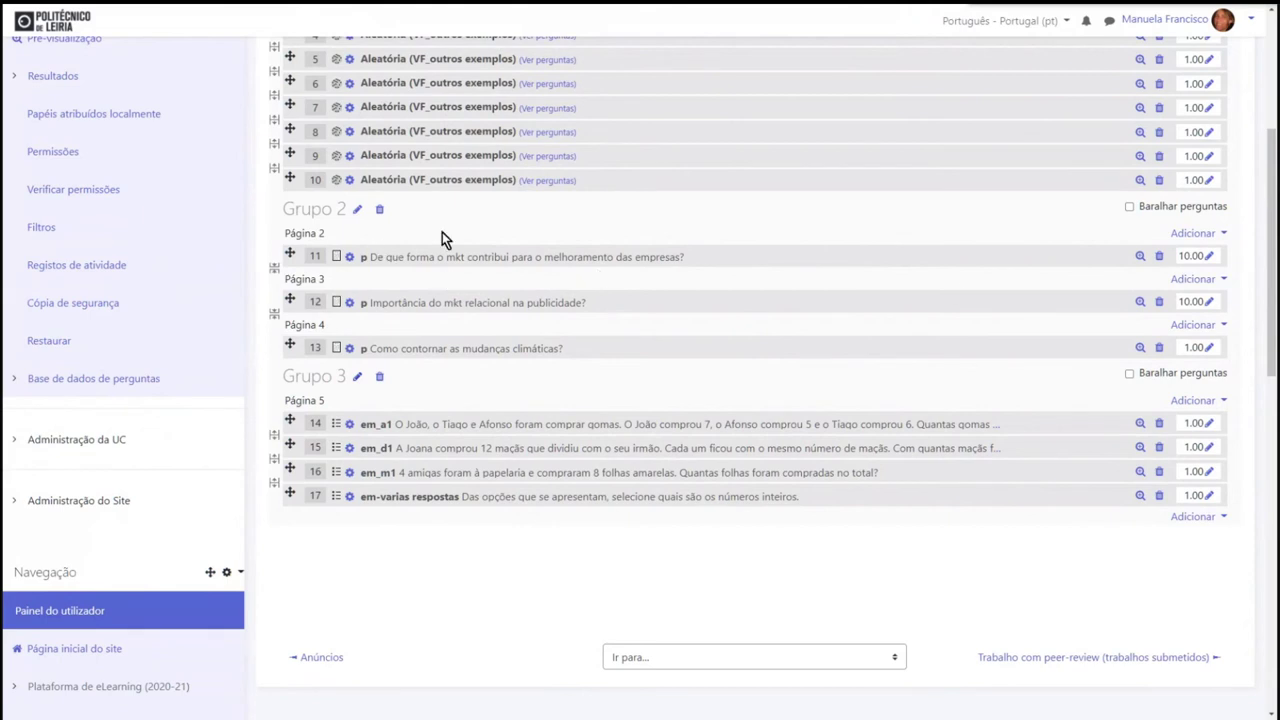
Enable question shuffling for the sections Grupo 2 and Grupo 3.
{"action": "left_click", "coordinate": [1129, 207]}
{"action": "left_click", "coordinate": [1129, 374]}
Set the mark of the question "De que forma o mkt contribui para o melhoramento das empresas?" to 3.
{"action": "scroll", "coordinate": [967, 398], "scroll_direction": "up", "scroll_amount": 2}
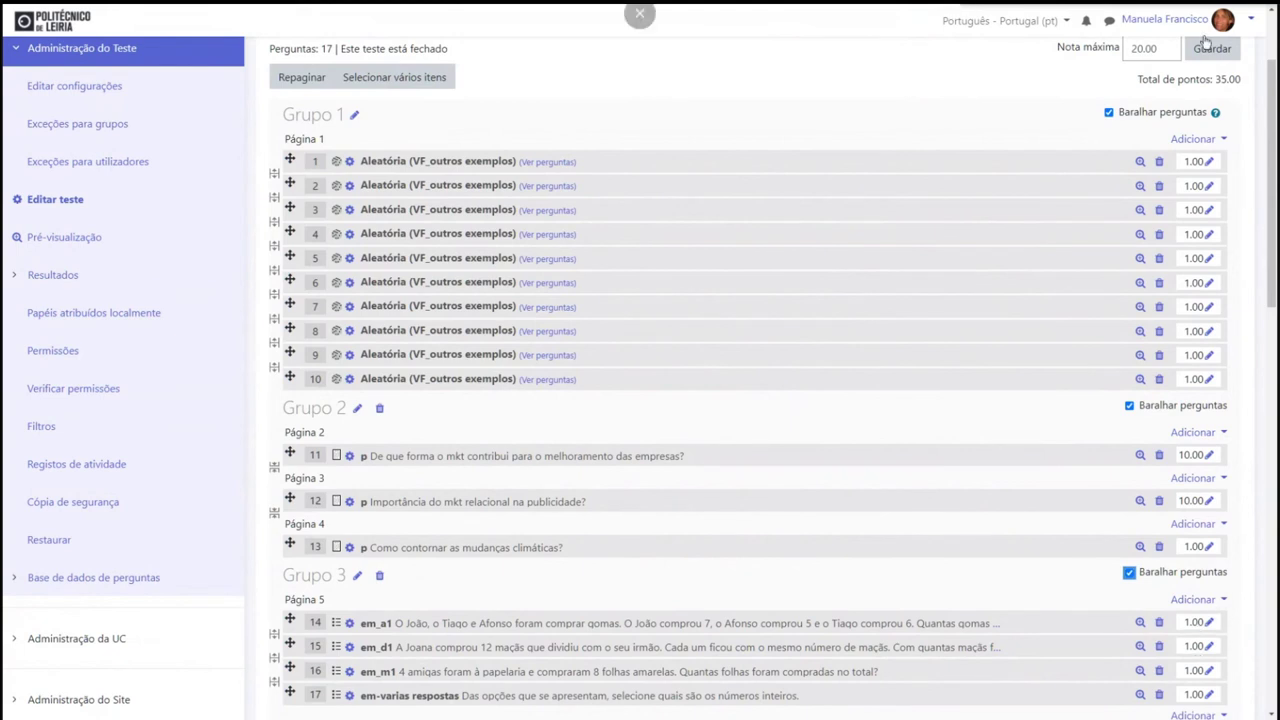
{"action": "left_click_drag", "start_coordinate": [1172, 45], "coordinate": [1119, 38]}
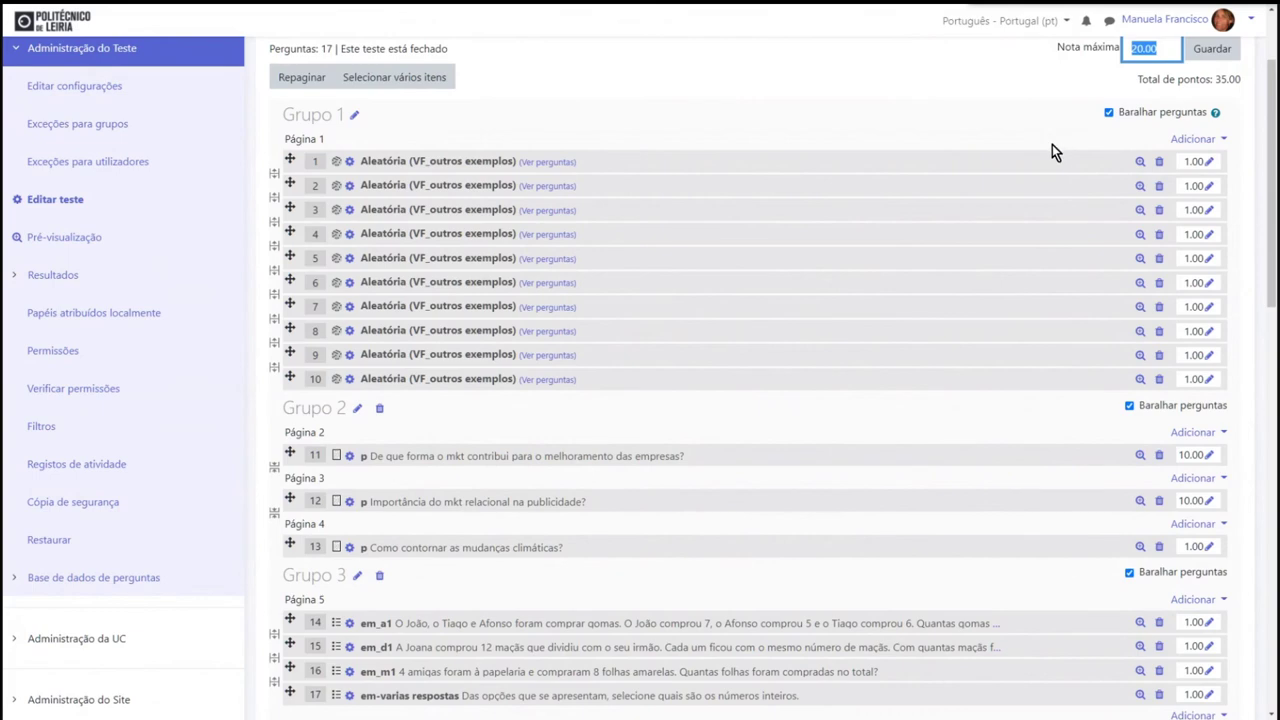
{"action": "scroll", "coordinate": [1058, 325], "scroll_direction": "down", "scroll_amount": 2}
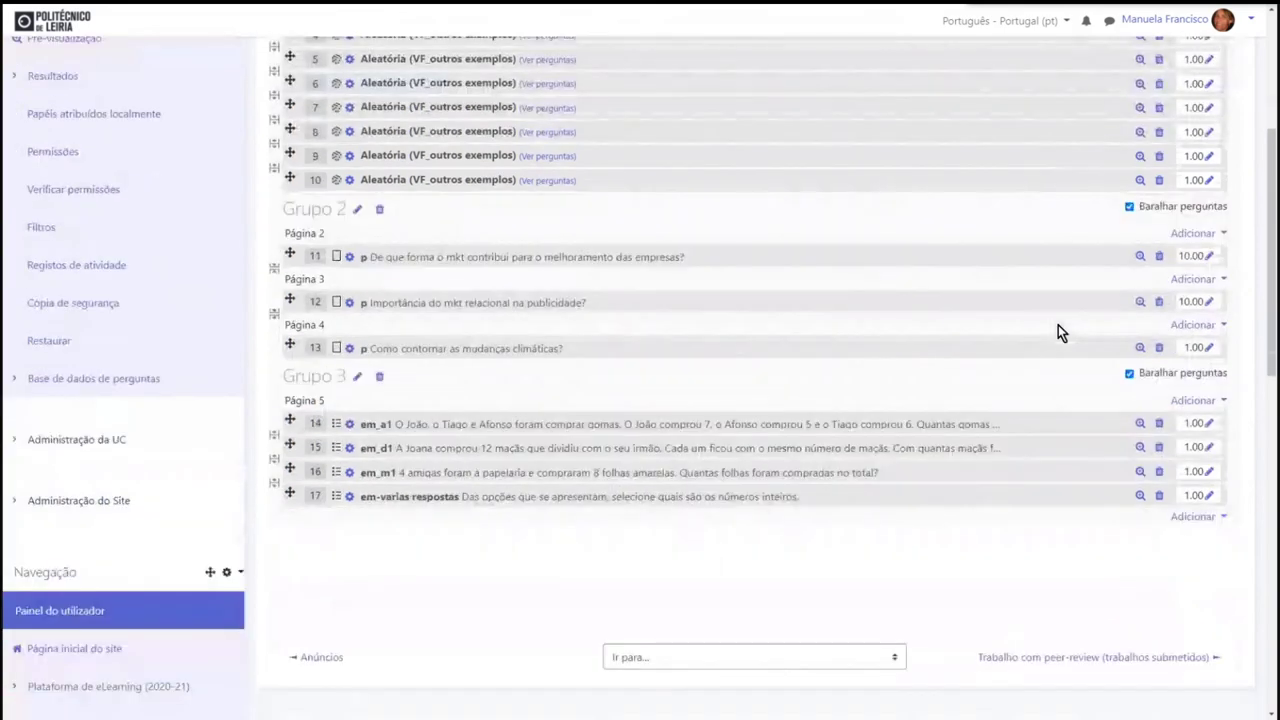
{"action": "scroll", "coordinate": [1058, 331], "scroll_direction": "up", "scroll_amount": 1}
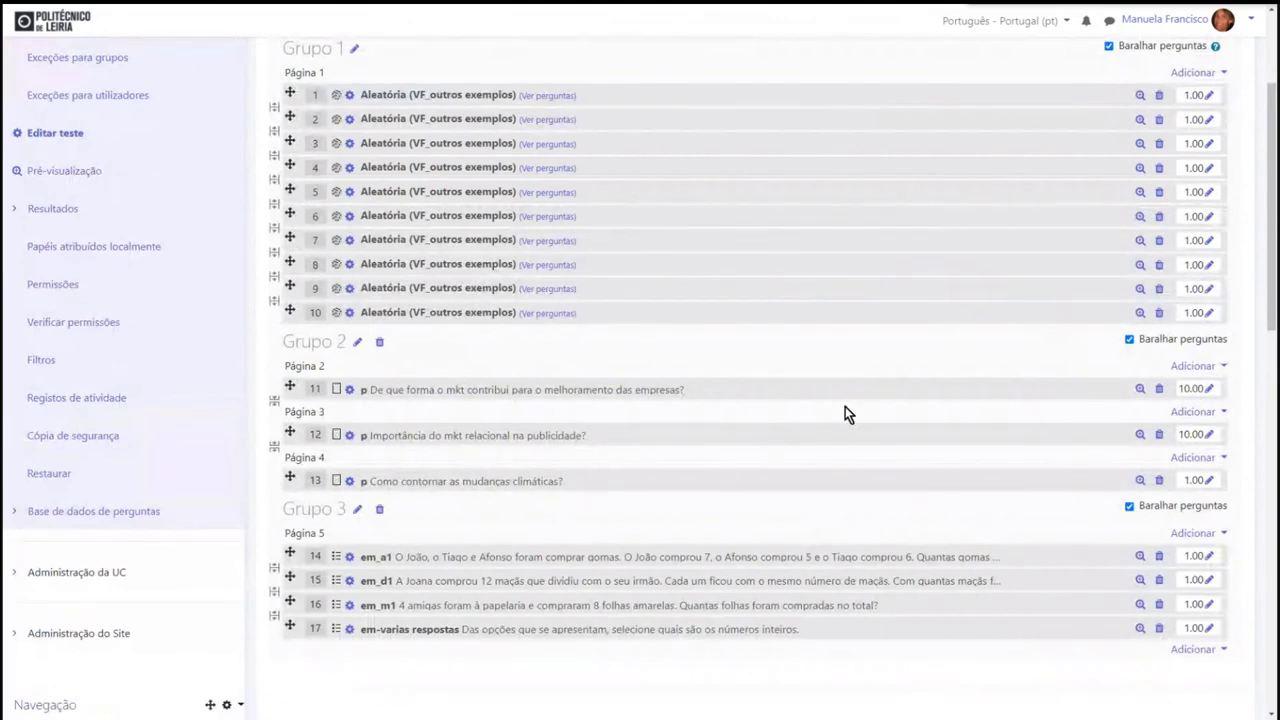
{"action": "left_click", "coordinate": [1182, 389]}
{"action": "left_click", "coordinate": [1209, 390]}
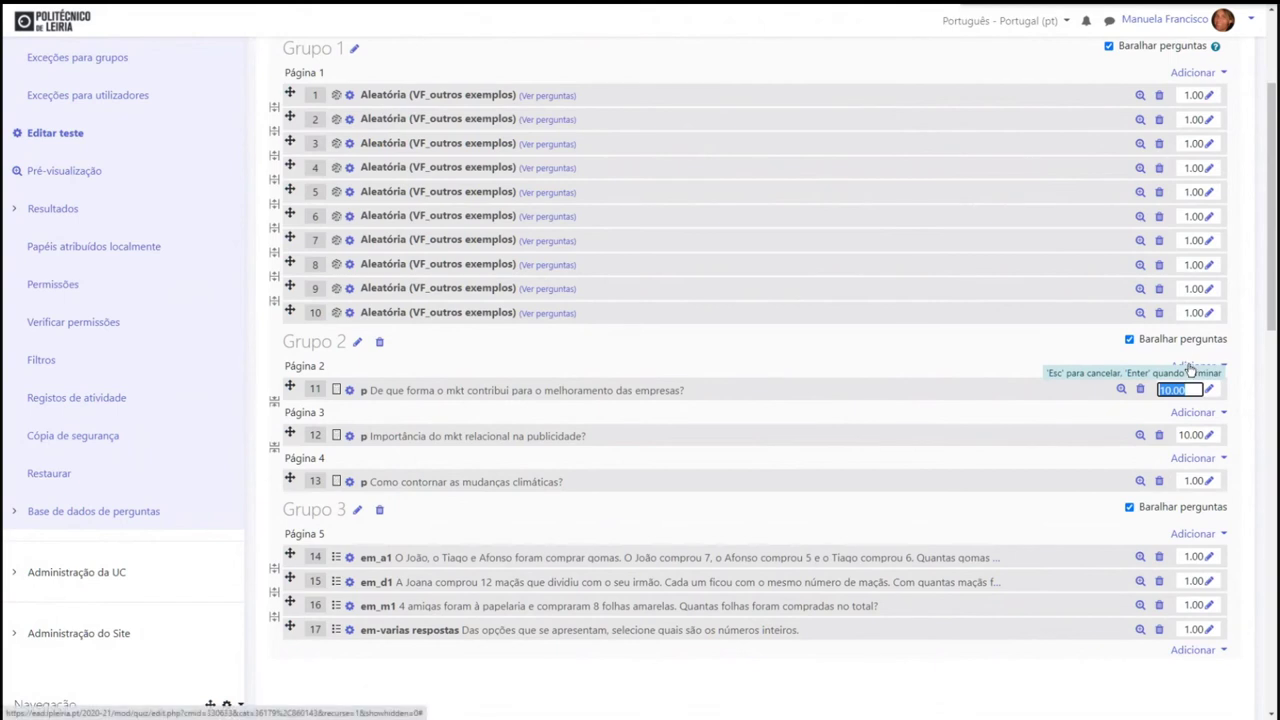
{"action": "type", "text": "3"}
{"action": "key", "text": "Return"}
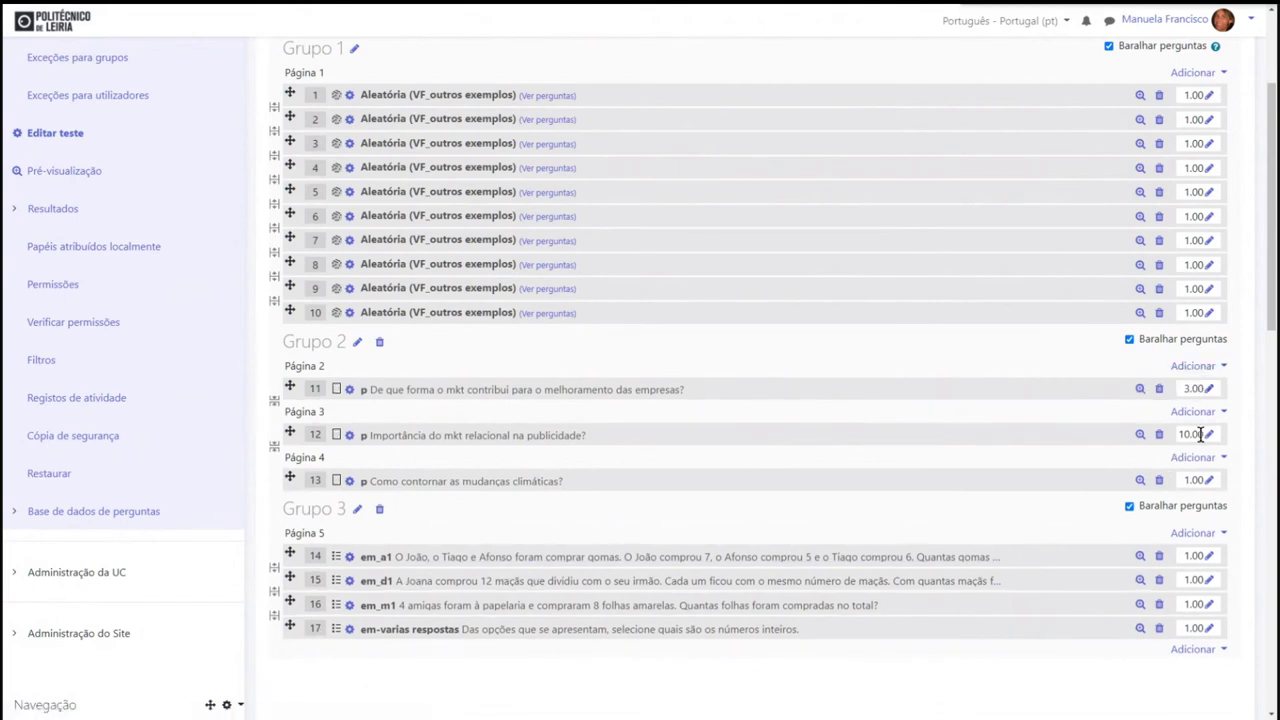
Set the marks of "Importância do mkt relacional na publicidade?" and "Como contornar as mudanças climáticas?" to 1.5 each.
{"action": "left_click", "coordinate": [1210, 436]}
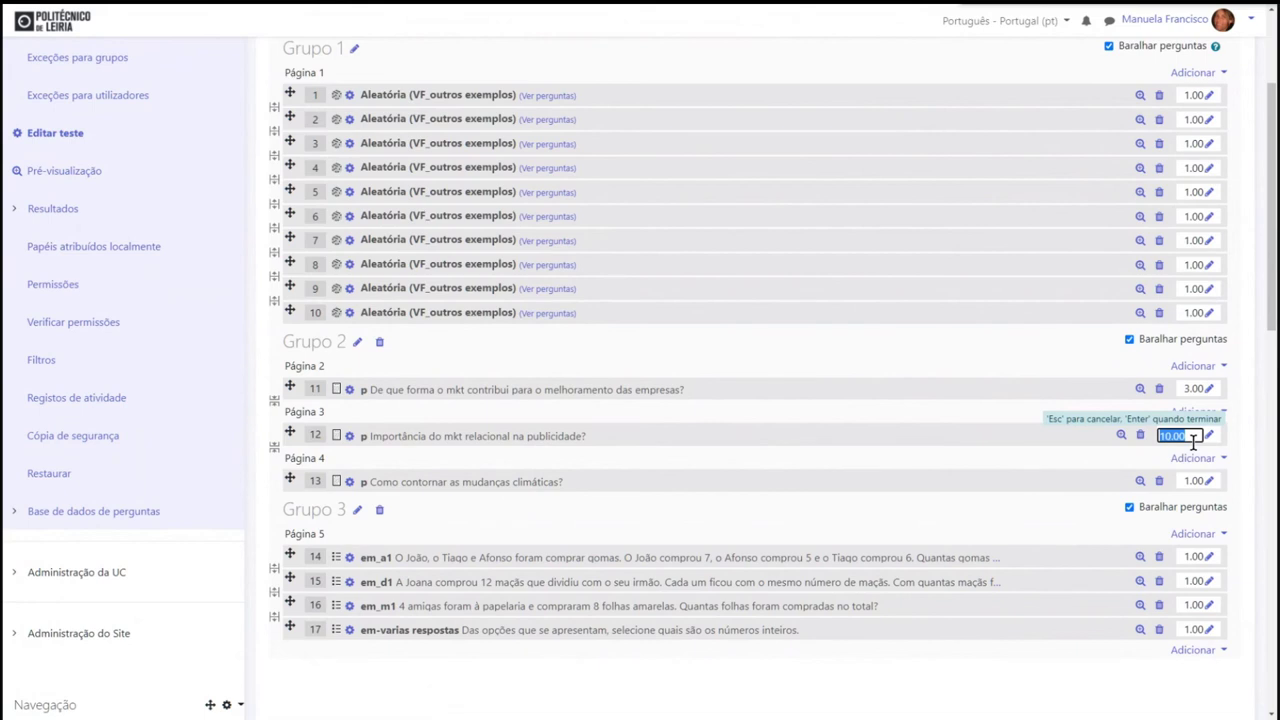
{"action": "type", "text": "1.5"}
{"action": "key", "text": "Return"}
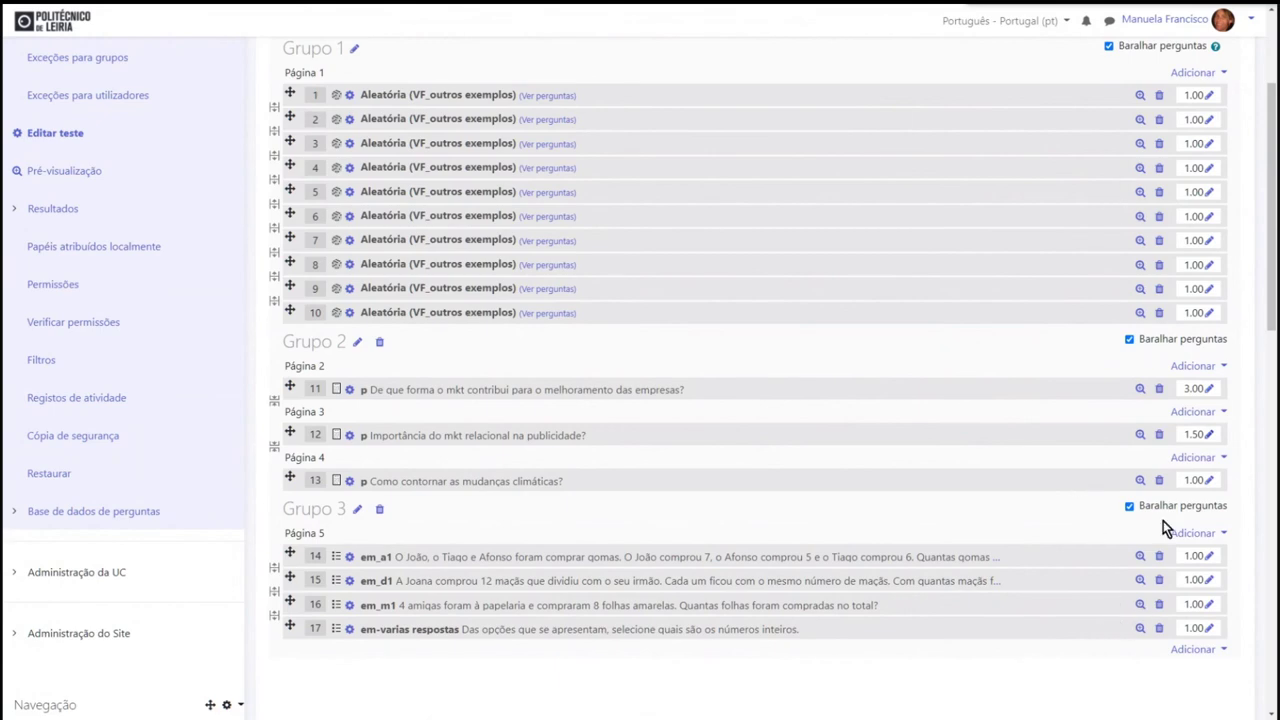
{"action": "scroll", "coordinate": [1093, 372], "scroll_direction": "up", "scroll_amount": 2}
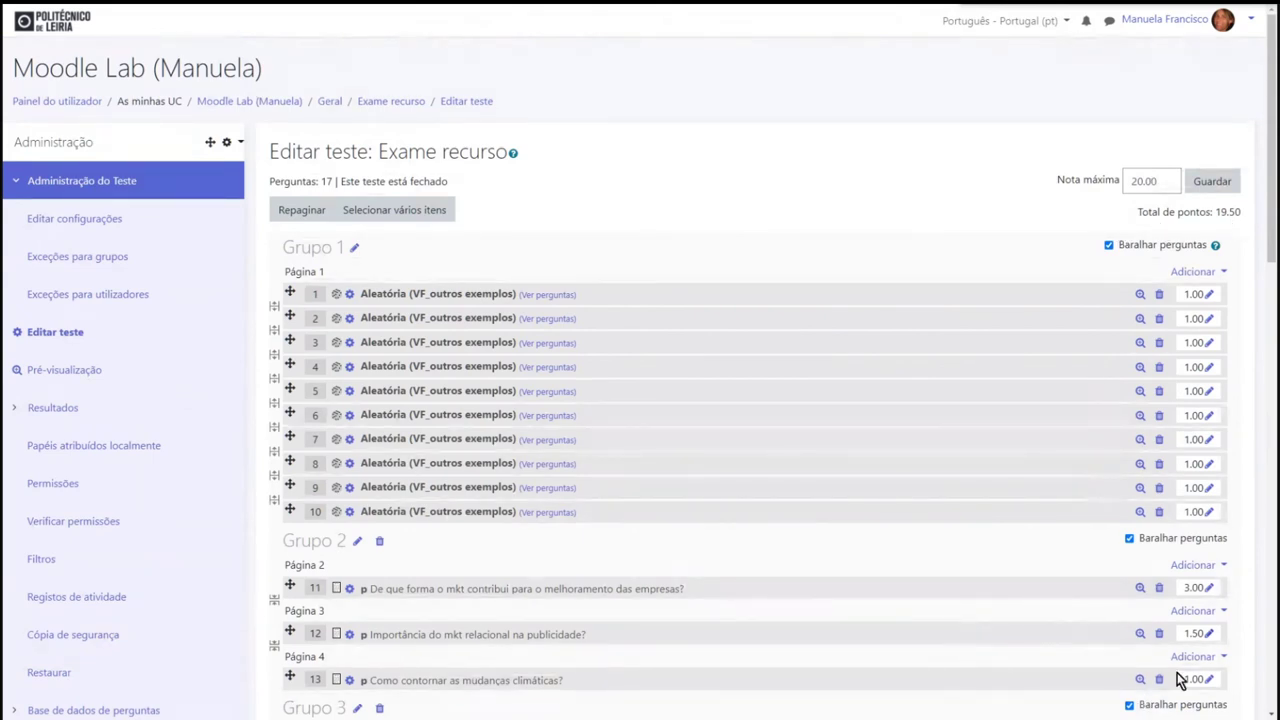
{"action": "left_click", "coordinate": [1209, 683]}
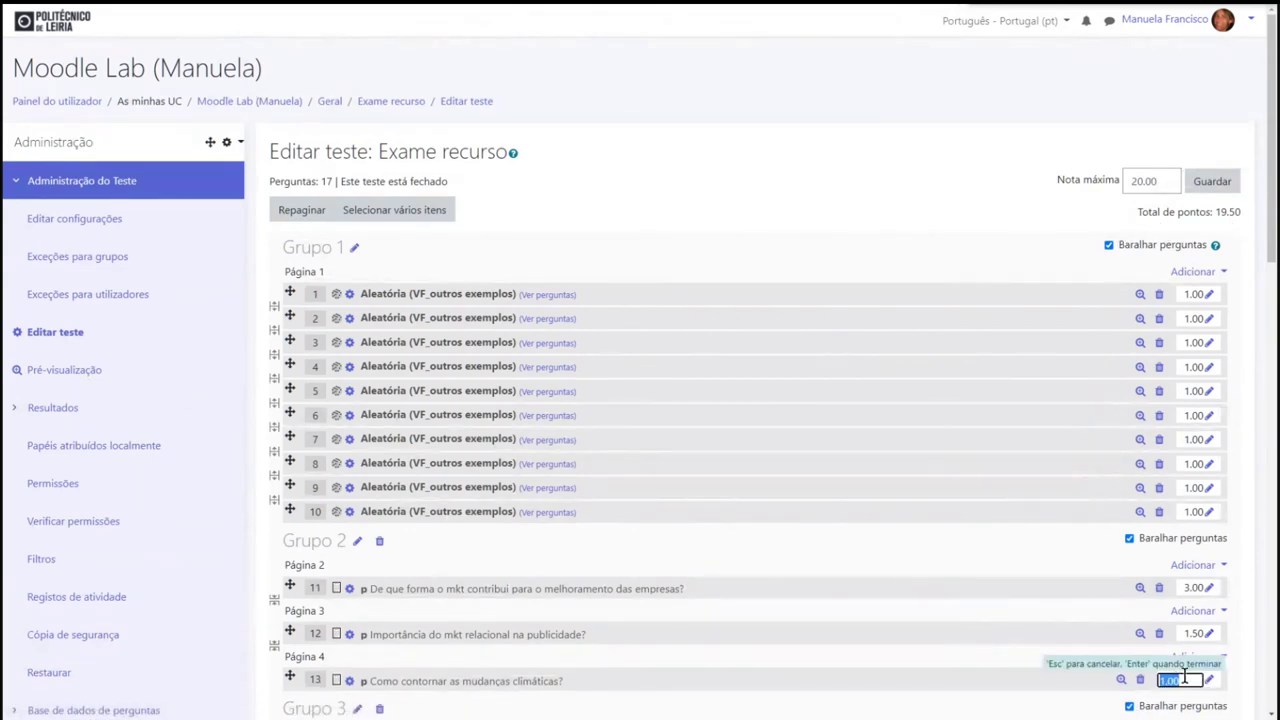
{"action": "type", "text": "1.5"}
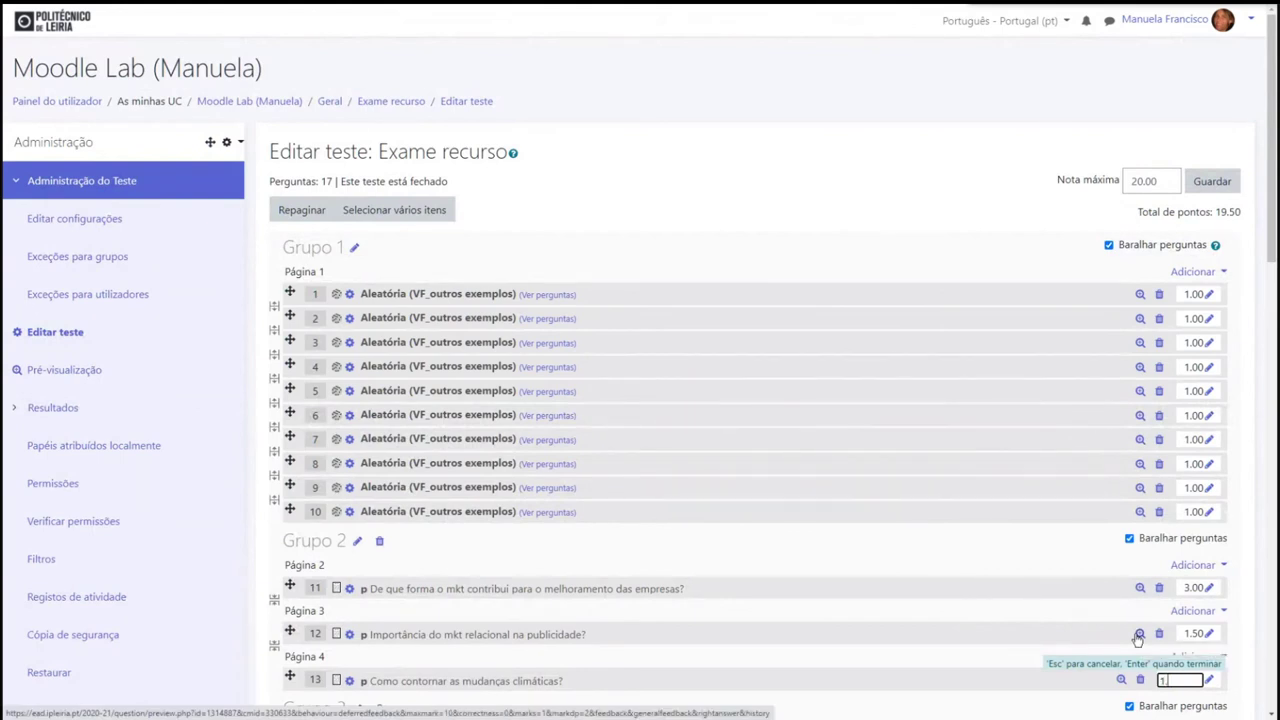
{"action": "key", "text": "Return"}
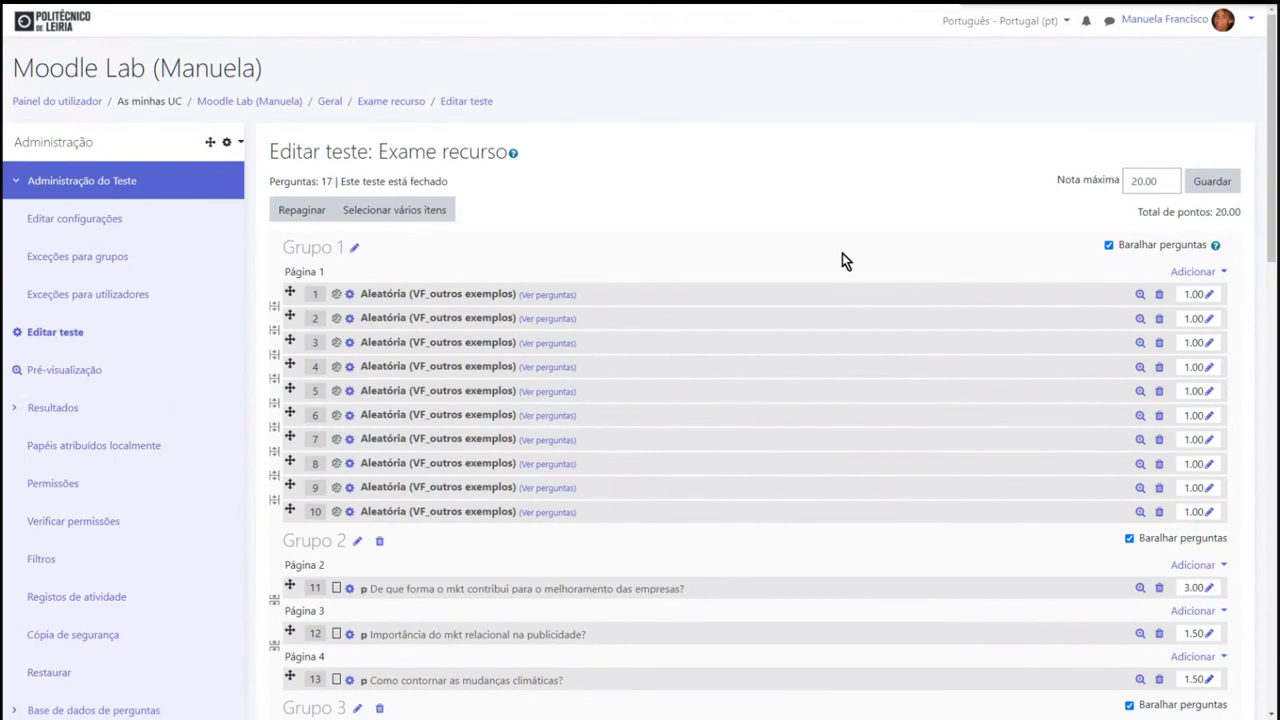
Start adding a user exception to the Exame recurso test.
{"action": "scroll", "coordinate": [842, 261], "scroll_direction": "down", "scroll_amount": 2}
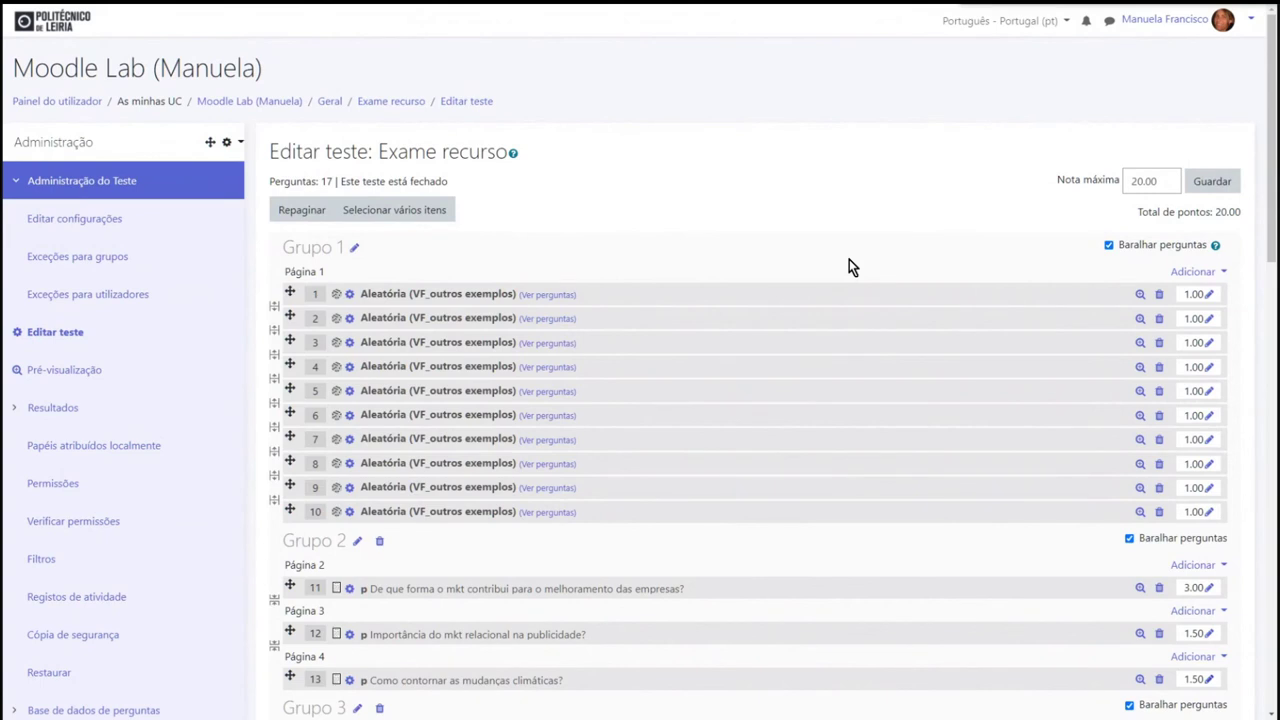
{"action": "left_click", "coordinate": [82, 303]}
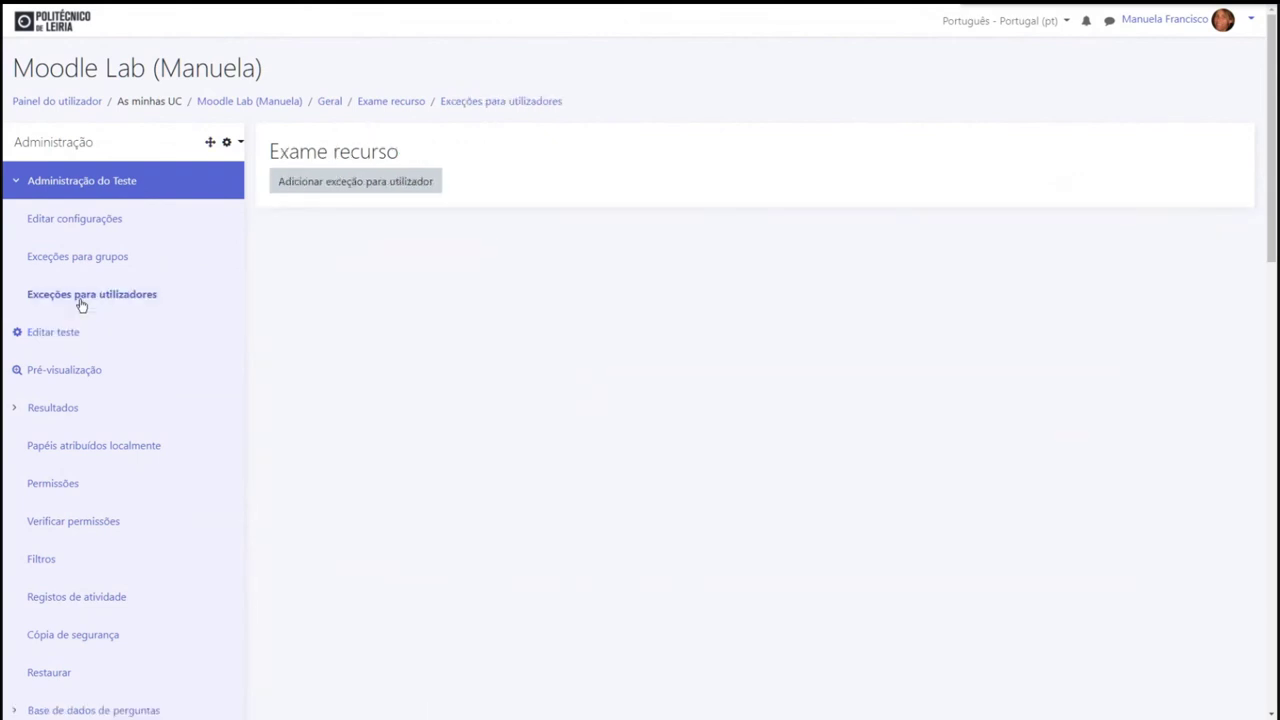
{"action": "left_click", "coordinate": [338, 190]}
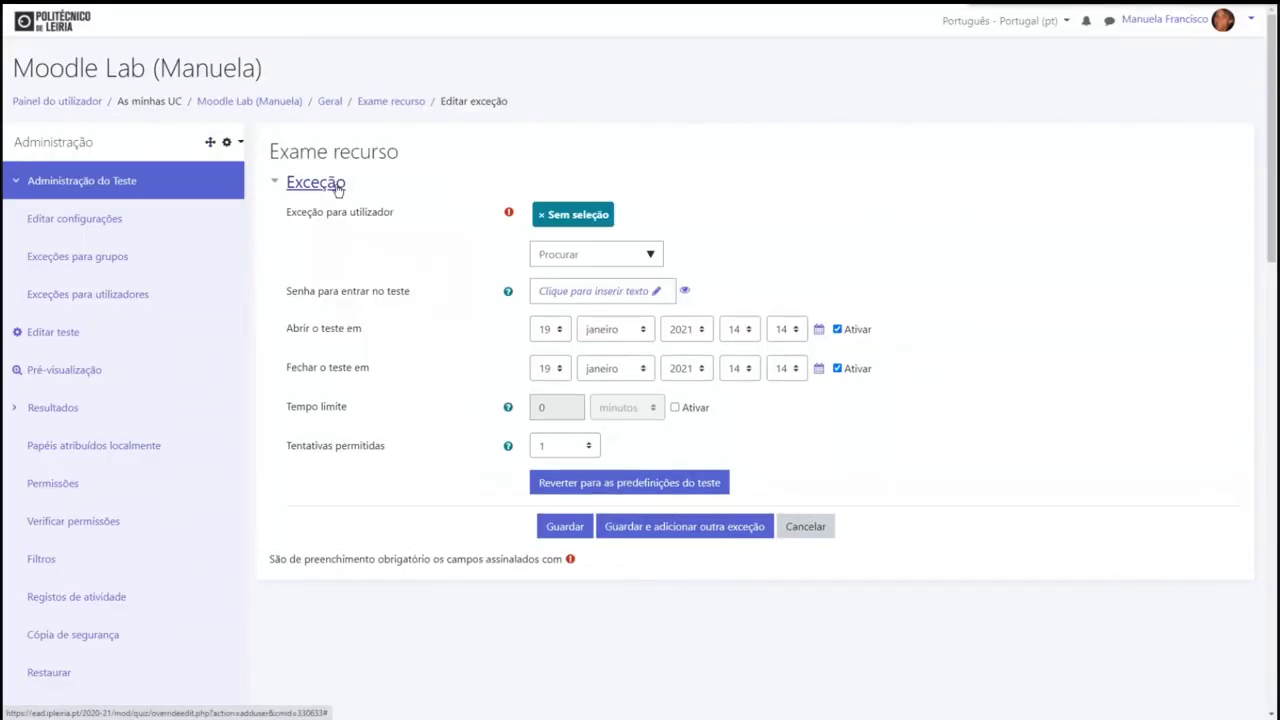
{"action": "left_click", "coordinate": [549, 257]}
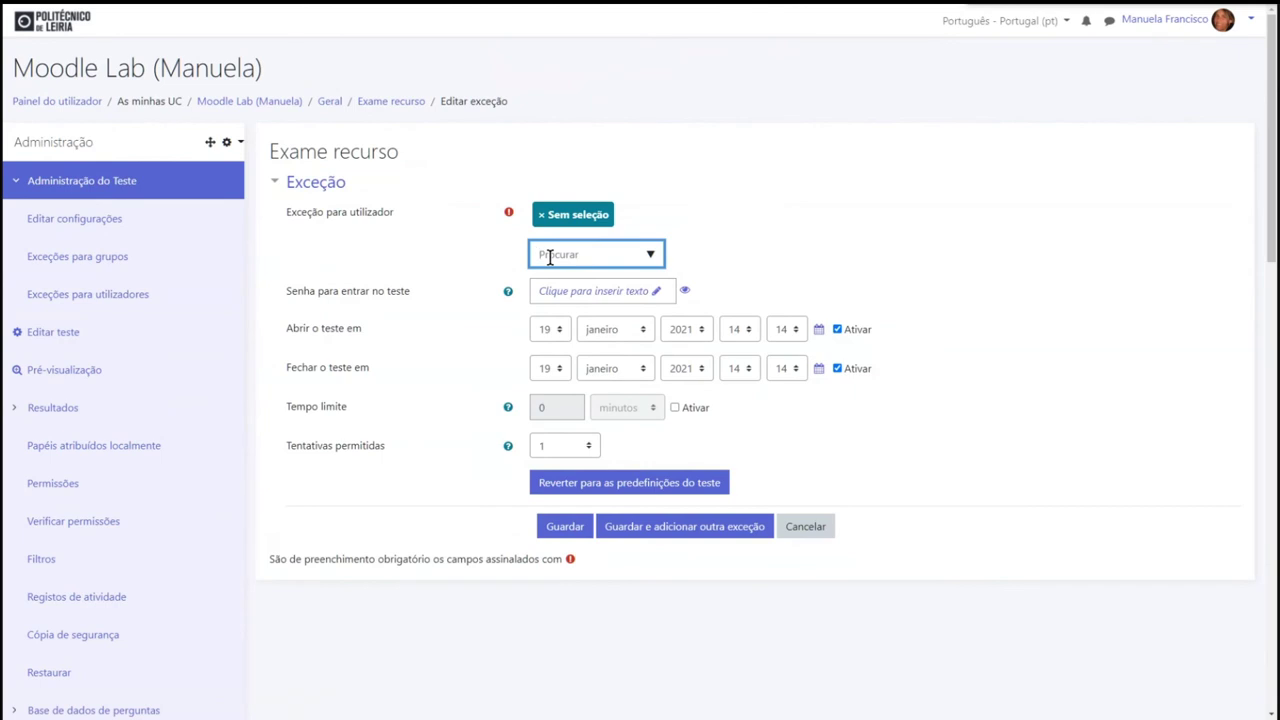
{"action": "type", "text": "alu"}
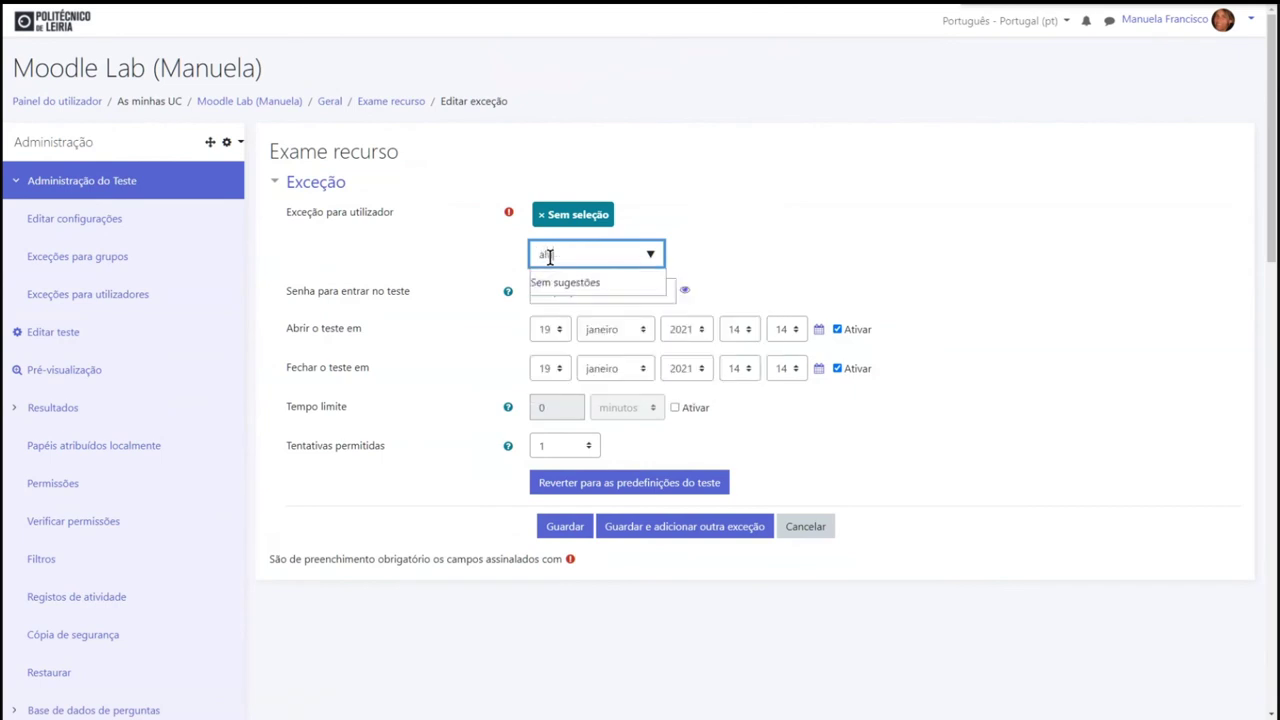
{"action": "key", "text": "BackSpace"}
{"action": "key", "text": "BackSpace"}
{"action": "key", "text": "BackSpace"}
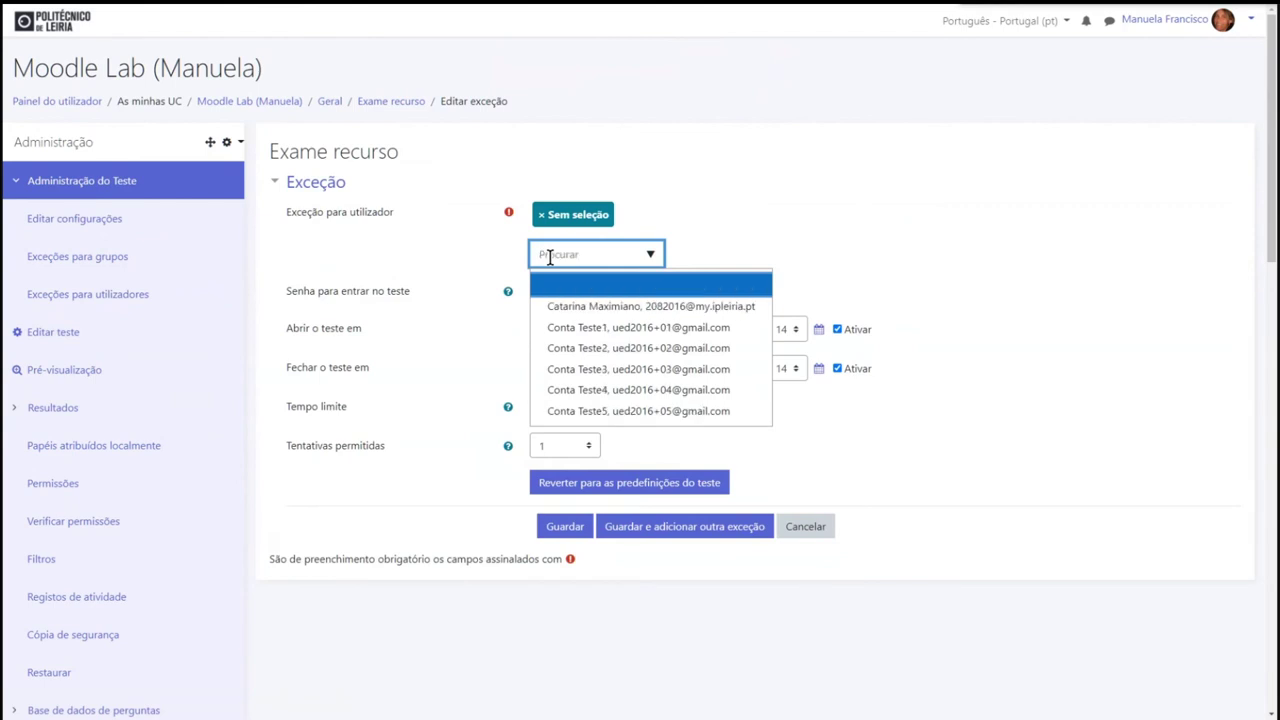
Select Conta Teste2 as the exception's user and enable a time limit of 90 minutes.
{"action": "type", "text": "con"}
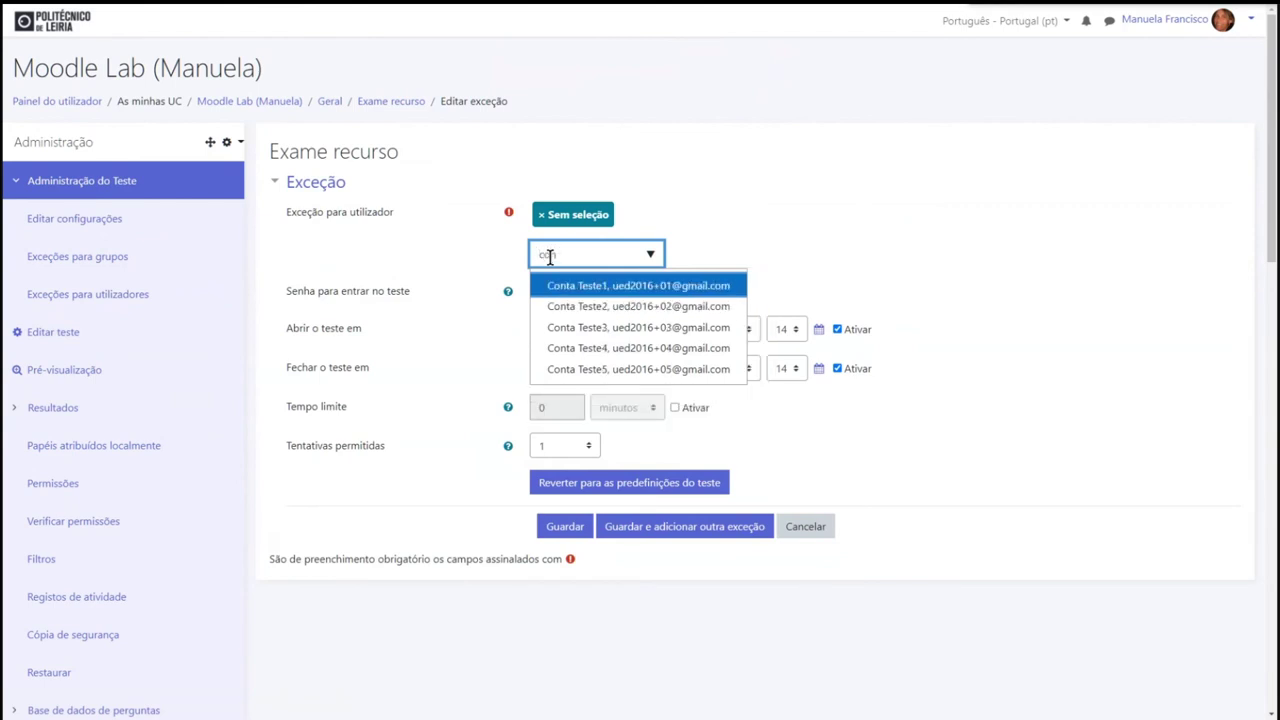
{"action": "left_click", "coordinate": [602, 309]}
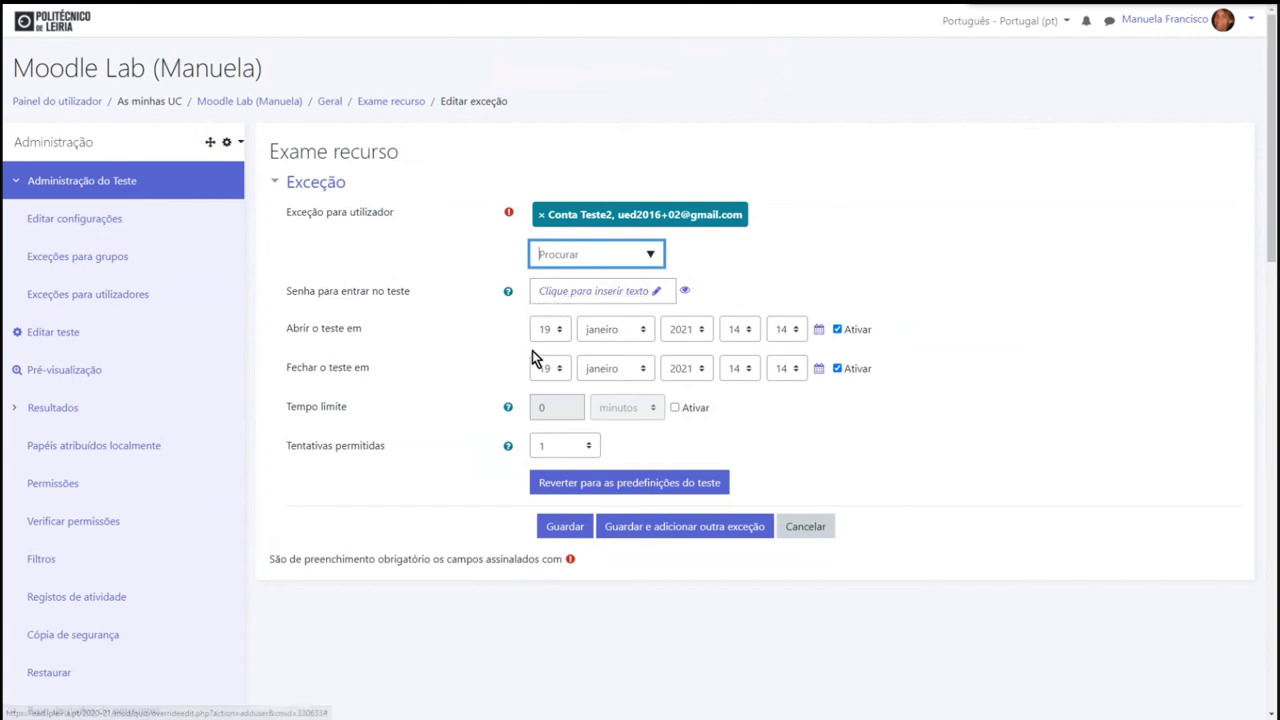
{"action": "left_click", "coordinate": [675, 408]}
{"action": "double_click", "coordinate": [538, 408]}
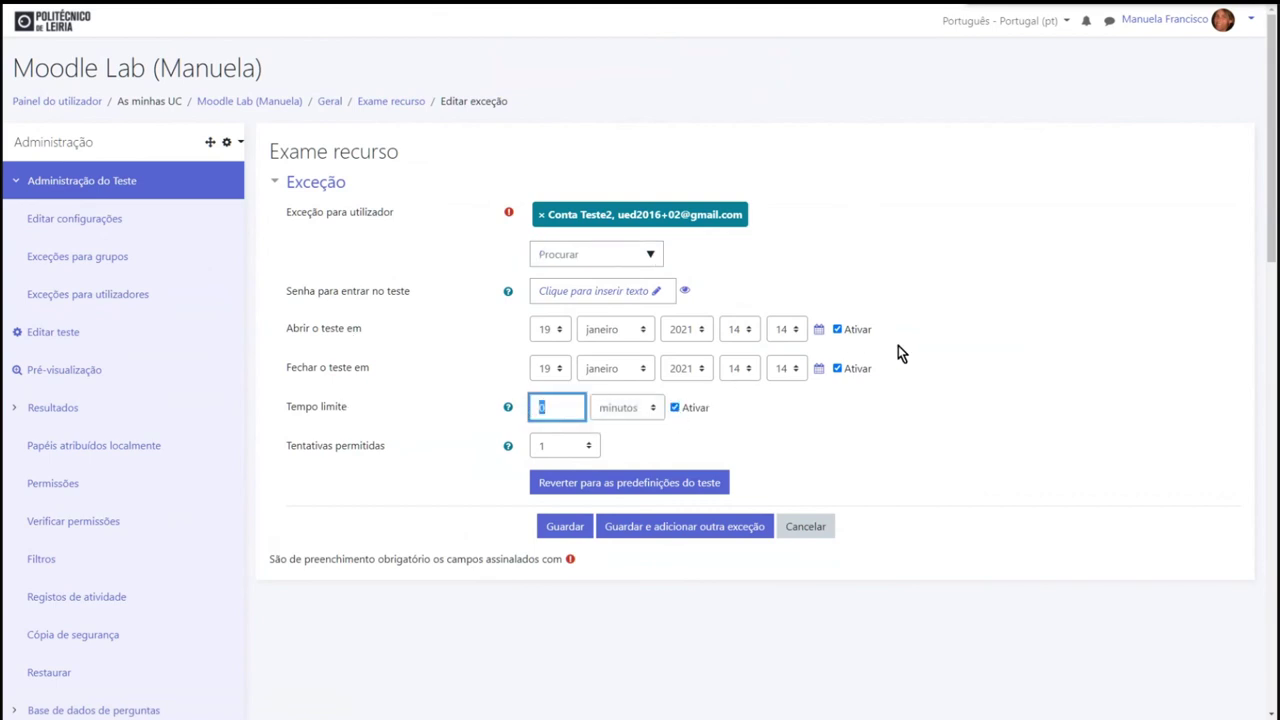
{"action": "type", "text": "90"}
Allow 2 attempts in the user exception and save it.
{"action": "left_click", "coordinate": [557, 445]}
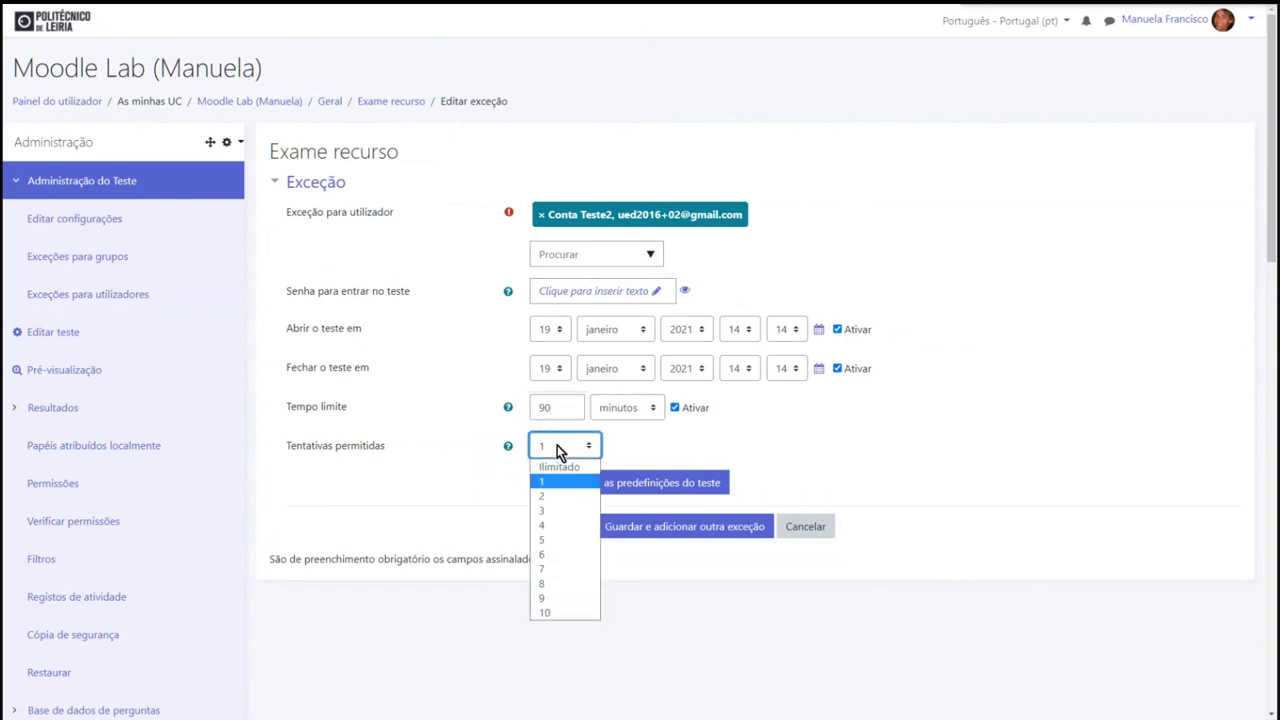
{"action": "left_click", "coordinate": [549, 495]}
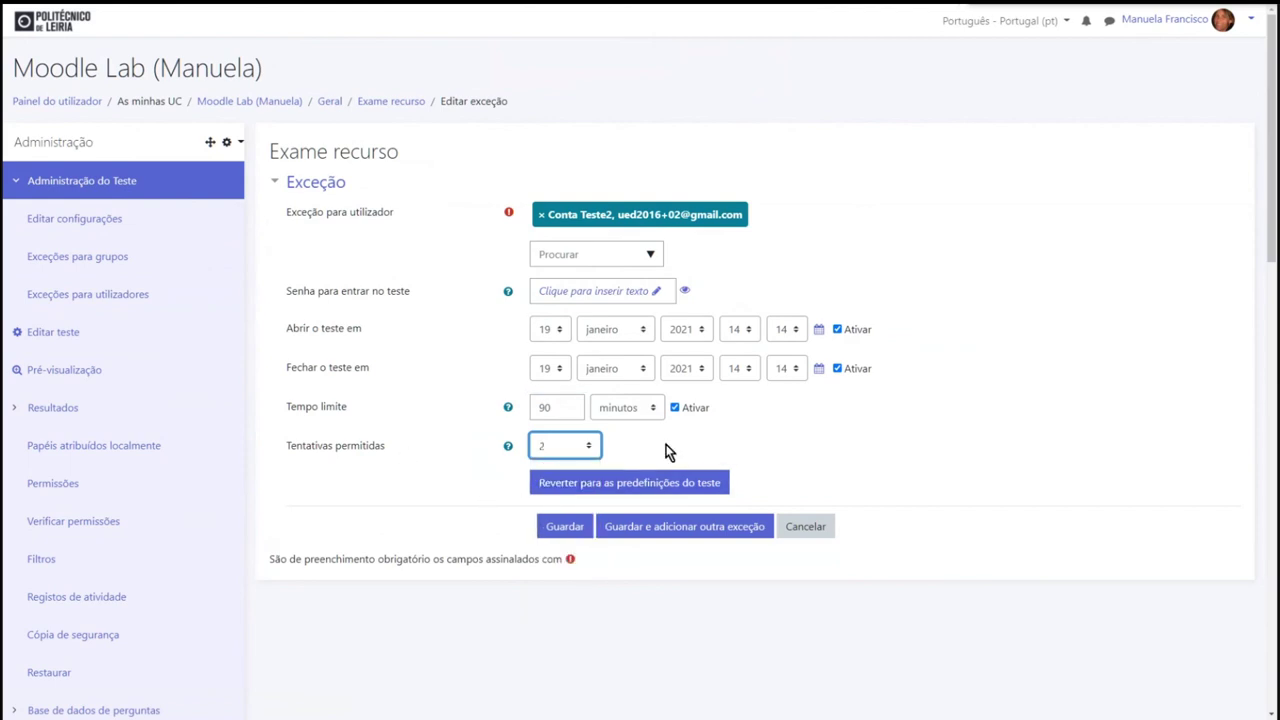
{"action": "left_click", "coordinate": [618, 535]}
{"action": "left_click", "coordinate": [558, 527]}
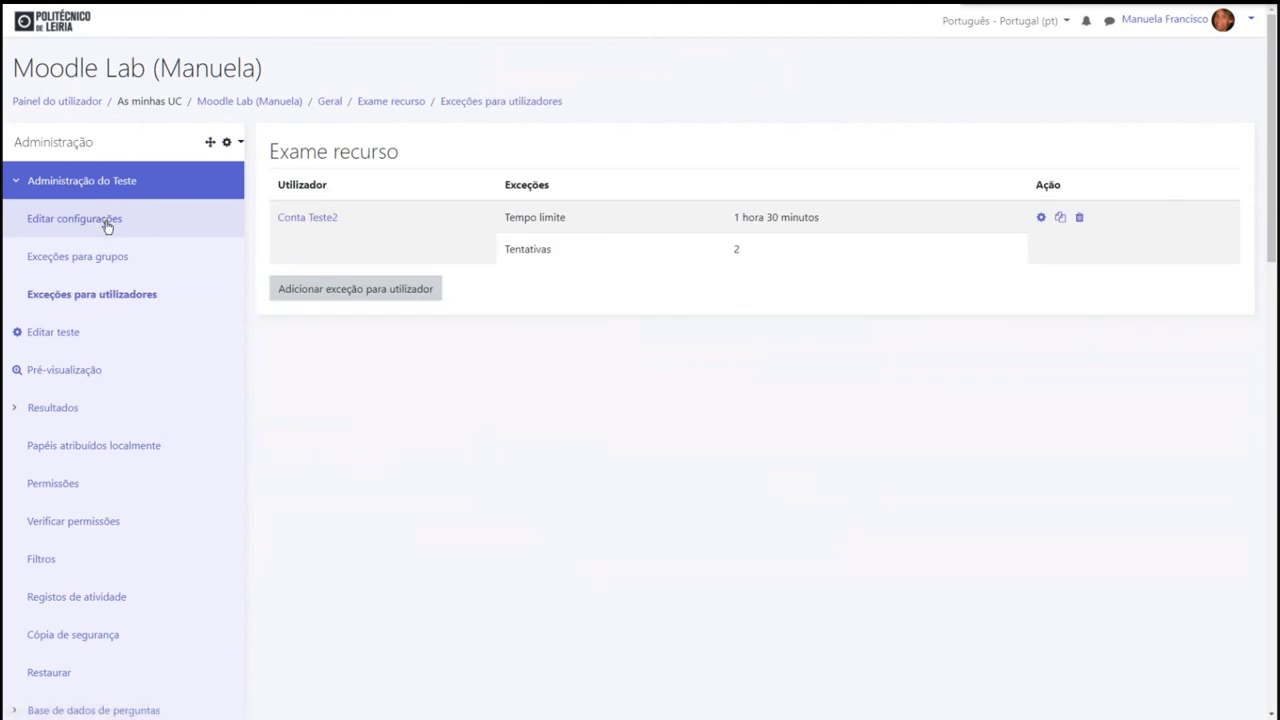
Set the grading method in the Exame recurso test settings to Última tentativa.
{"action": "left_click", "coordinate": [107, 224]}
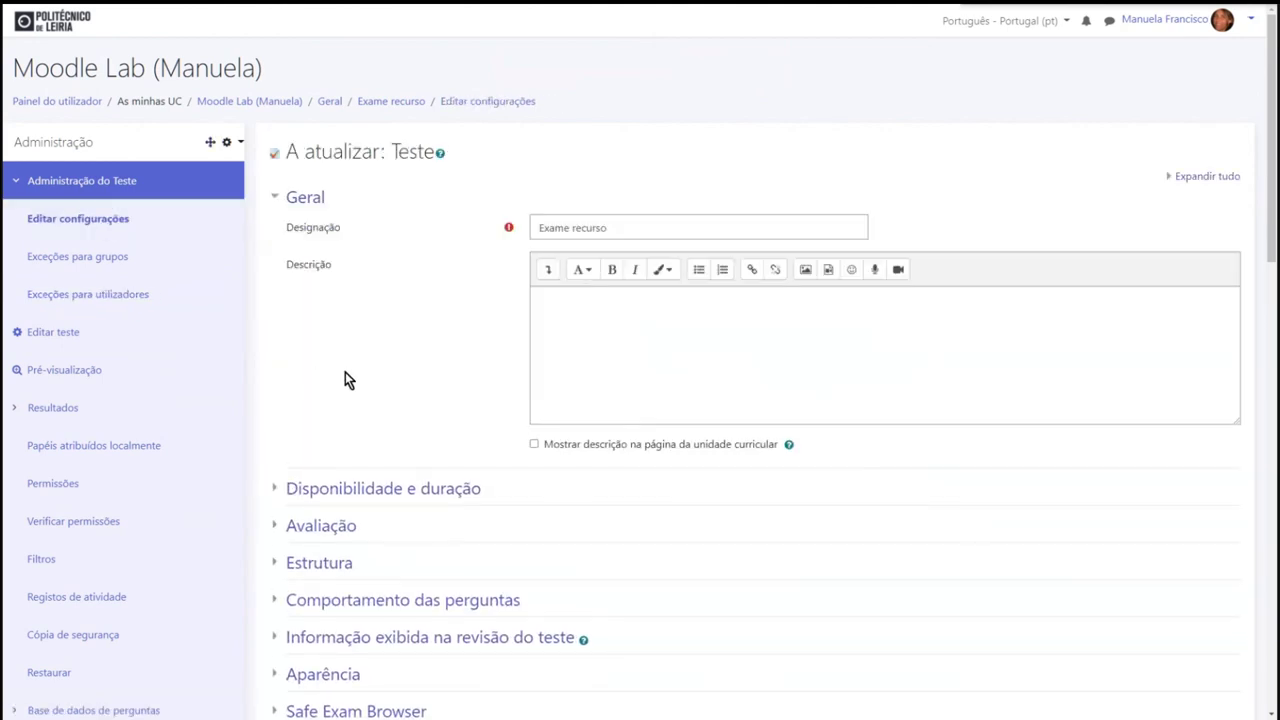
{"action": "scroll", "coordinate": [345, 380], "scroll_direction": "down", "scroll_amount": 2}
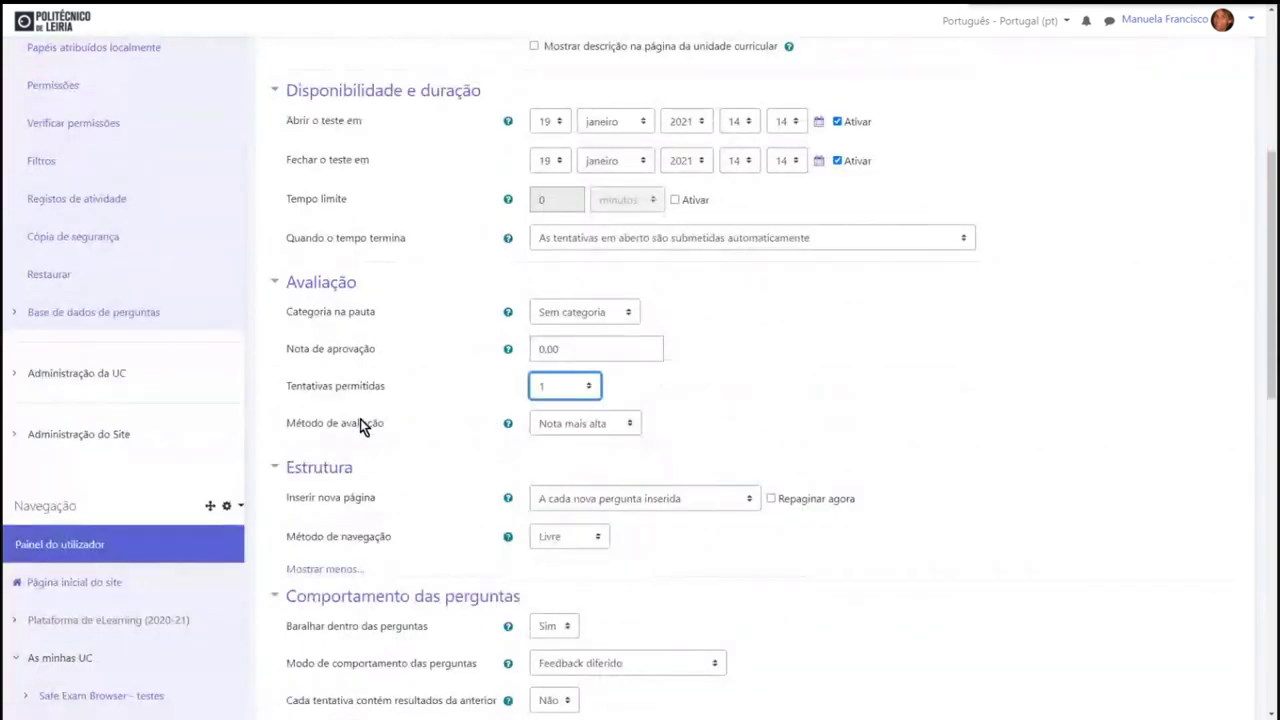
{"action": "left_click", "coordinate": [585, 430]}
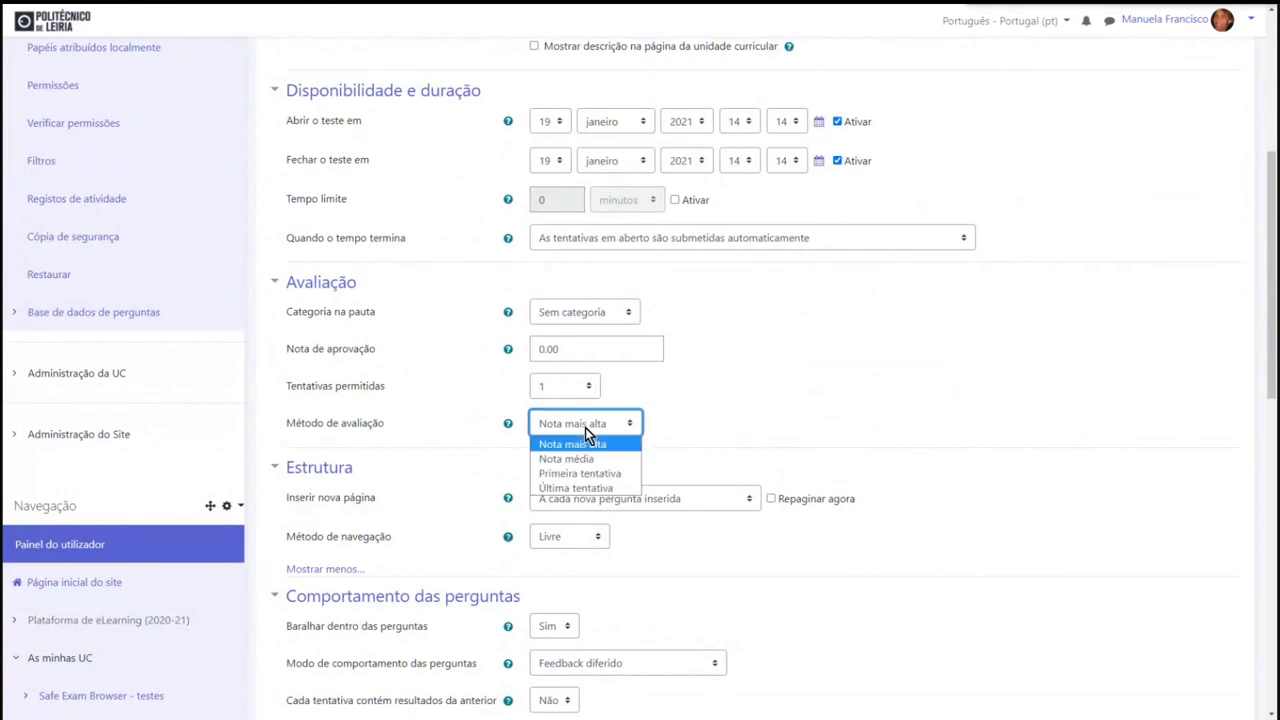
{"action": "left_click", "coordinate": [587, 488]}
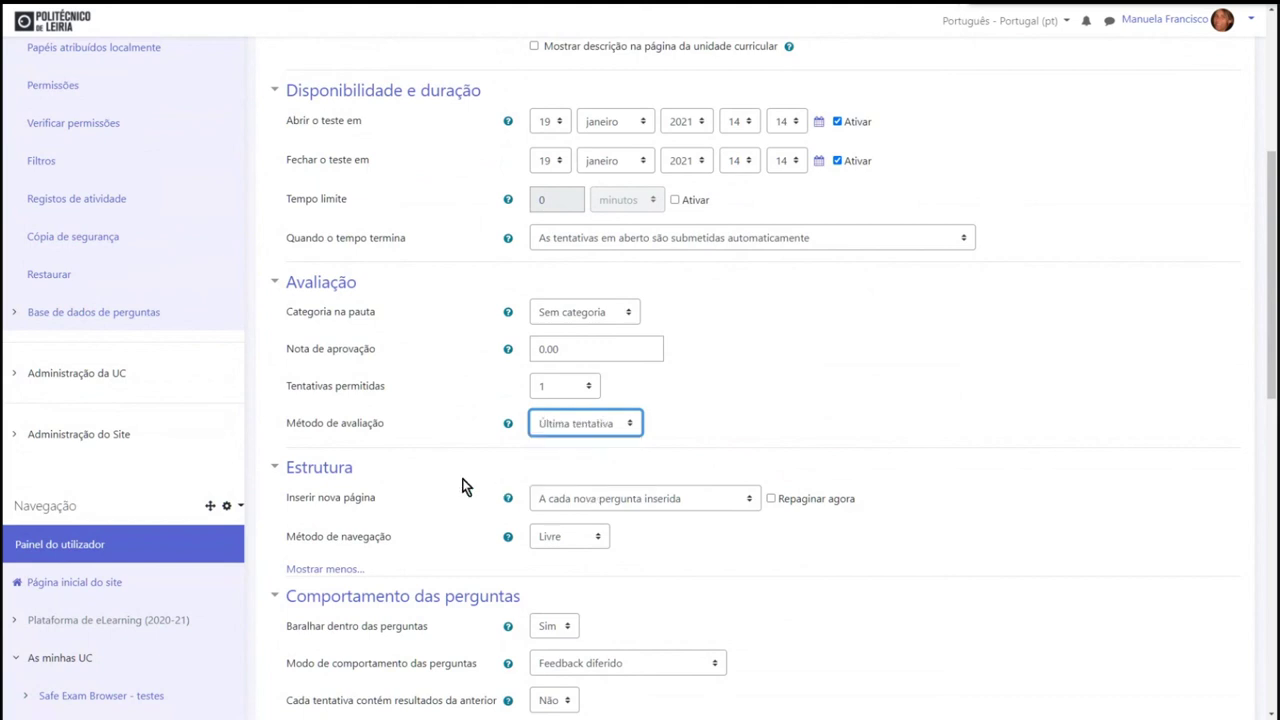
Set "Cada tentativa contém resultados da anterior" to Sim, then save the test settings and display the test.
{"action": "scroll", "coordinate": [465, 487], "scroll_direction": "down", "scroll_amount": 1}
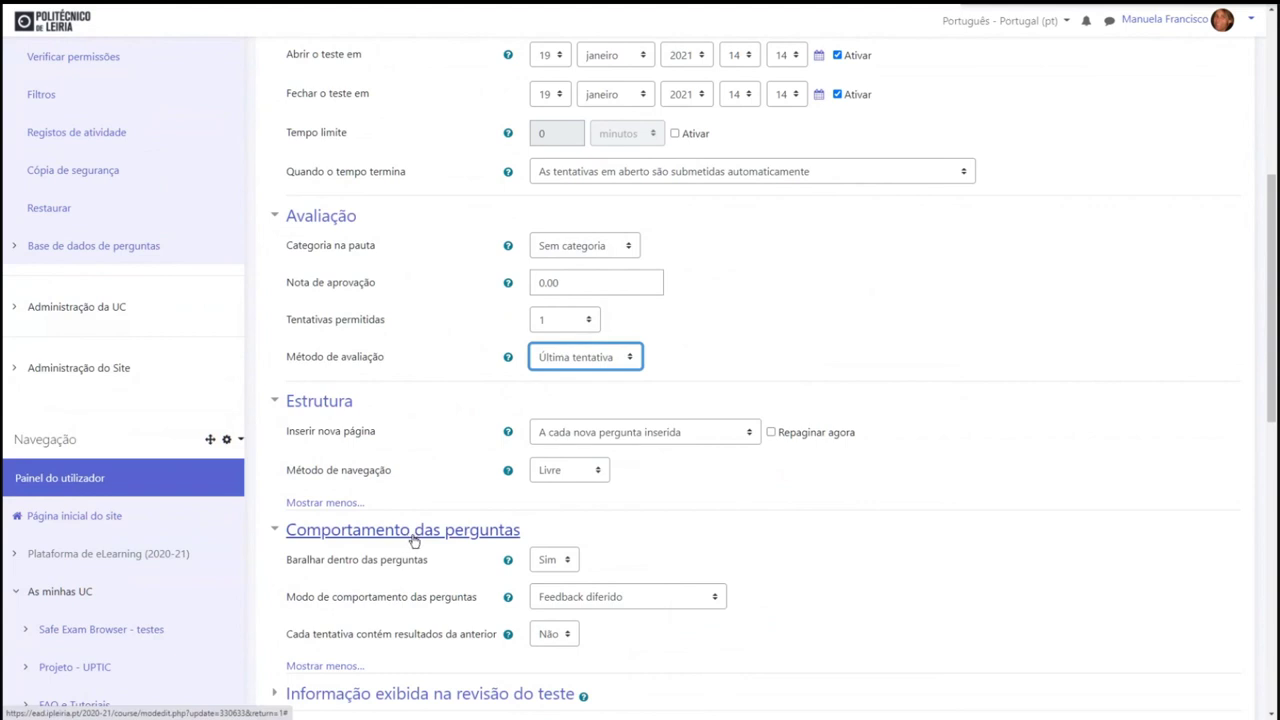
{"action": "left_click_drag", "start_coordinate": [498, 634], "coordinate": [349, 642]}
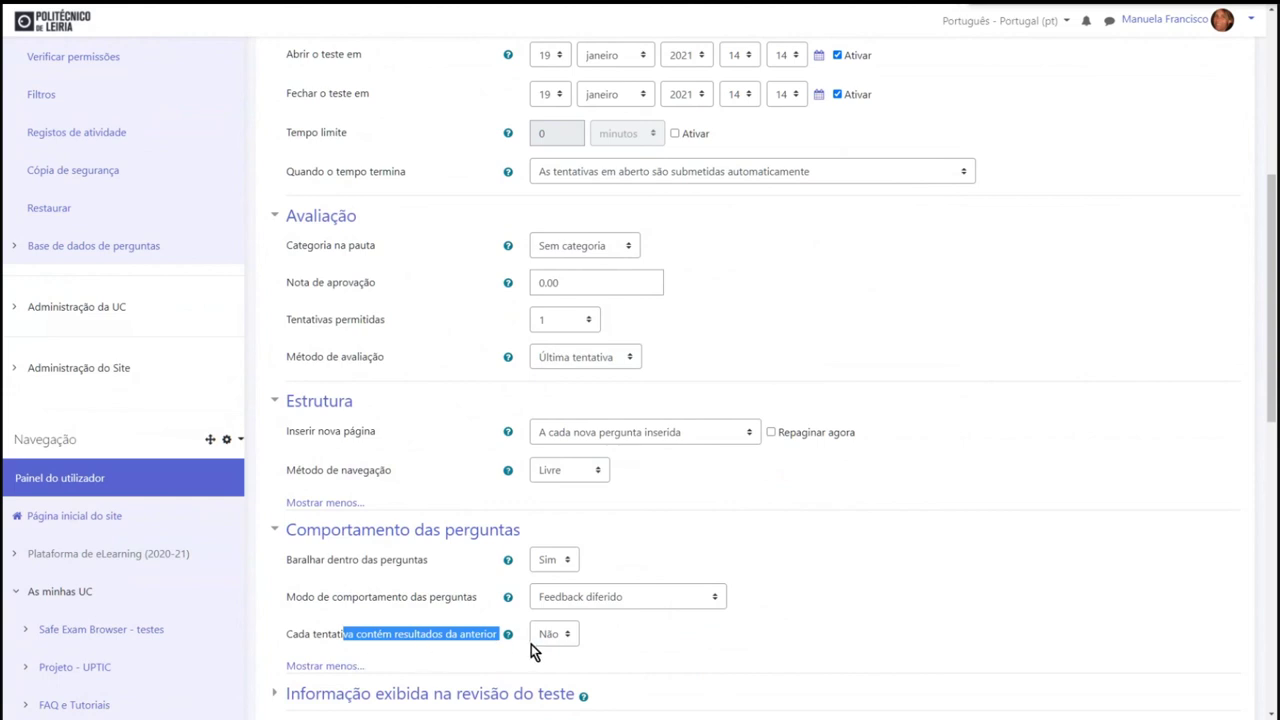
{"action": "left_click", "coordinate": [555, 635]}
{"action": "left_click", "coordinate": [548, 670]}
{"action": "scroll", "coordinate": [1021, 463], "scroll_direction": "down", "scroll_amount": 5}
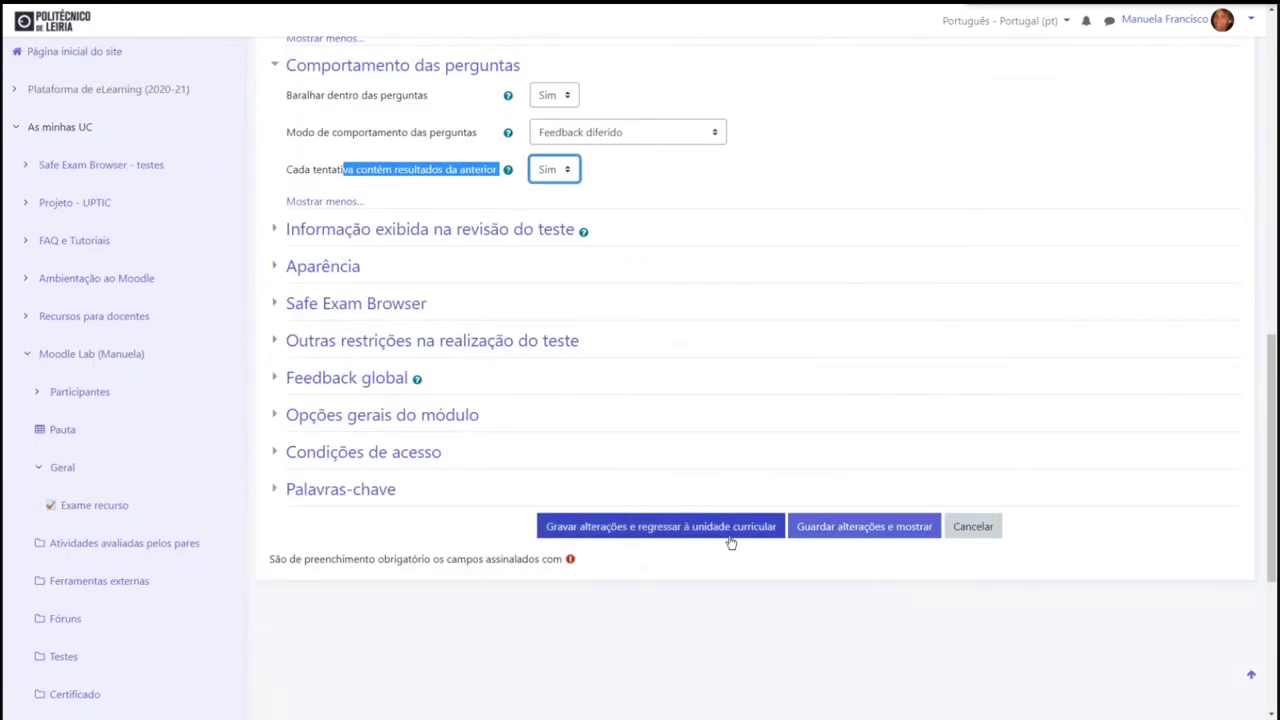
{"action": "left_click", "coordinate": [868, 527]}
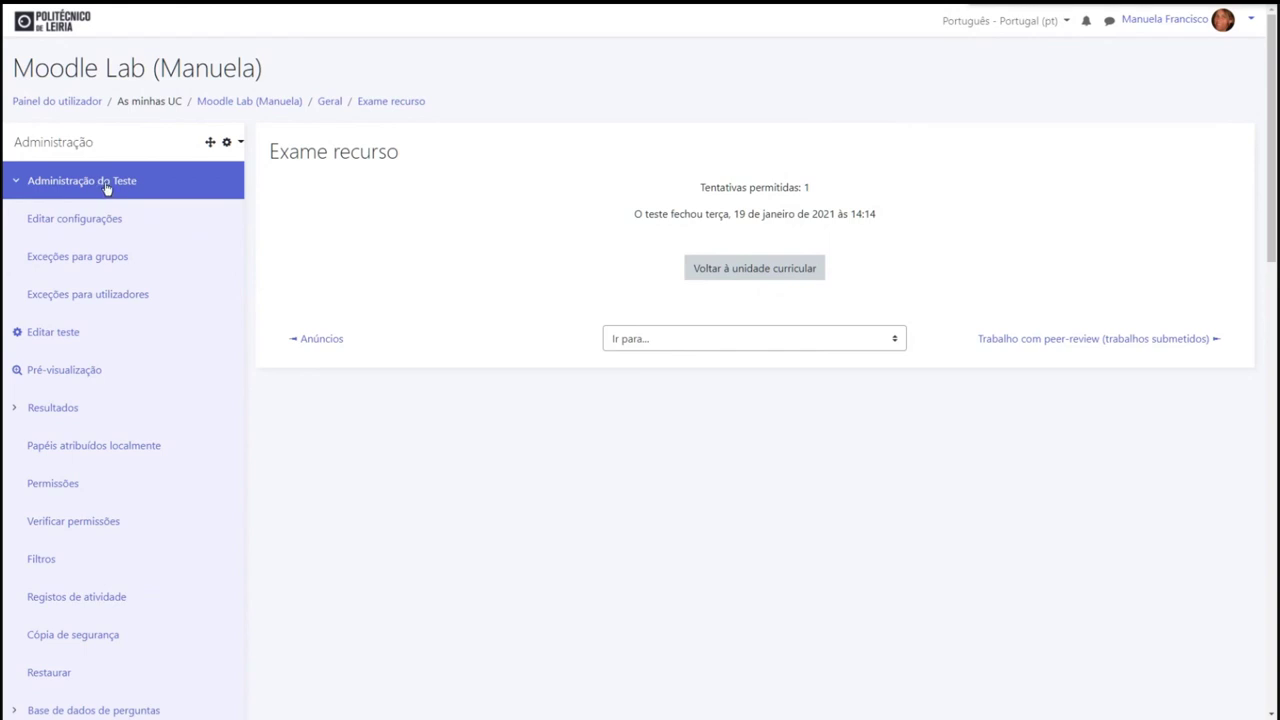
View the group exceptions of the Exame recurso test.
{"action": "left_click", "coordinate": [71, 260]}
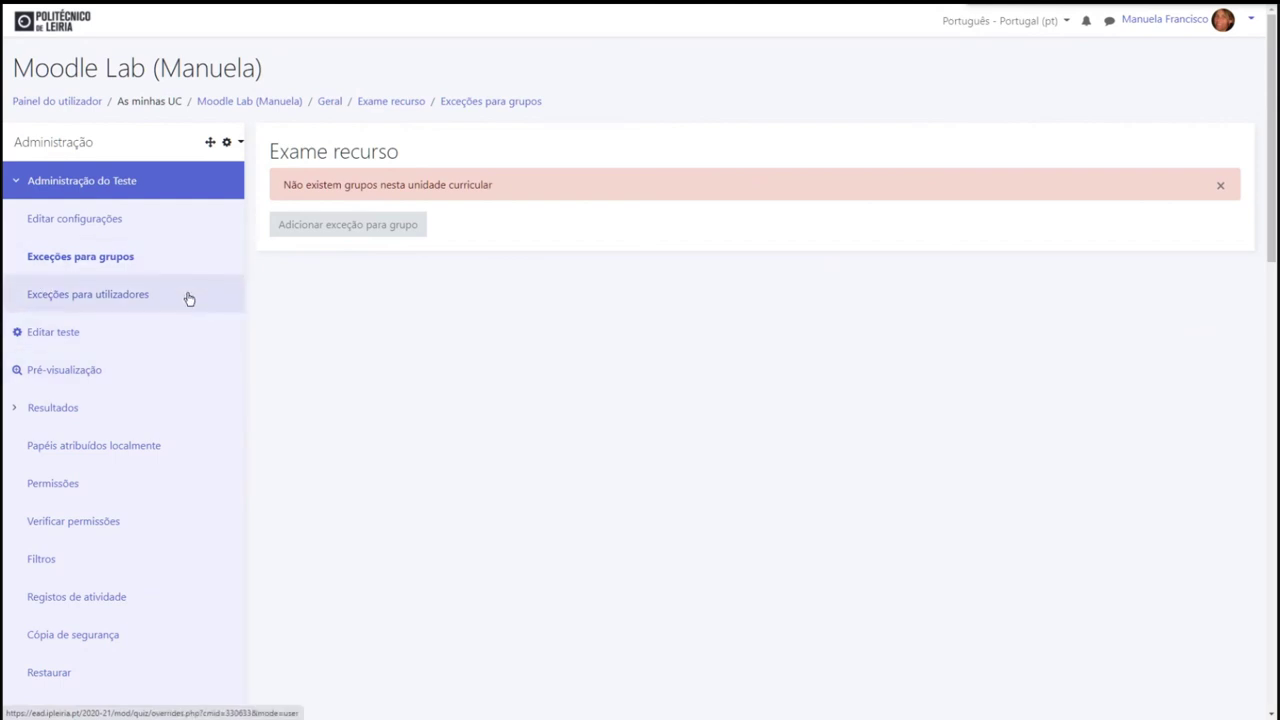
{"action": "left_click", "coordinate": [64, 226]}
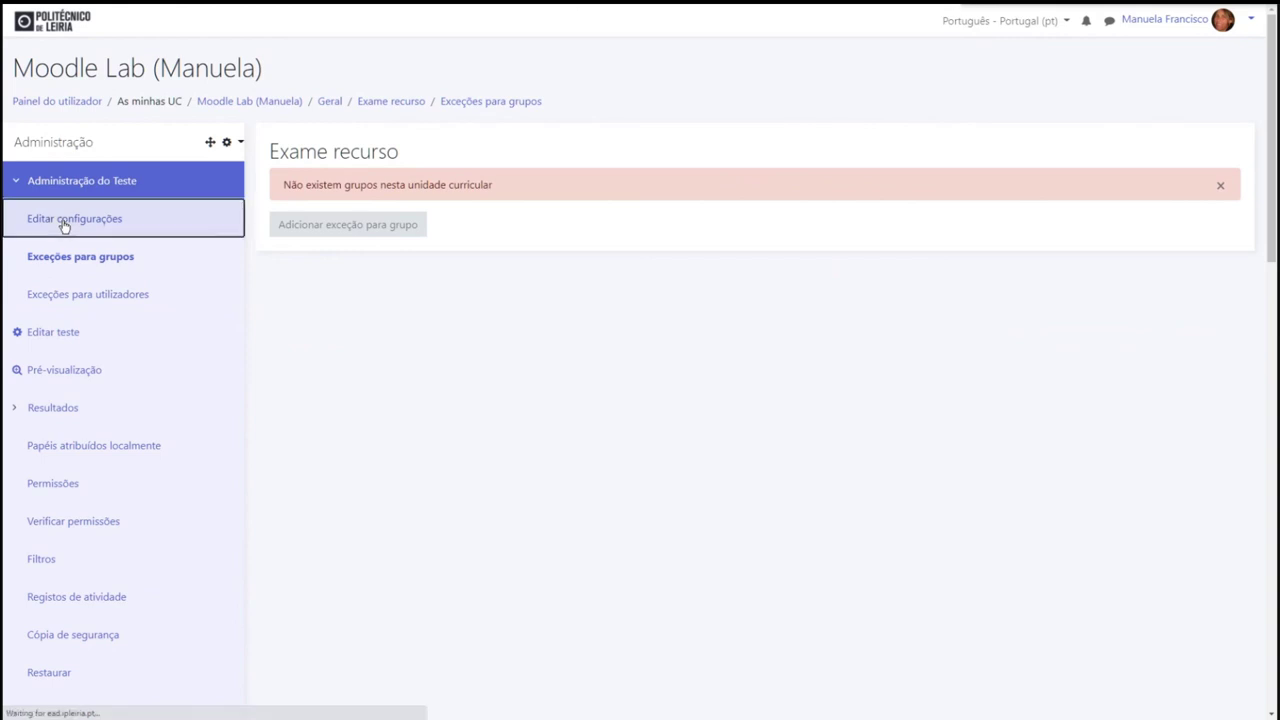
{"action": "scroll", "coordinate": [569, 380], "scroll_direction": "down", "scroll_amount": 4}
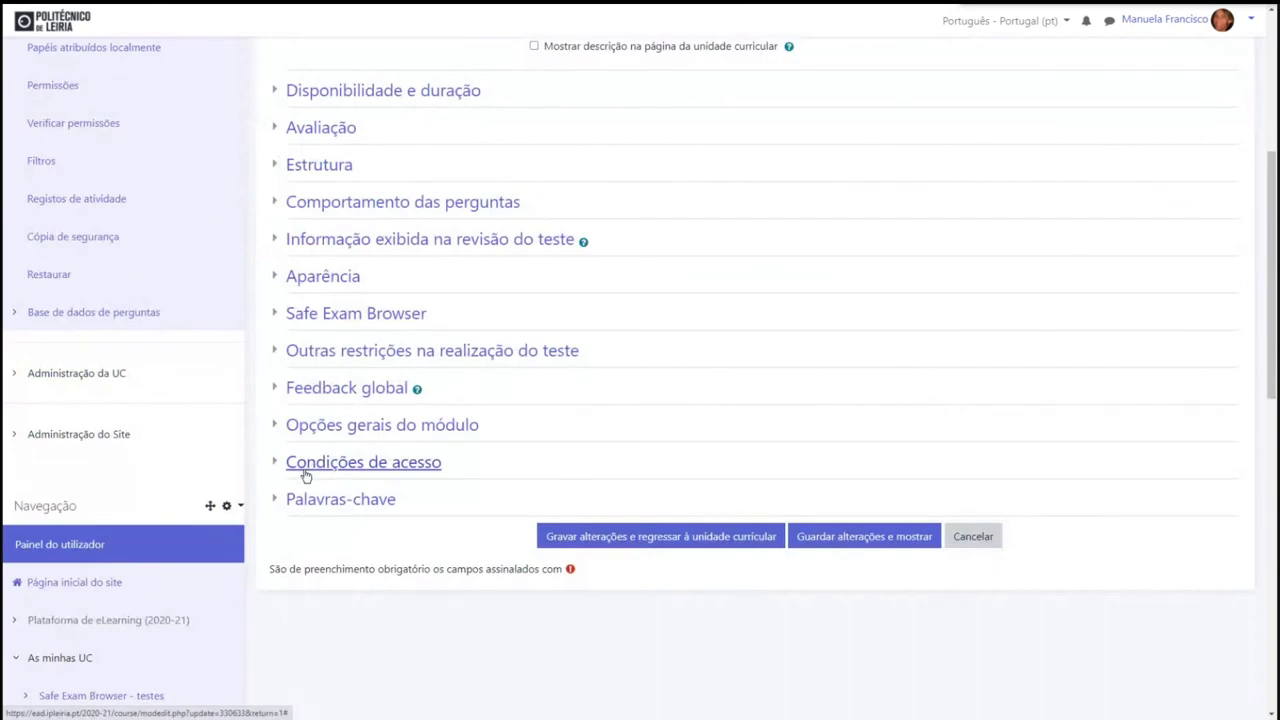
{"action": "left_click", "coordinate": [309, 428]}
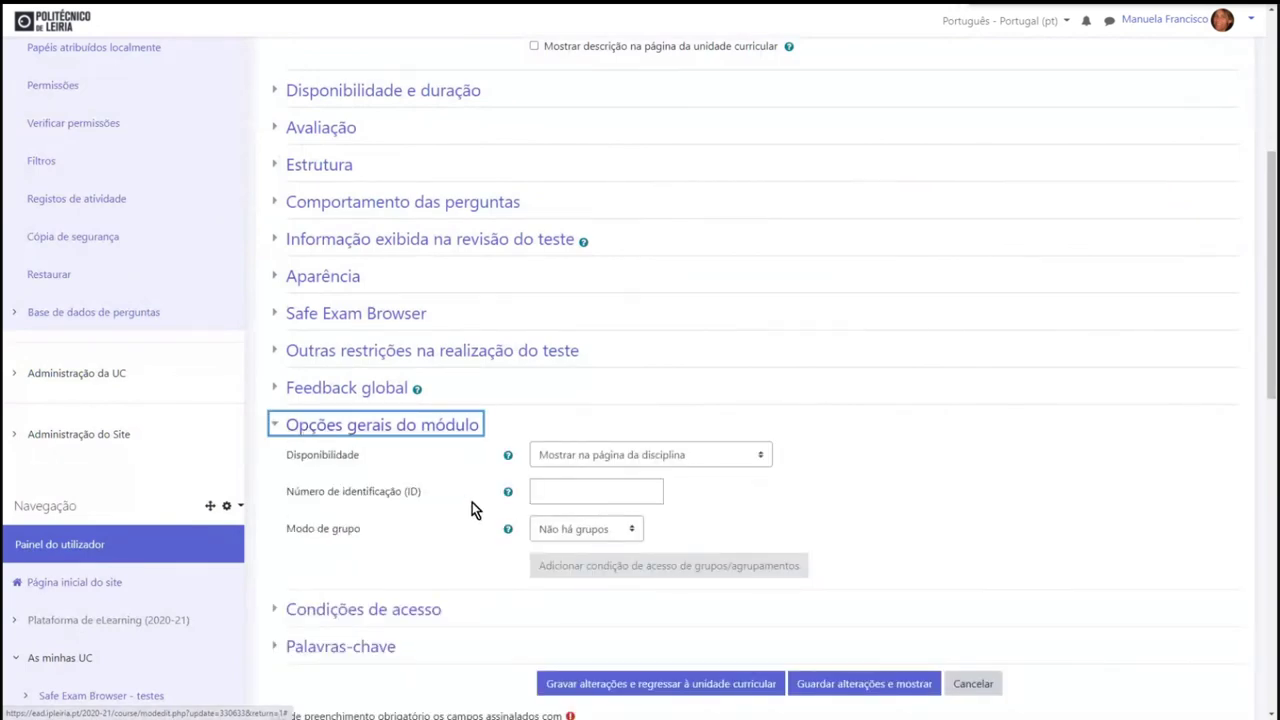
{"action": "left_click", "coordinate": [578, 531]}
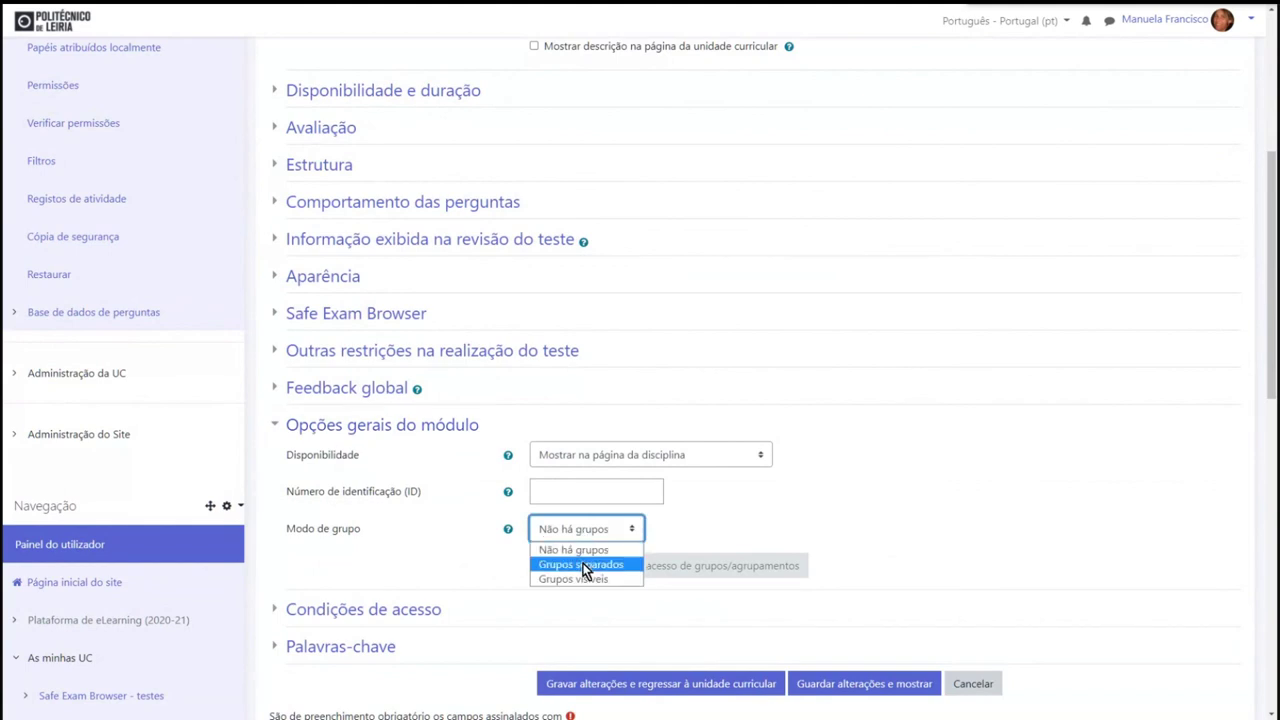
{"action": "left_click", "coordinate": [582, 564]}
{"action": "scroll", "coordinate": [396, 565], "scroll_direction": "down", "scroll_amount": 2}
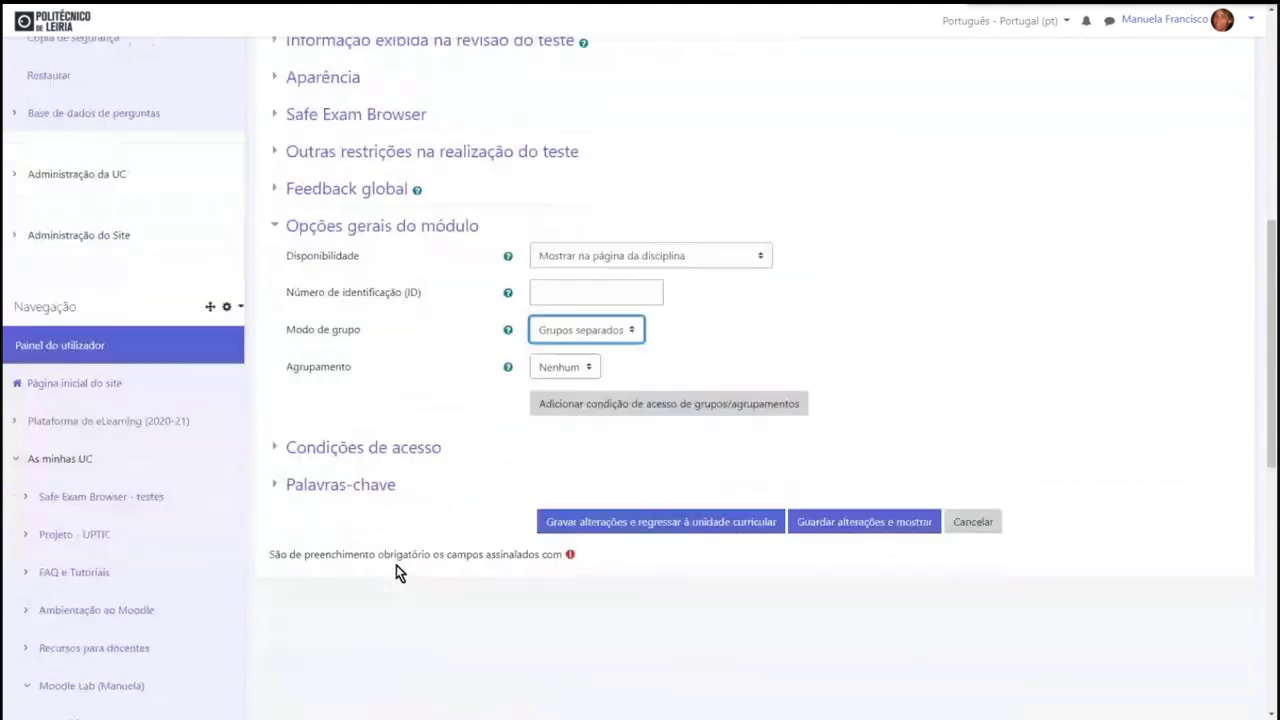
{"action": "left_click", "coordinate": [559, 371]}
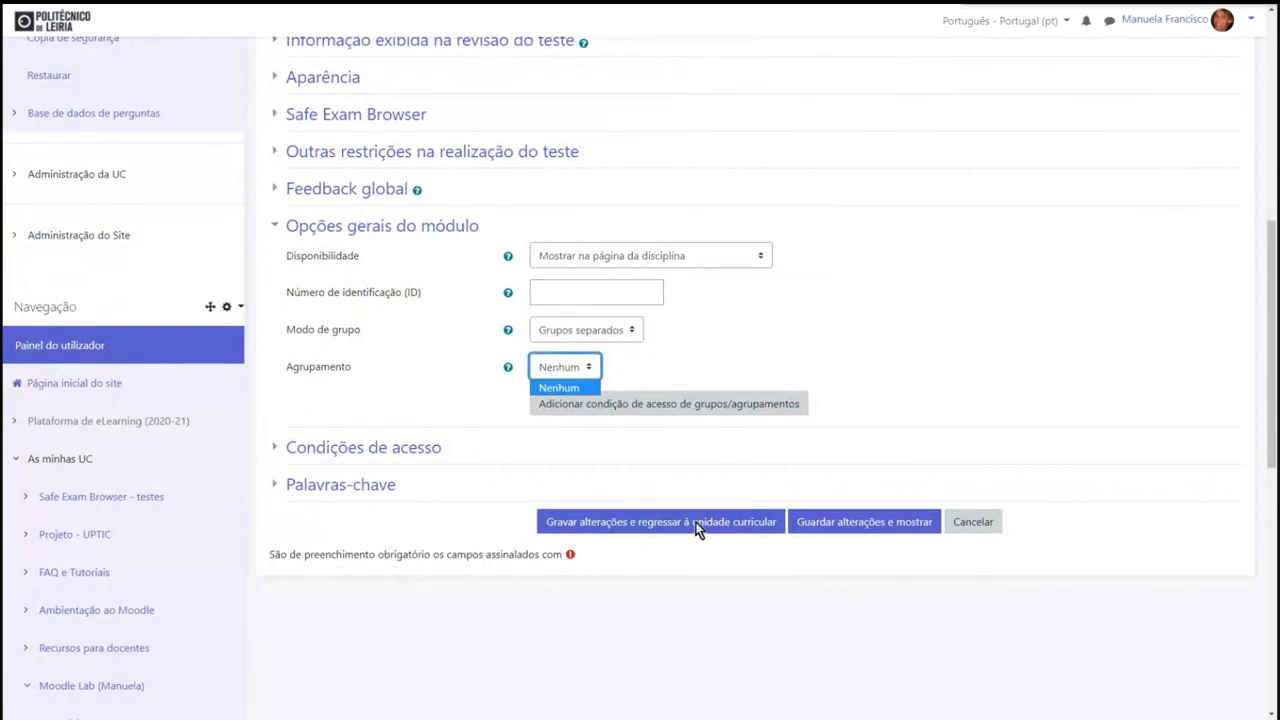
{"action": "left_click", "coordinate": [967, 530]}
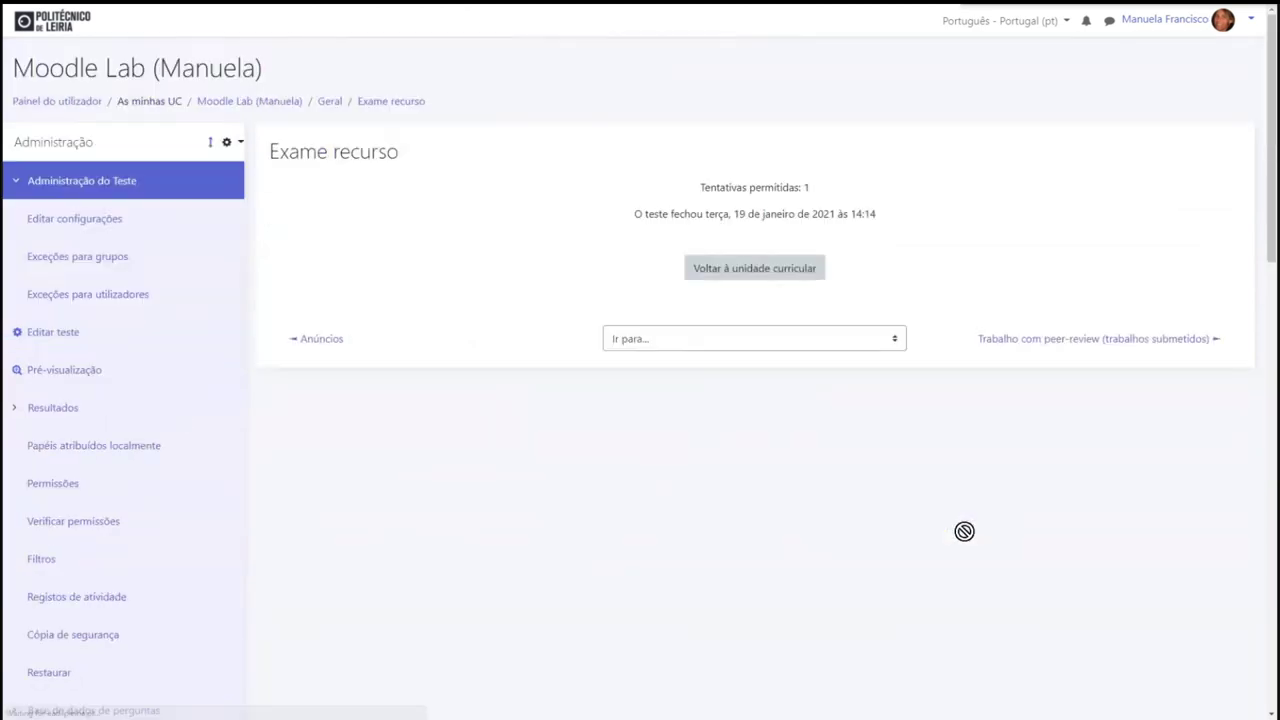